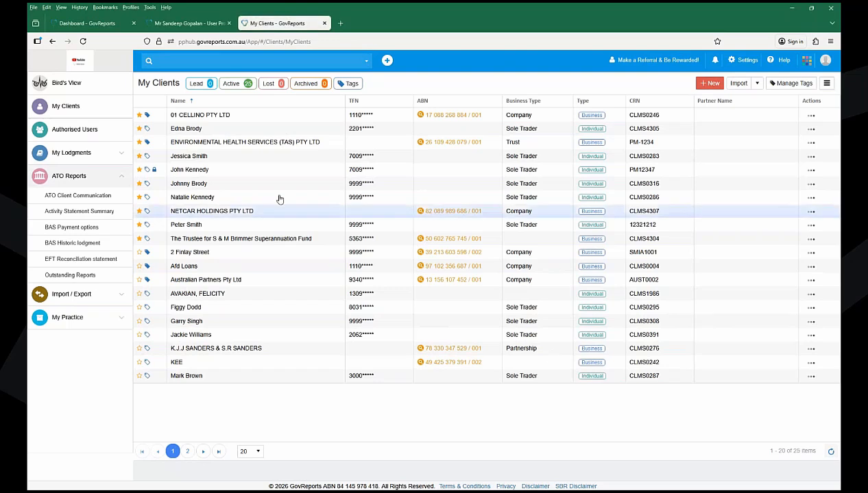
# - Switch to the Bird's View dashboard showing 7 saved, 33 lodged and 15 overdue reports
pyautogui.click(94, 86)
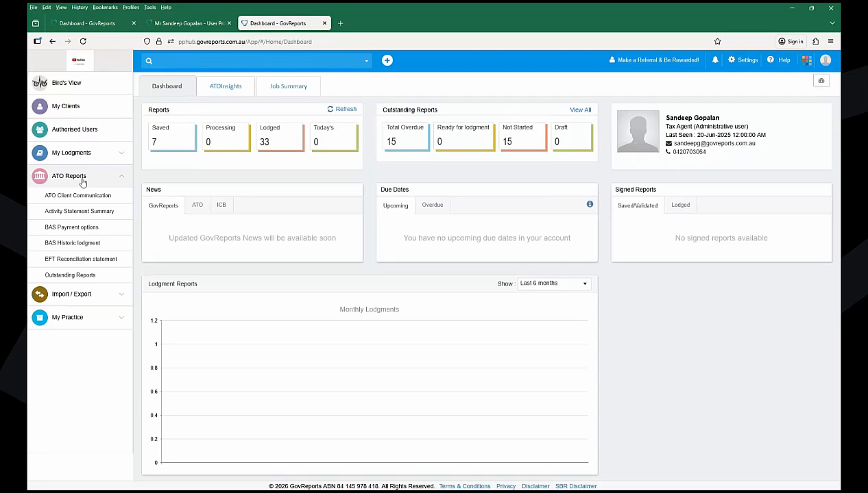
# - Open Outstanding Reports under ATO Reports to list every client's pending lodgments
pyautogui.click(76, 276)
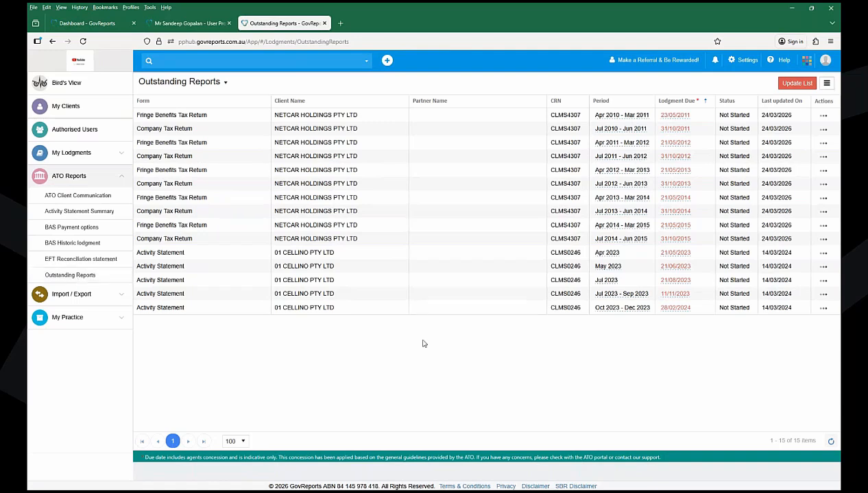
# - Check the 2014–2015 Company Tax Return's actions, then return to My Clients (25 active clients)
pyautogui.click(823, 241)
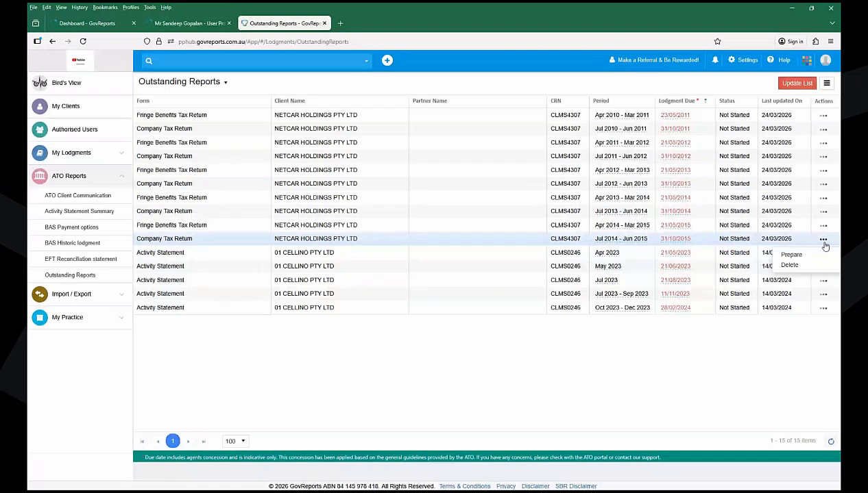
pyautogui.click(83, 108)
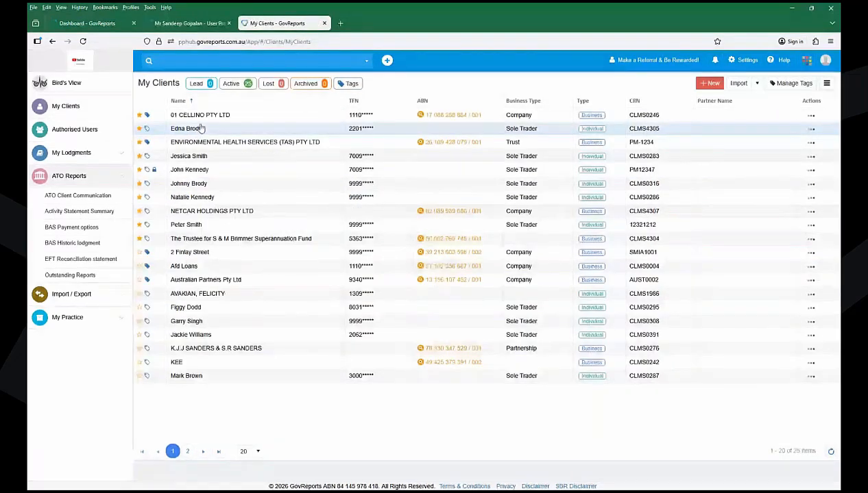
# - Open the second client's record, which holds one draft Individual Tax Return for 2023–2024
pyautogui.click(812, 129)
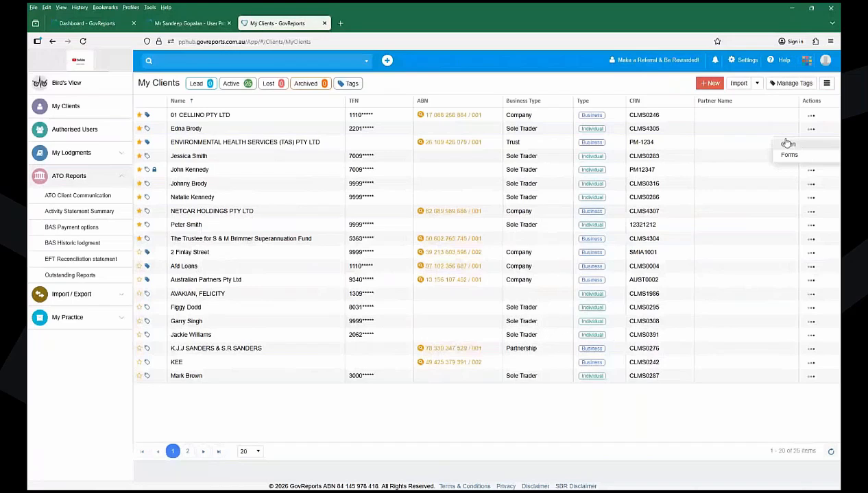
pyautogui.click(788, 143)
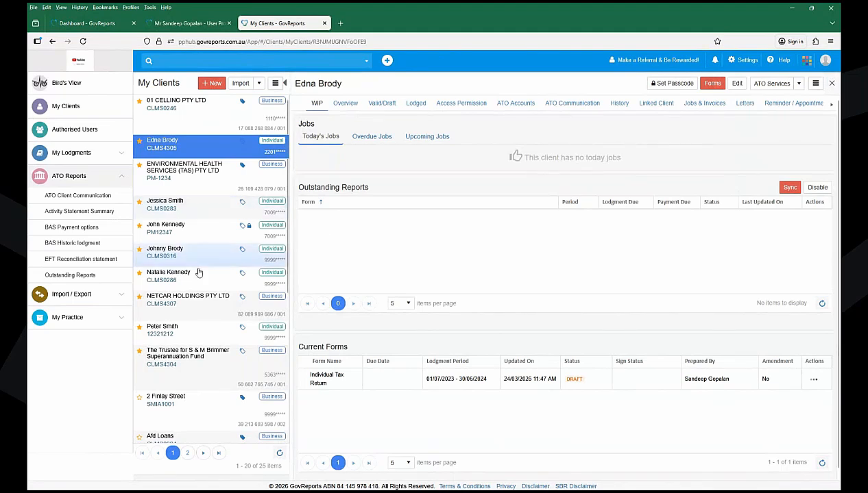
# - Switch to NETCAR HOLDINGS PTY LTD and show its available ATO forms
pyautogui.click(196, 300)
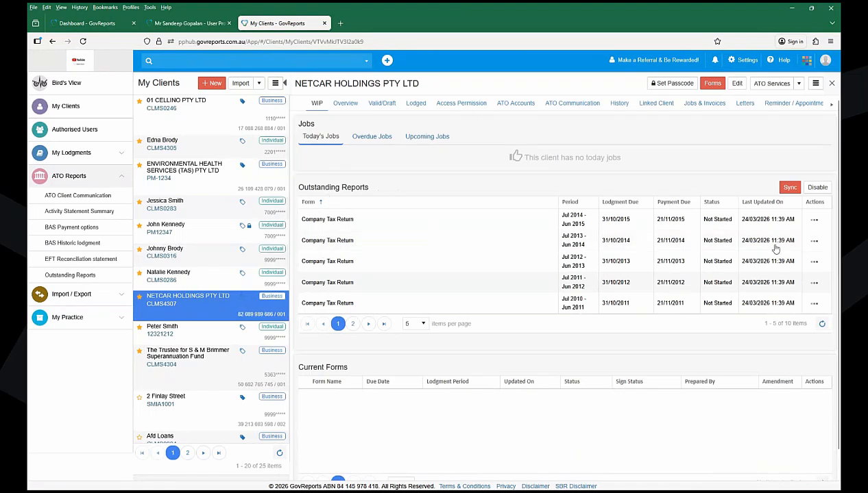
pyautogui.click(813, 220)
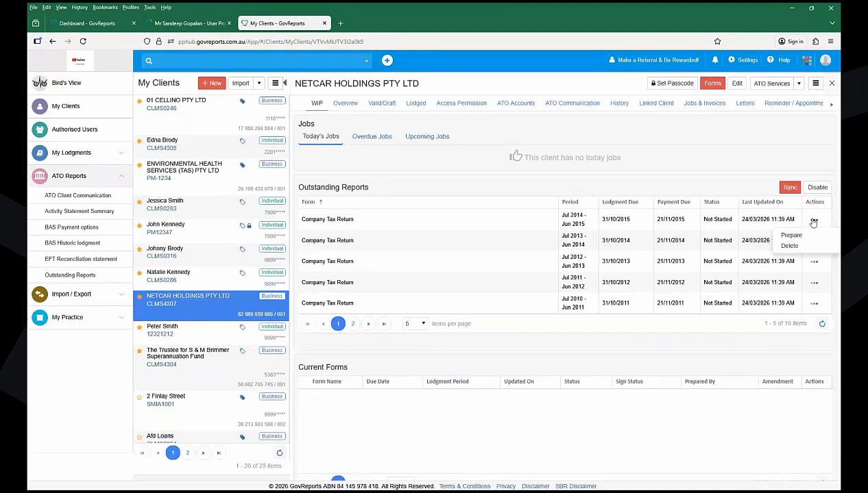
pyautogui.click(710, 85)
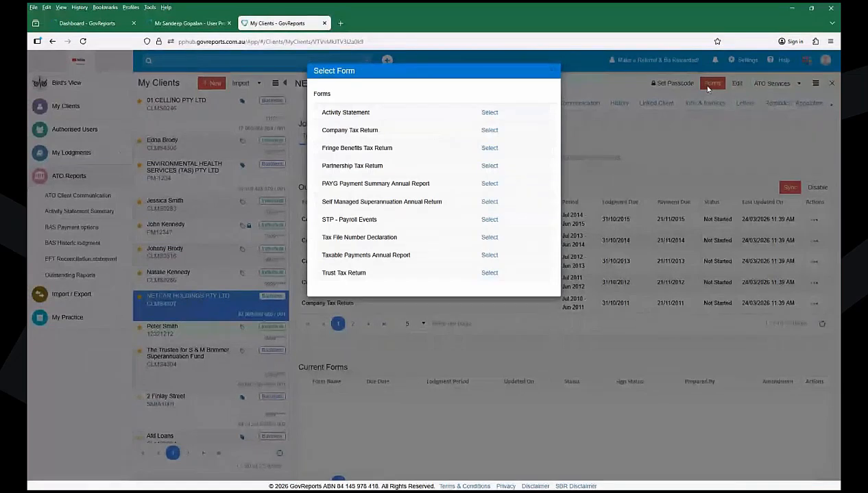
# - Close the Select Form list unchosen and switch back to the individual client's record
pyautogui.click(554, 73)
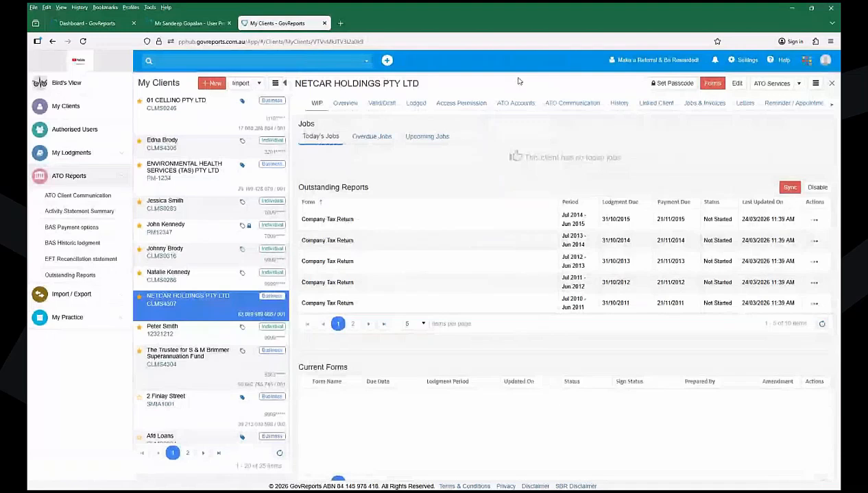
pyautogui.click(201, 152)
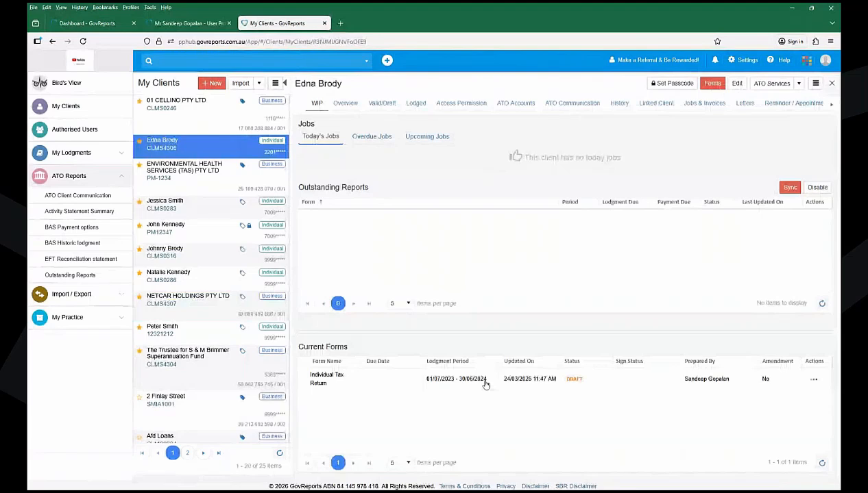
# - Choose Individual Tax Return from Forms to see financial years 2020–2025, with 2024 in Draft
pyautogui.click(713, 84)
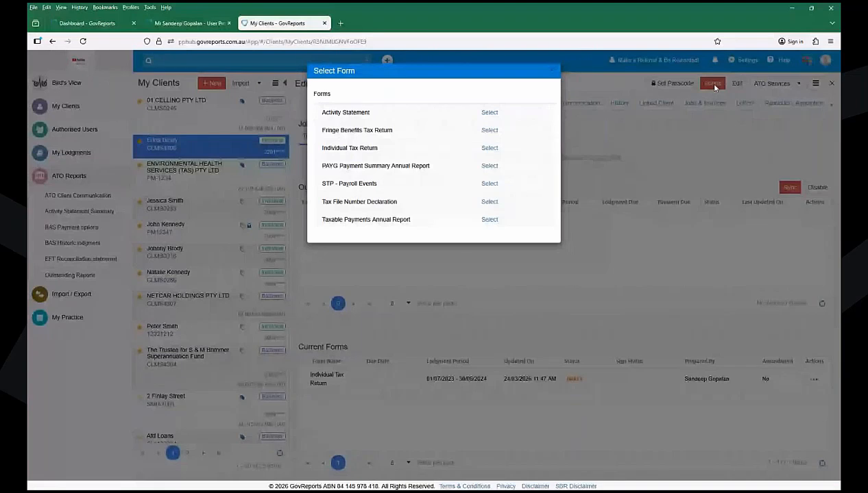
pyautogui.click(490, 148)
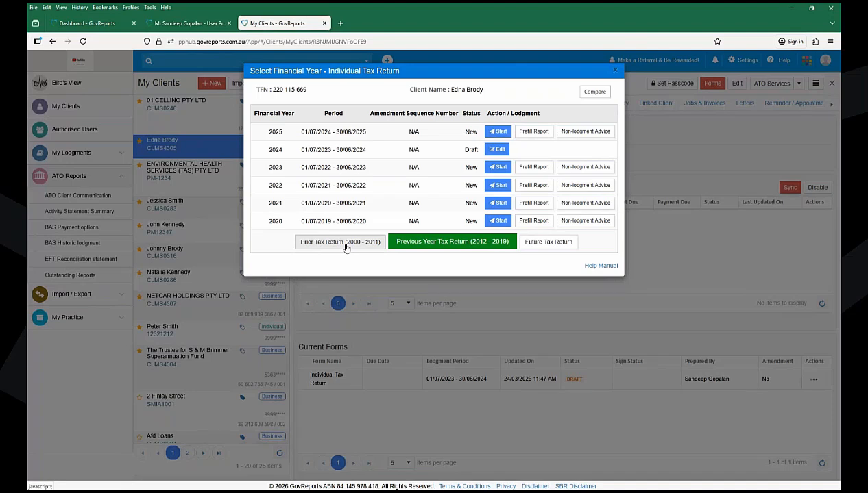
# - Add a Future Tax Return for 2026 (01/07/2025–30/06/2026) to the year list
pyautogui.click(546, 244)
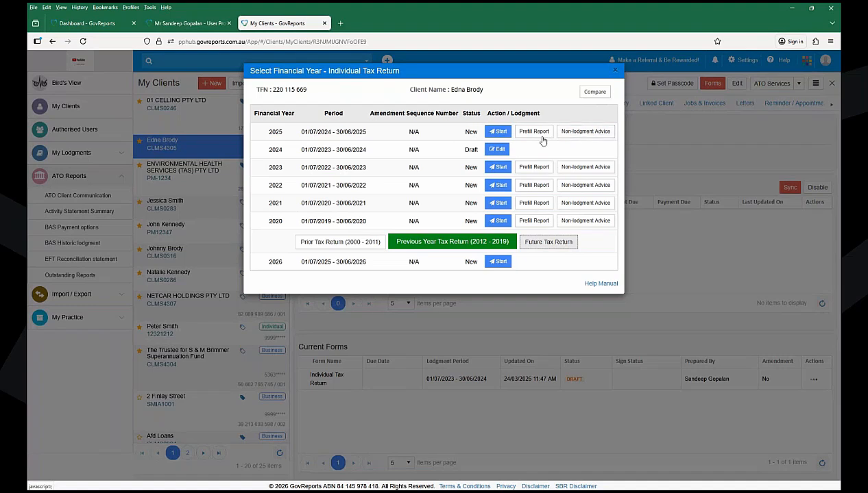
# - Start the 2025 return with roll-over, deferred losses and Overwrite prefill on, client-details update off
pyautogui.click(495, 134)
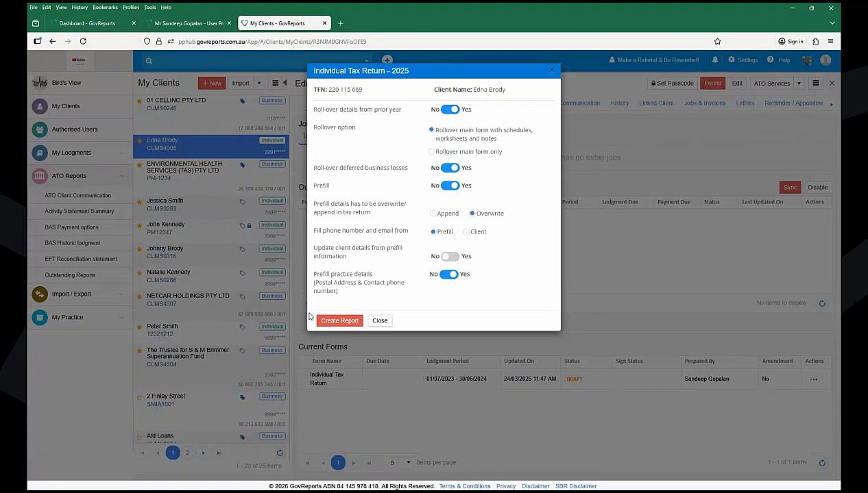
# - Create the 2025 Individual Tax Return report with the chosen settings and let it load
pyautogui.click(336, 322)
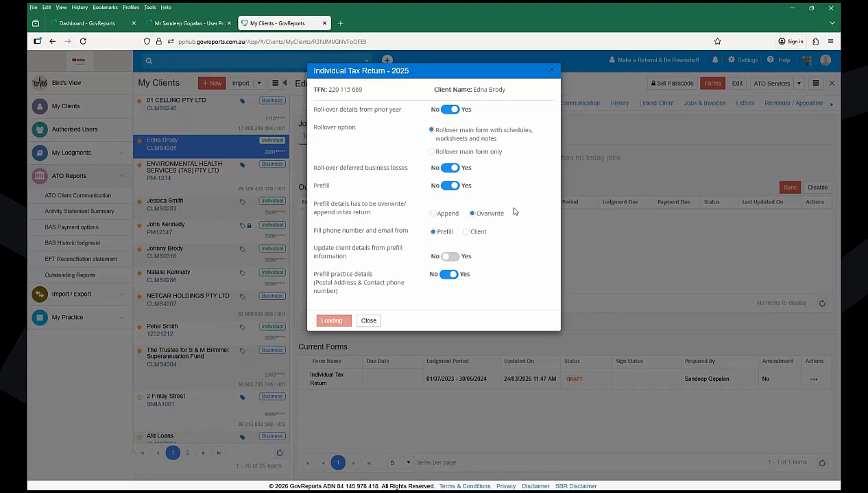
# - Close the 2025 tax return setup window and bring up the client's Select Form list
pyautogui.click(374, 323)
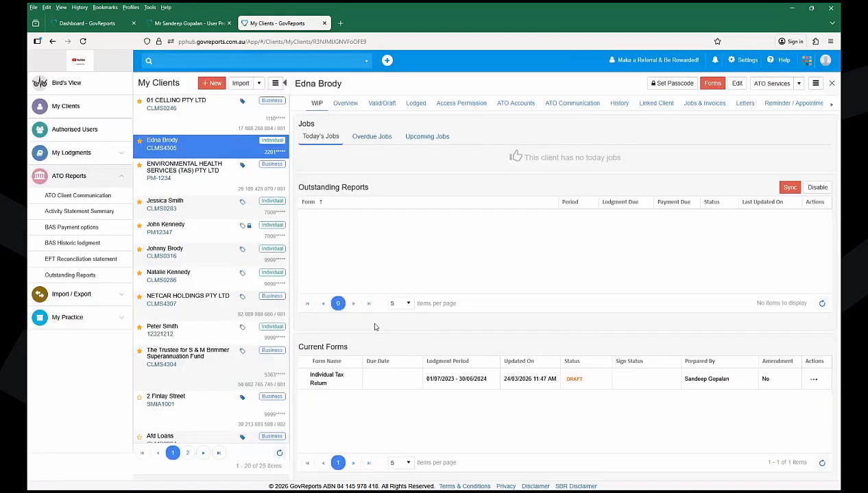
pyautogui.click(706, 86)
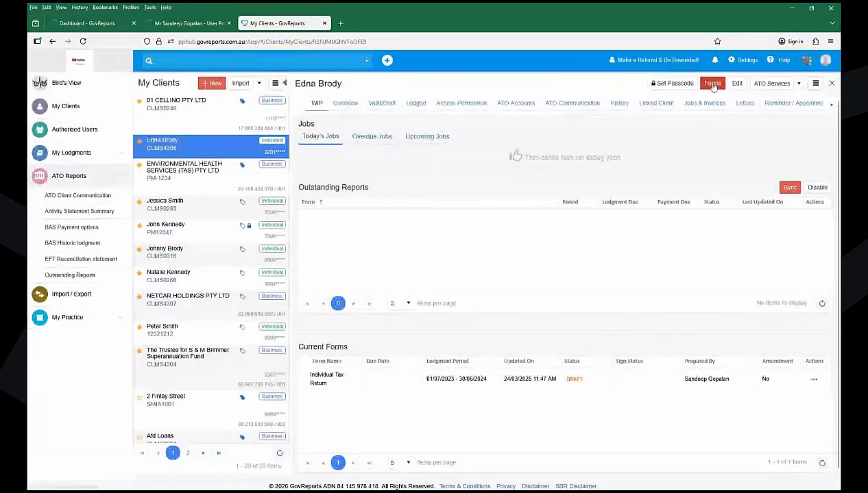
pyautogui.click(713, 85)
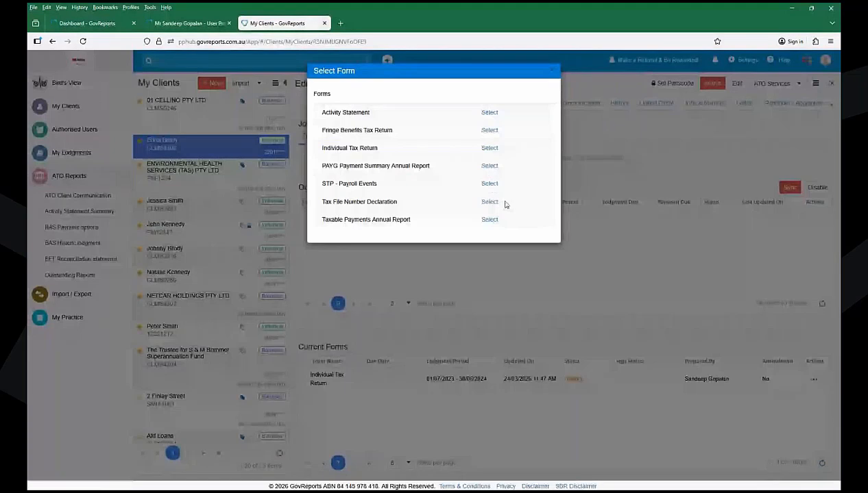
# - Choose Individual Tax Return and edit the 2025 Draft return
pyautogui.click(490, 148)
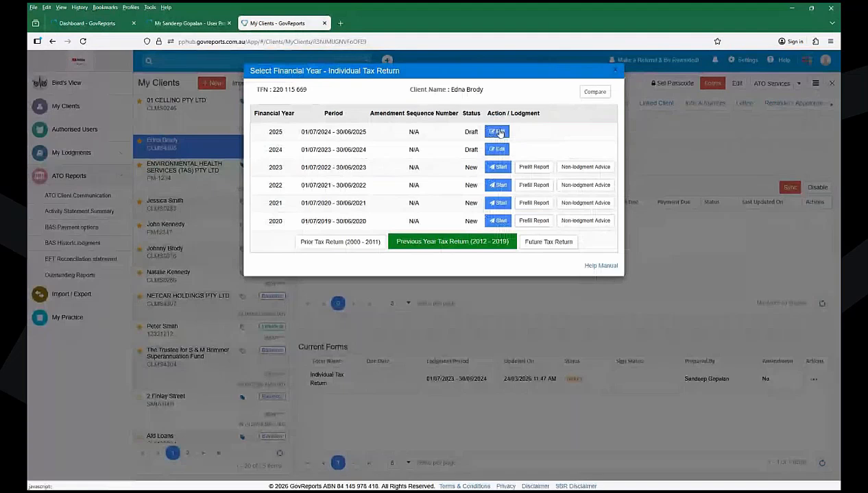
pyautogui.click(499, 132)
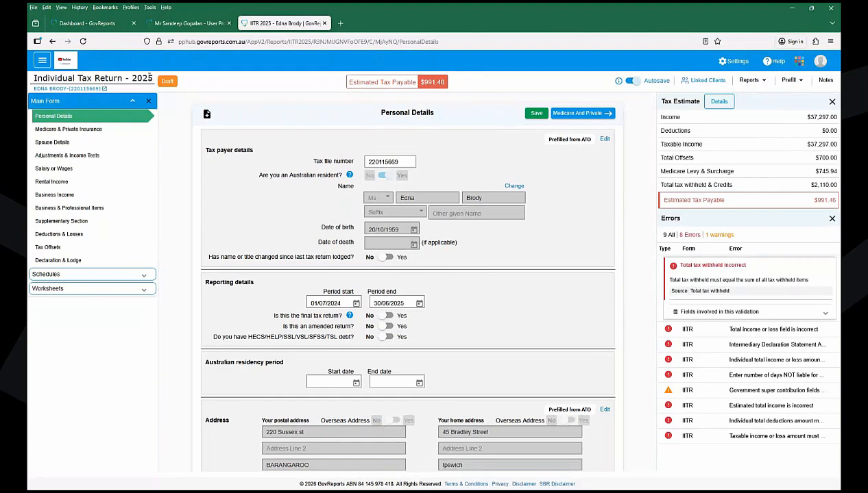
pyautogui.click(105, 89)
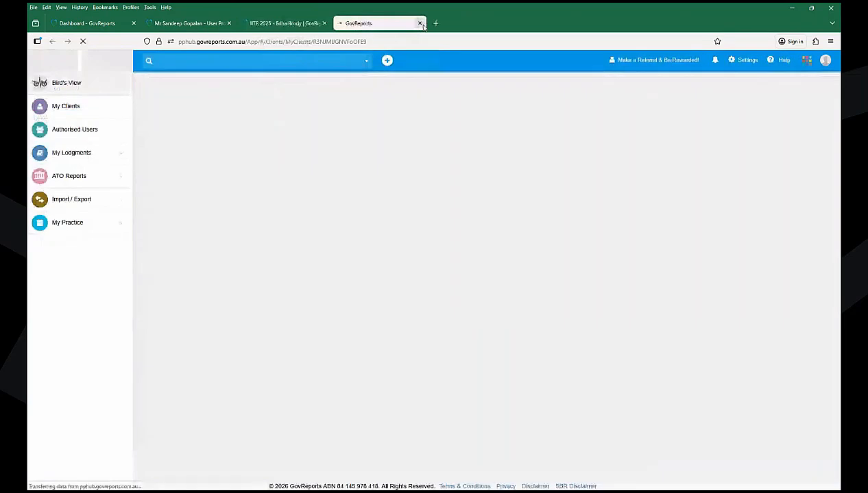
pyautogui.click(420, 24)
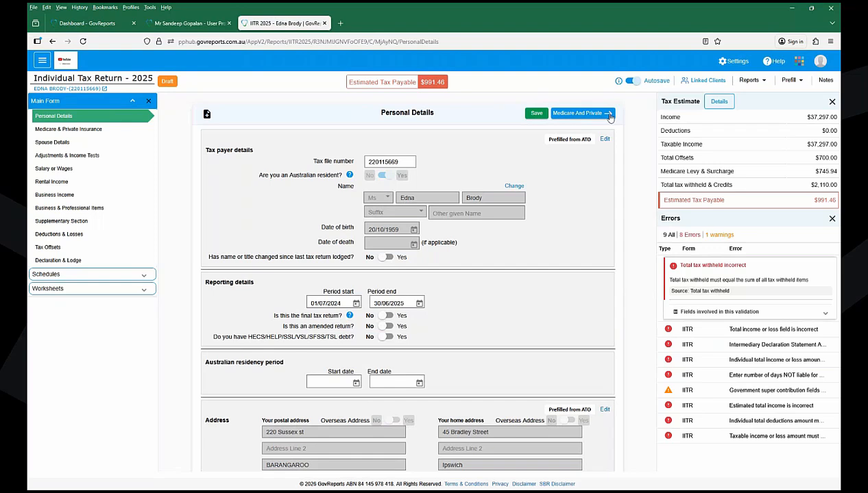
# - Go from the bottom of Personal Details to the Medicare And Private Insurance page
pyautogui.scroll(-2, 649, 209)
pyautogui.scroll(-4, 649, 208)
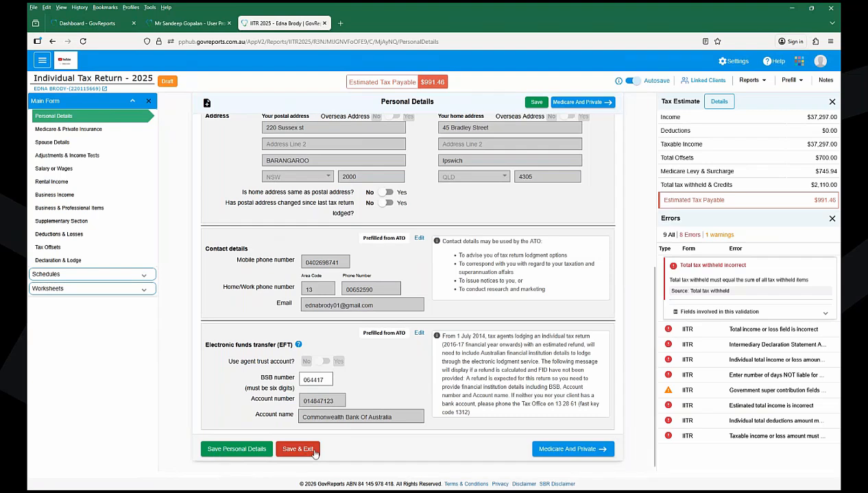
pyautogui.click(567, 450)
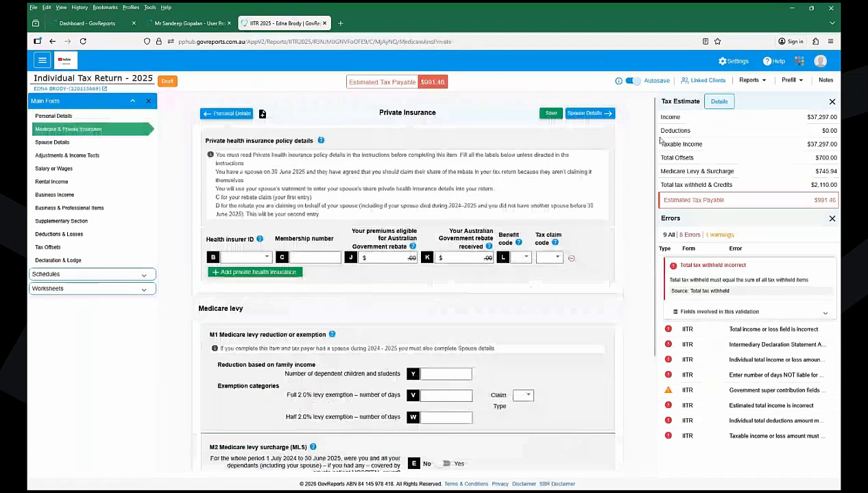
pyautogui.scroll(-1, 655, 162)
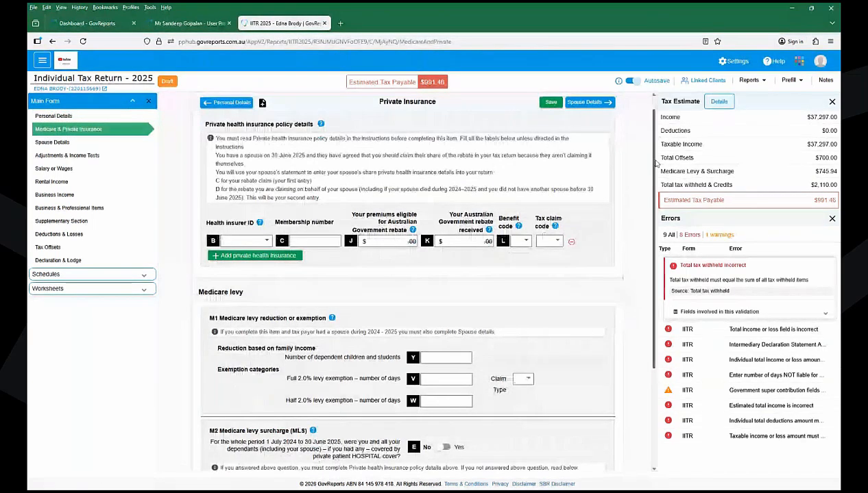
pyautogui.scroll(-2, 486, 453)
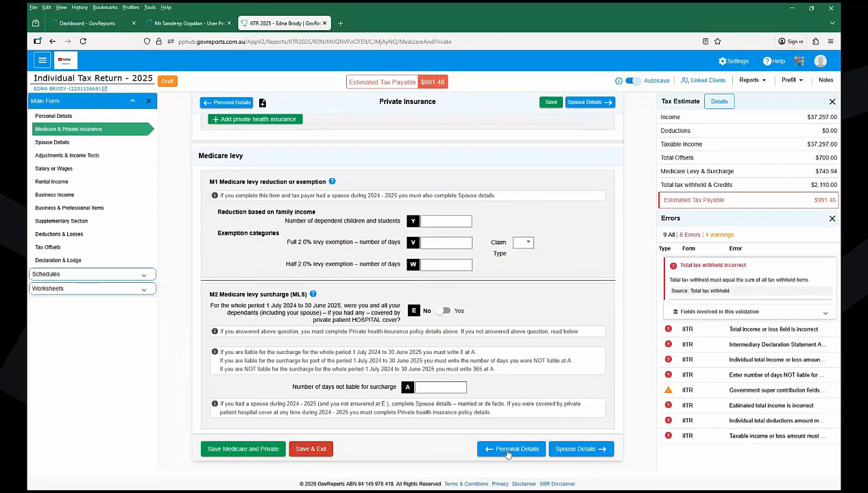
pyautogui.scroll(3, 631, 110)
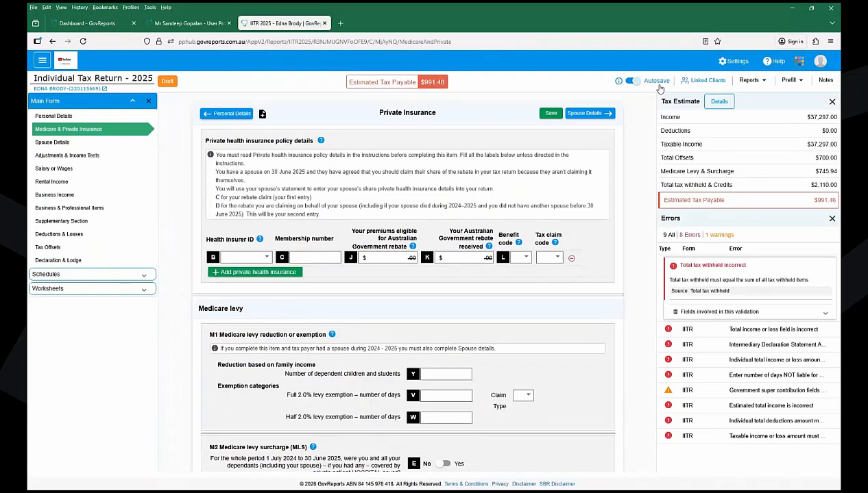
# - Show the Linked Clients dialog listing the auto-syncing spouse and trust
pyautogui.click(703, 84)
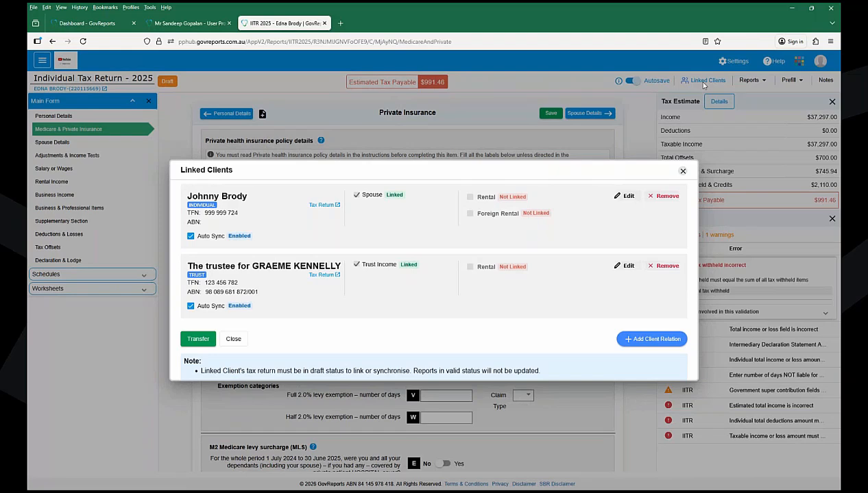
# - Start a new client relation and set its relation type to Company
pyautogui.click(651, 340)
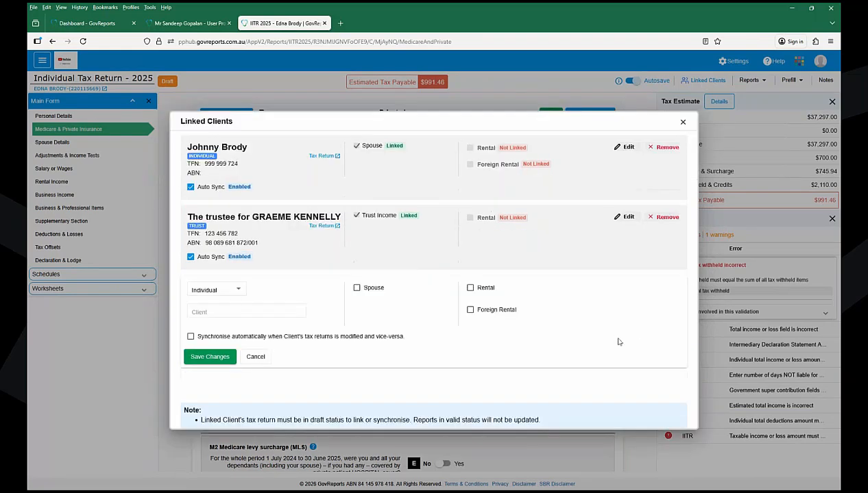
pyautogui.click(228, 295)
pyautogui.click(205, 327)
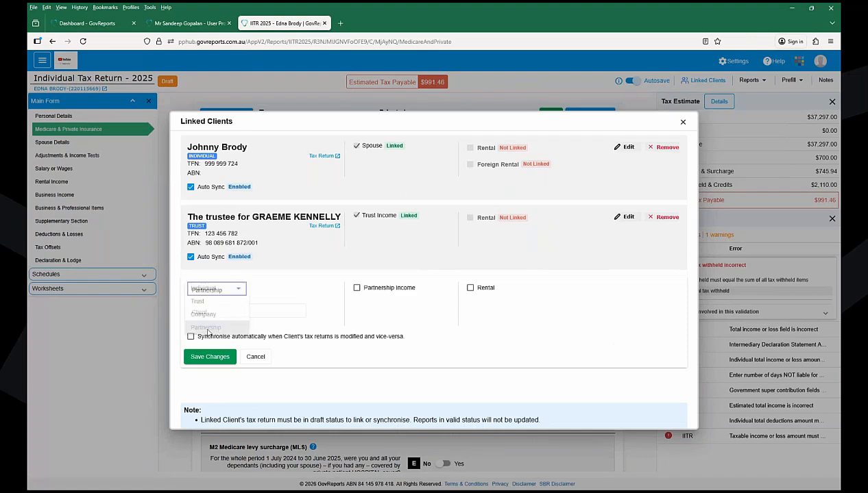
pyautogui.click(226, 312)
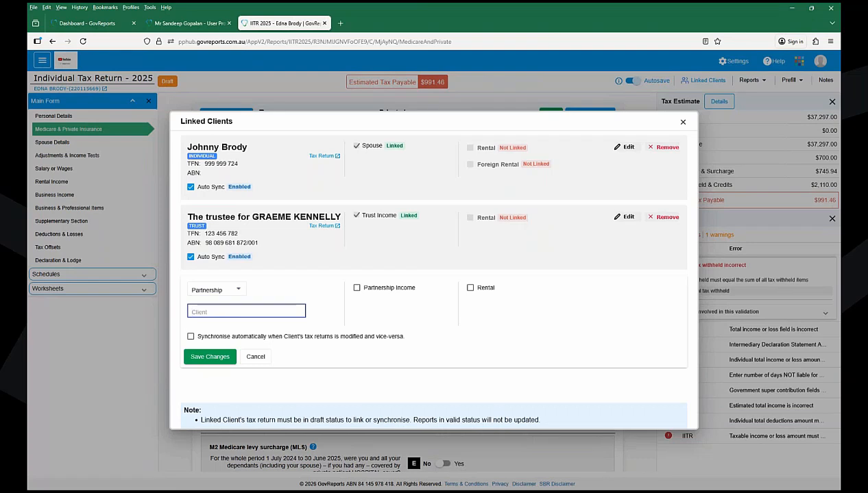
pyautogui.click(218, 290)
pyautogui.click(205, 259)
# - Search for and select 01 CELLINO PTY LTD as the linked company
pyautogui.click(213, 313)
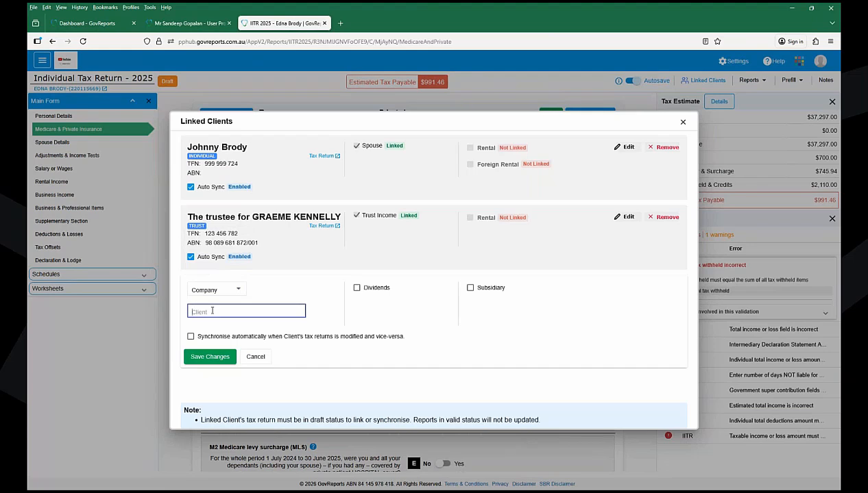
pyautogui.write('kee')
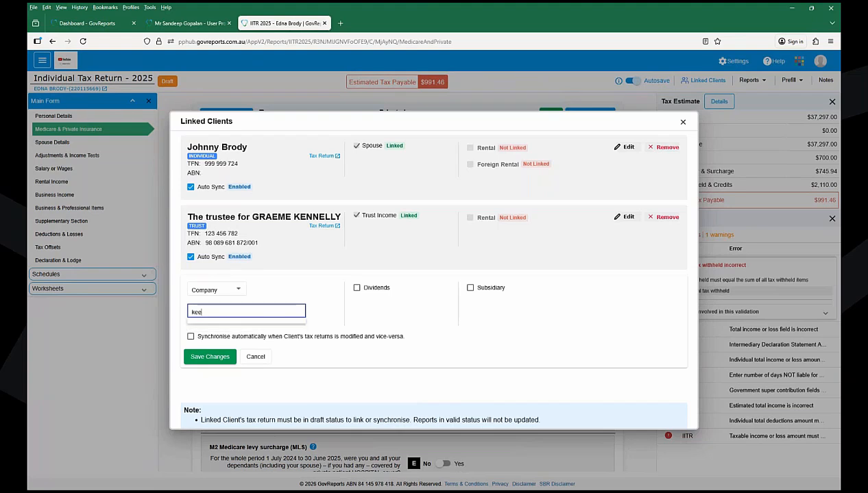
pyautogui.press('BackSpace')
pyautogui.press('BackSpace')
pyautogui.press('BackSpace')
pyautogui.write('cell')
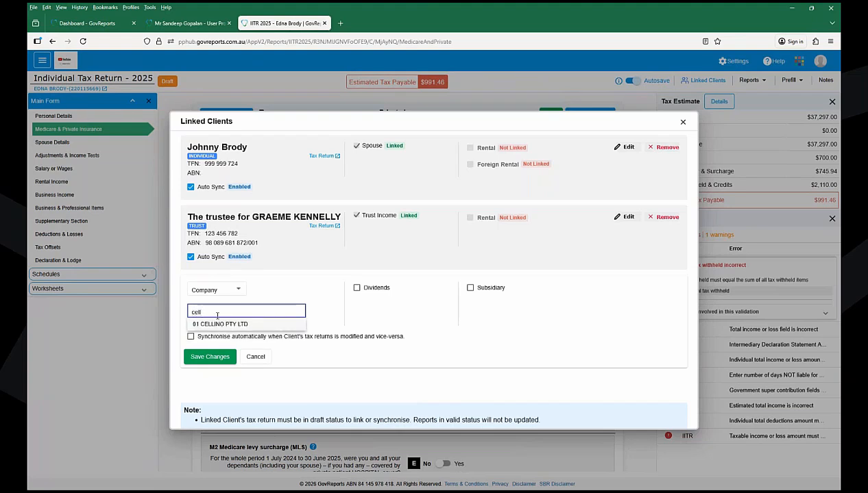
pyautogui.click(236, 326)
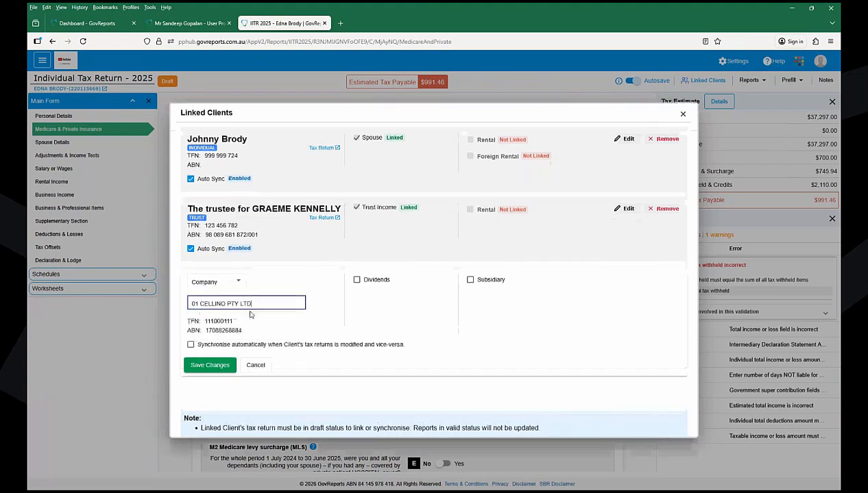
# - Mark the link as Dividends with auto-sync, save it, and close Linked Clients
pyautogui.click(357, 280)
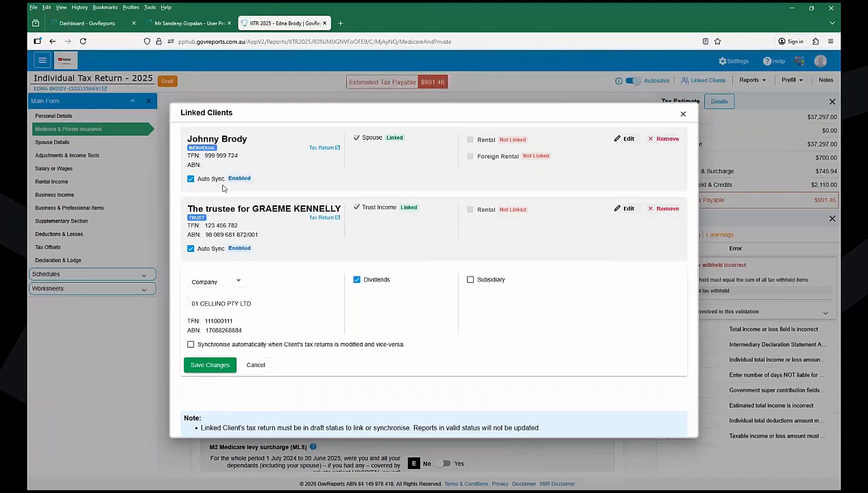
pyautogui.click(190, 344)
pyautogui.click(209, 365)
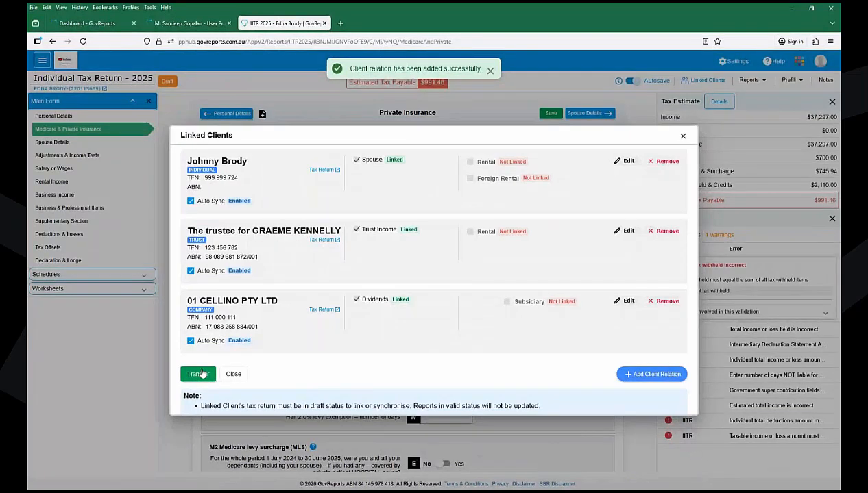
pyautogui.click(683, 137)
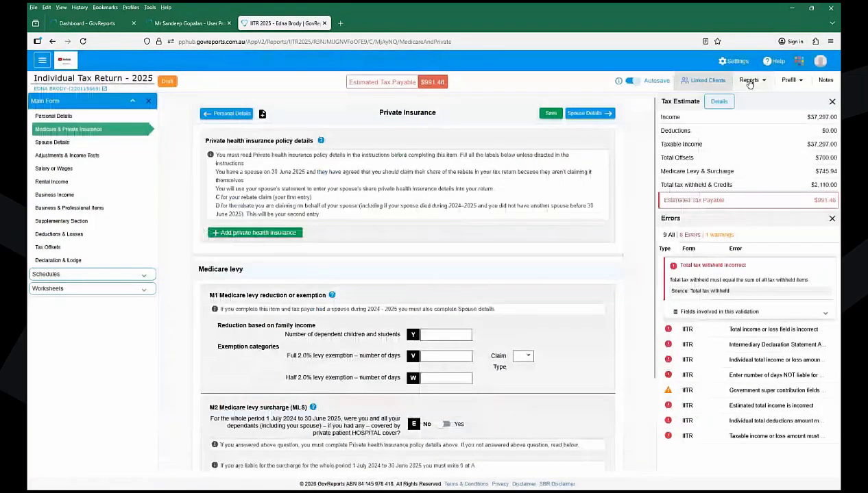
# - Choose Compare from the Reports menu to pick the financial years
pyautogui.click(751, 82)
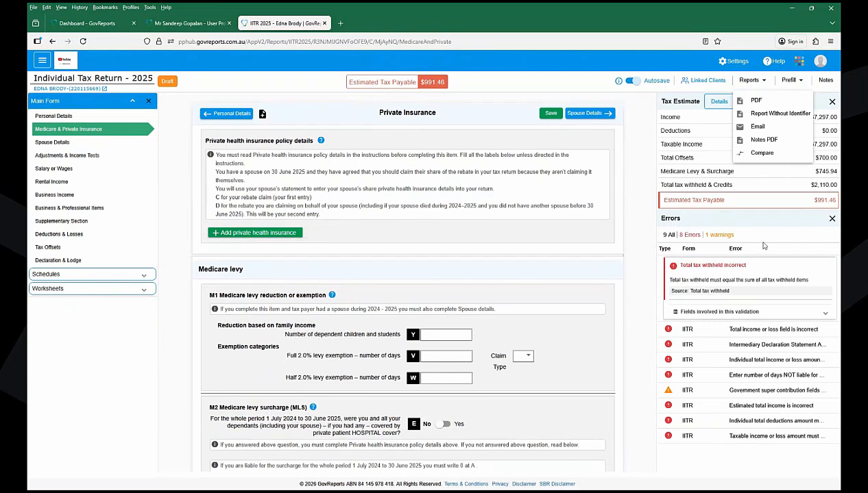
pyautogui.click(763, 158)
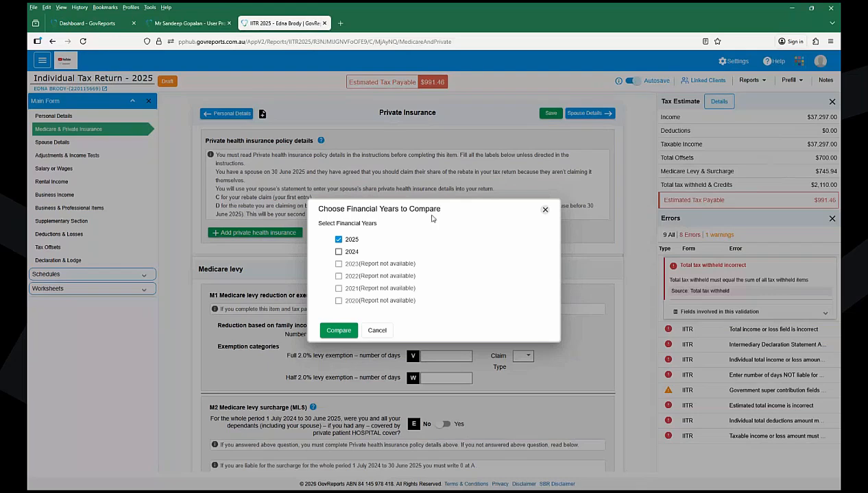
# - Compare 2024 against 2025 and scroll through the resulting comparison report
pyautogui.click(338, 252)
pyautogui.click(338, 330)
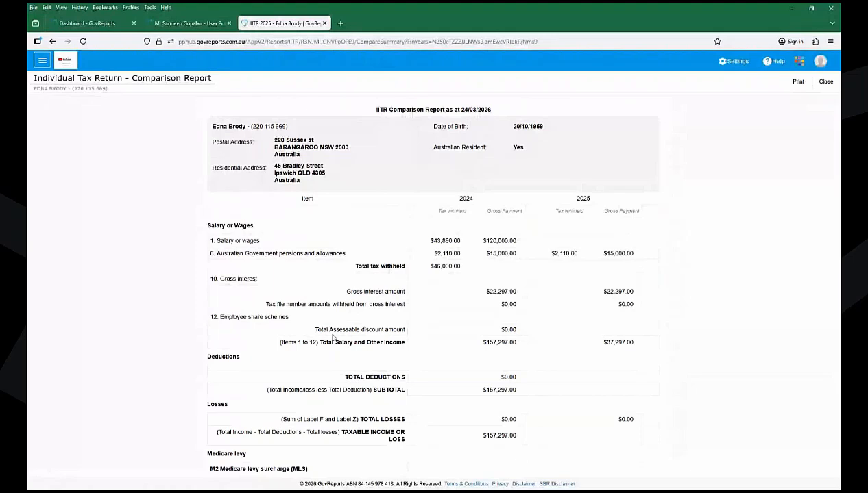
pyautogui.scroll(-4, 334, 338)
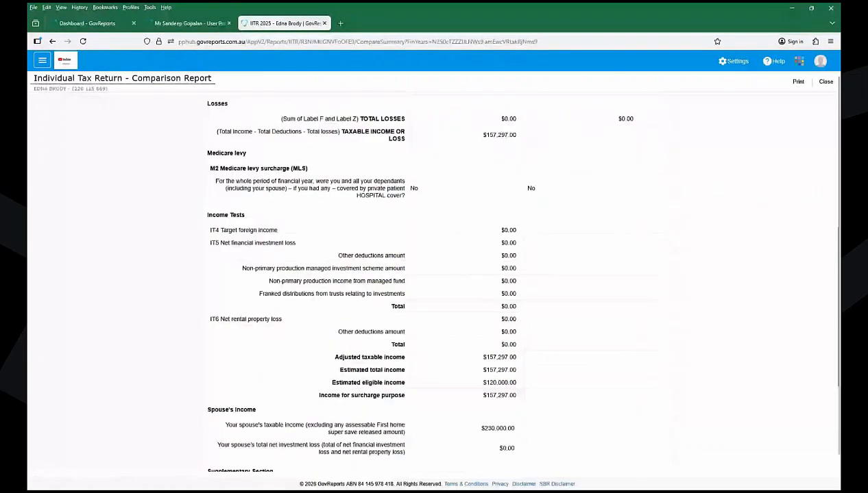
pyautogui.scroll(-3, 434, 288)
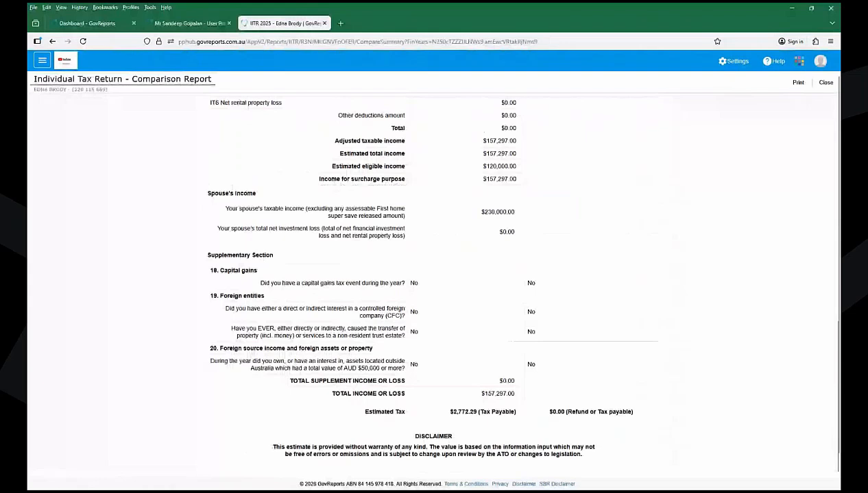
pyautogui.scroll(6, 434, 288)
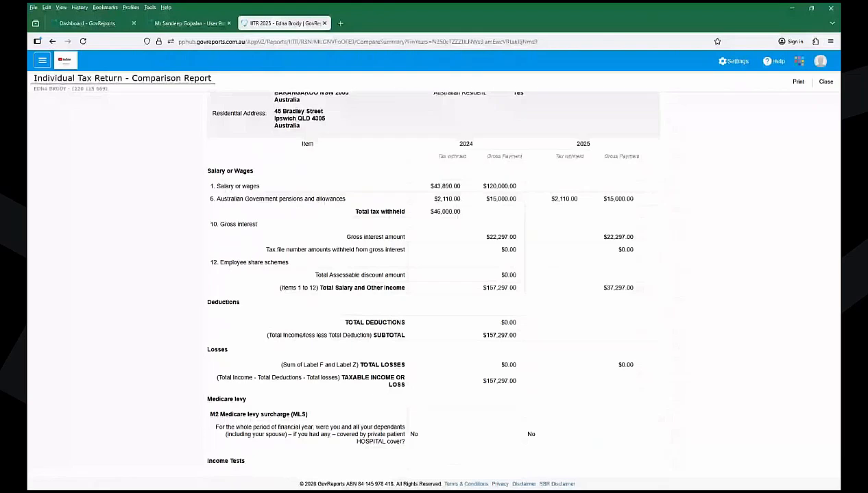
pyautogui.scroll(-10, 433, 274)
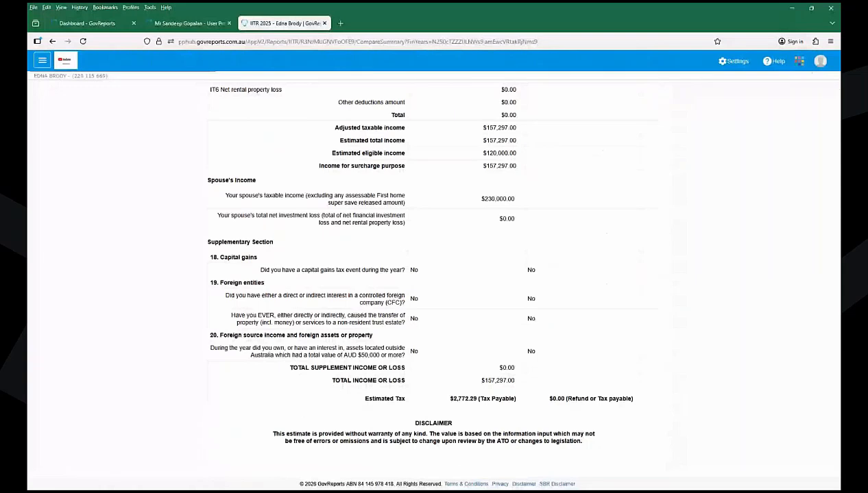
pyautogui.scroll(10, 433, 275)
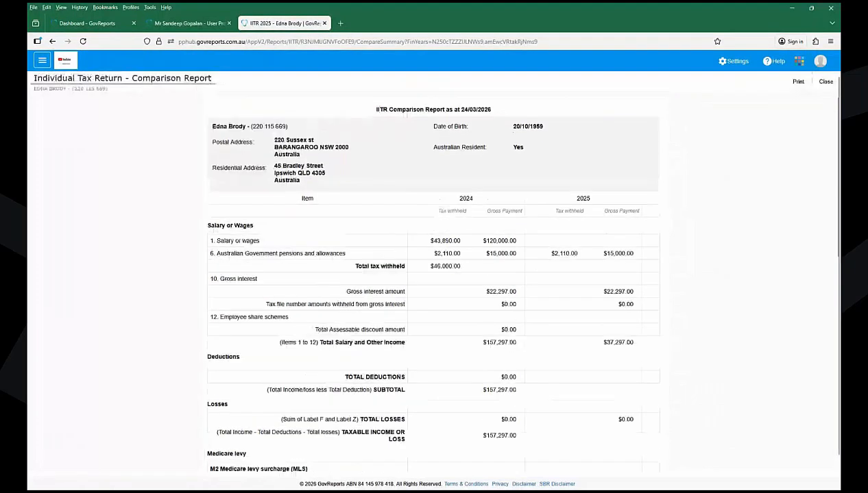
pyautogui.click(798, 83)
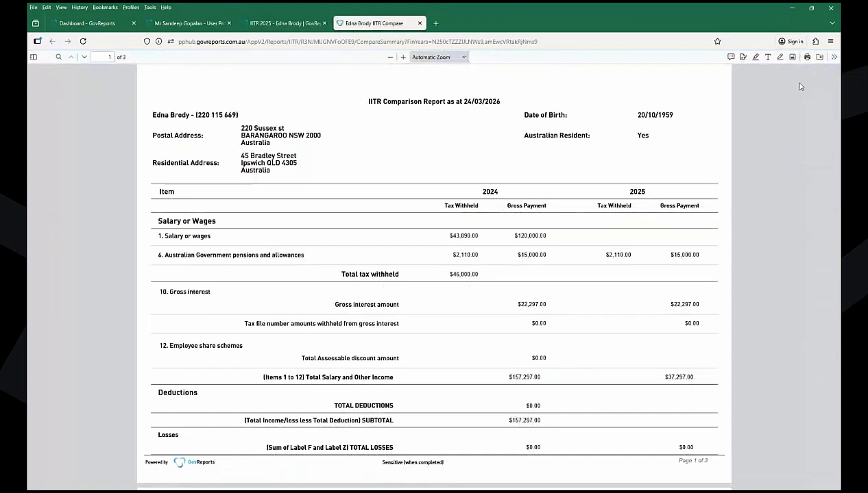
pyautogui.scroll(-1, 800, 87)
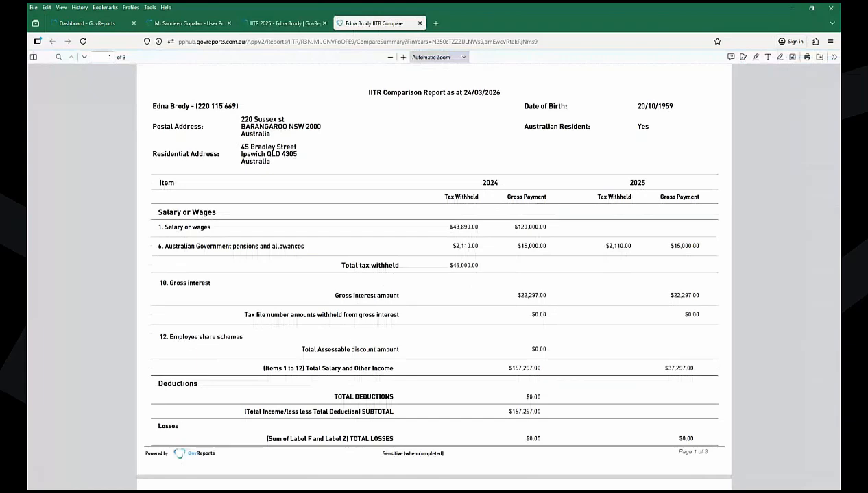
pyautogui.scroll(-10, 434, 274)
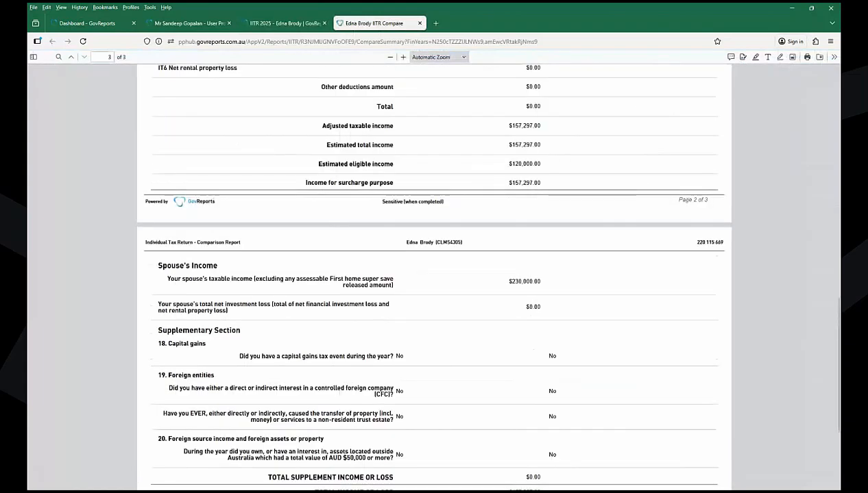
pyautogui.scroll(10, 434, 274)
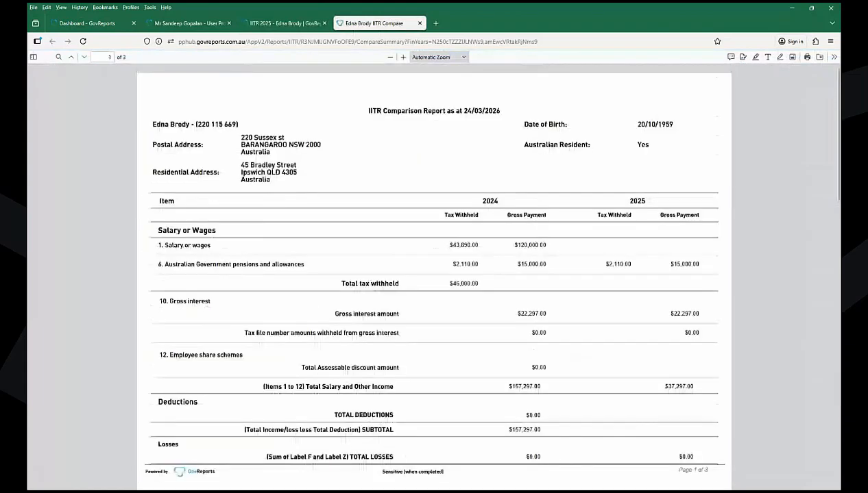
# - Close the comparison PDF tab and the report to return to Private Insurance
pyautogui.click(420, 20)
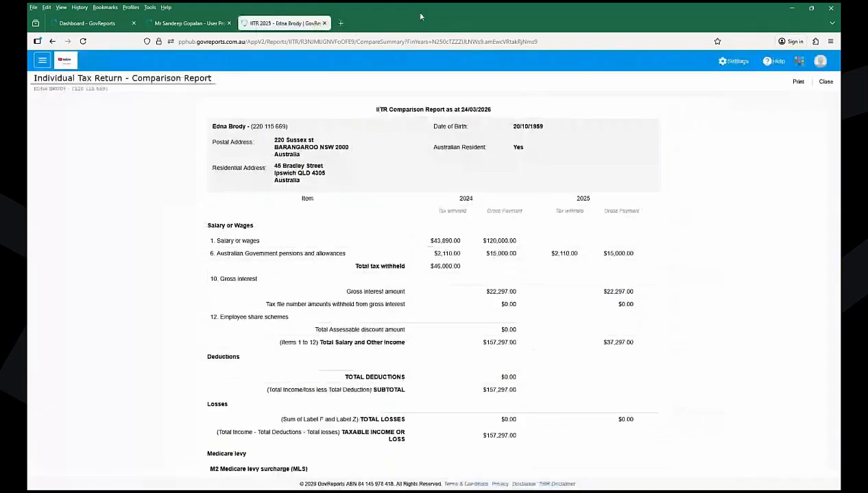
pyautogui.click(826, 82)
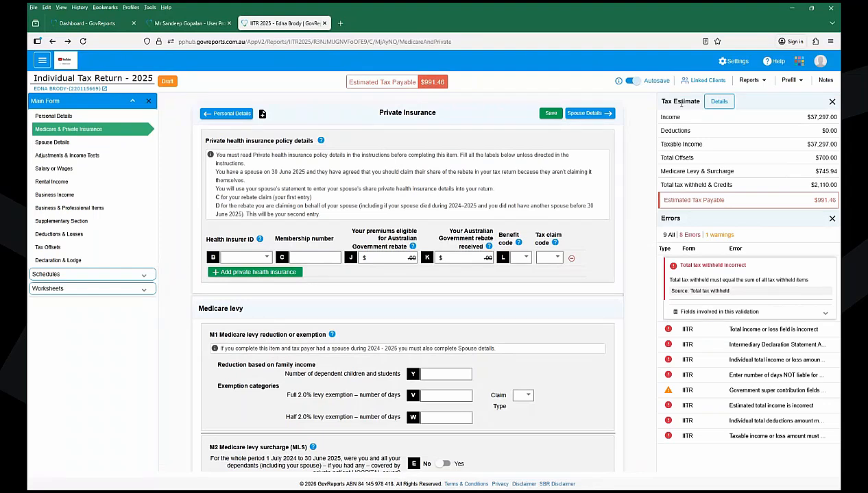
pyautogui.click(720, 103)
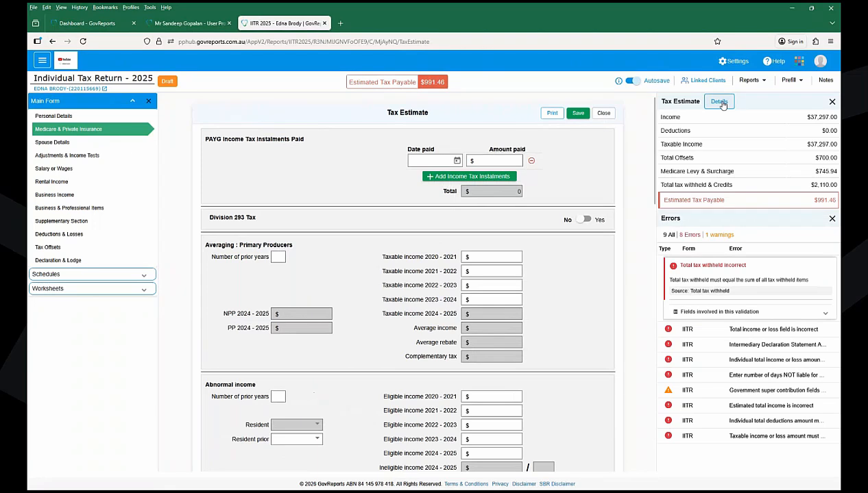
pyautogui.scroll(-2, 408, 288)
pyautogui.scroll(2, 408, 288)
pyautogui.scroll(-5, 408, 281)
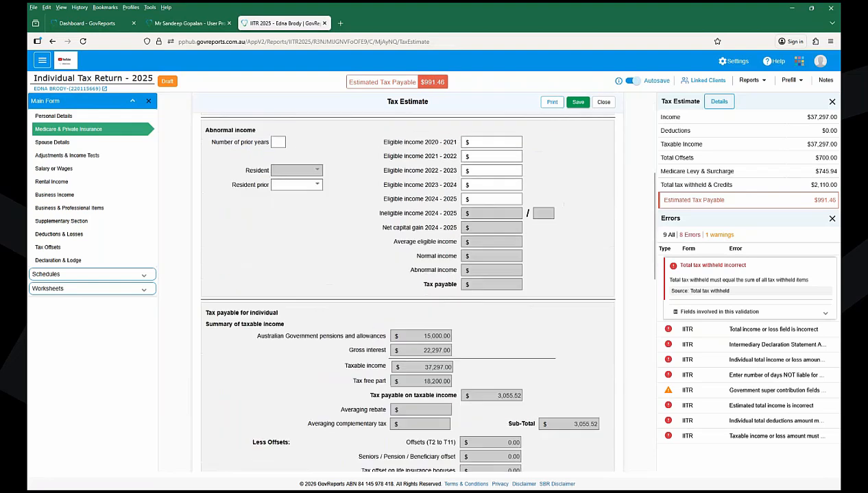
pyautogui.scroll(-5, 408, 287)
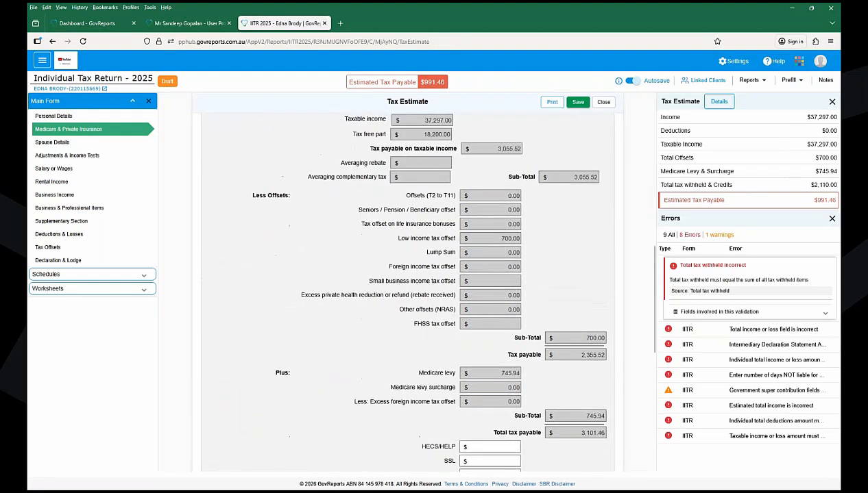
pyautogui.scroll(2, 408, 288)
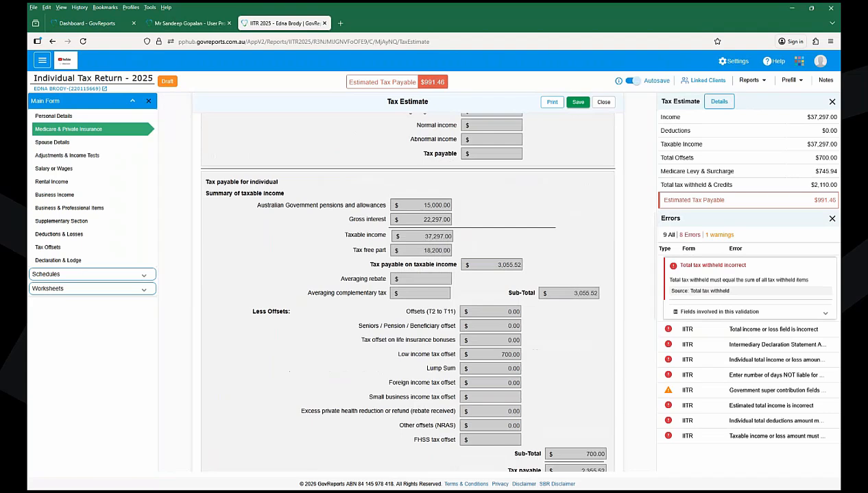
pyautogui.scroll(-1, 404, 290)
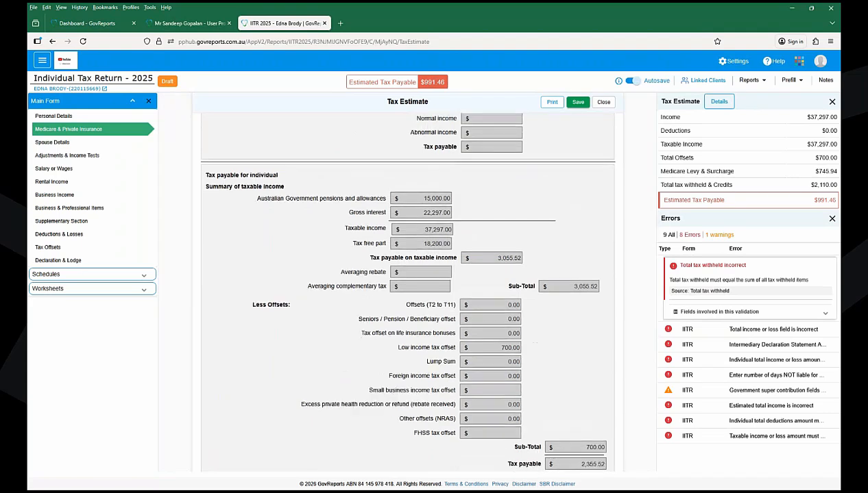
pyautogui.scroll(-5, 404, 289)
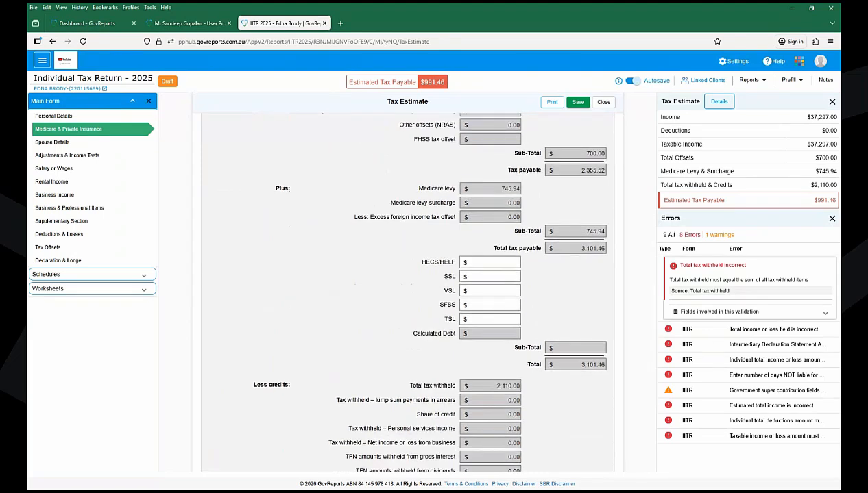
pyautogui.scroll(-2, 425, 287)
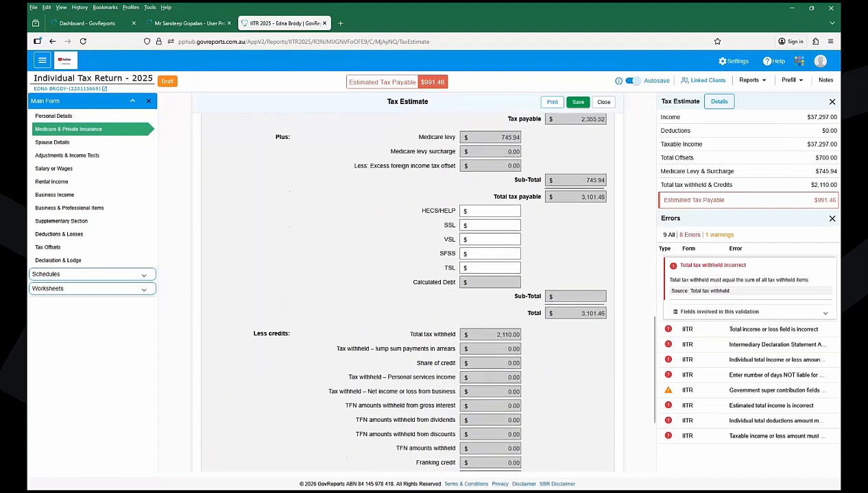
pyautogui.scroll(-1, 425, 288)
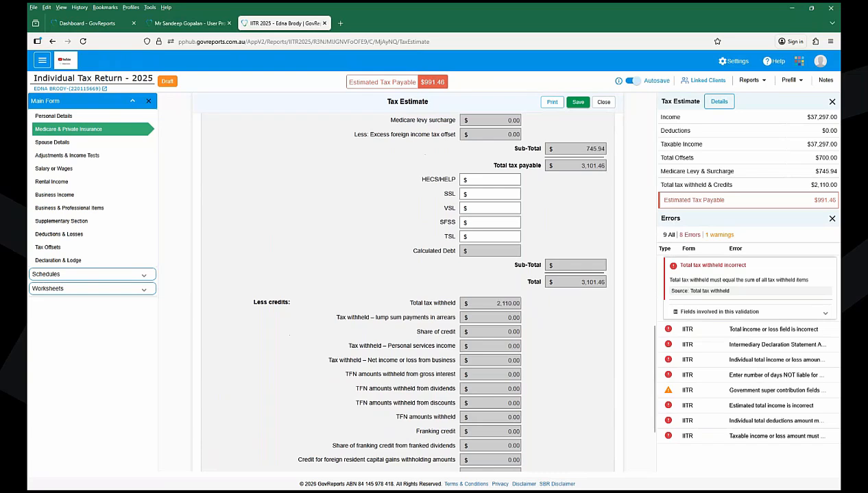
pyautogui.scroll(-3, 408, 287)
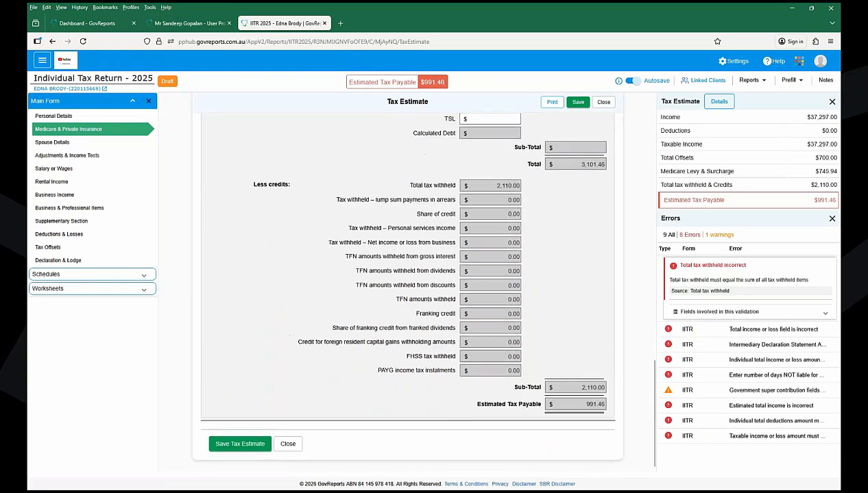
pyautogui.scroll(1, 420, 291)
pyautogui.scroll(7, 408, 288)
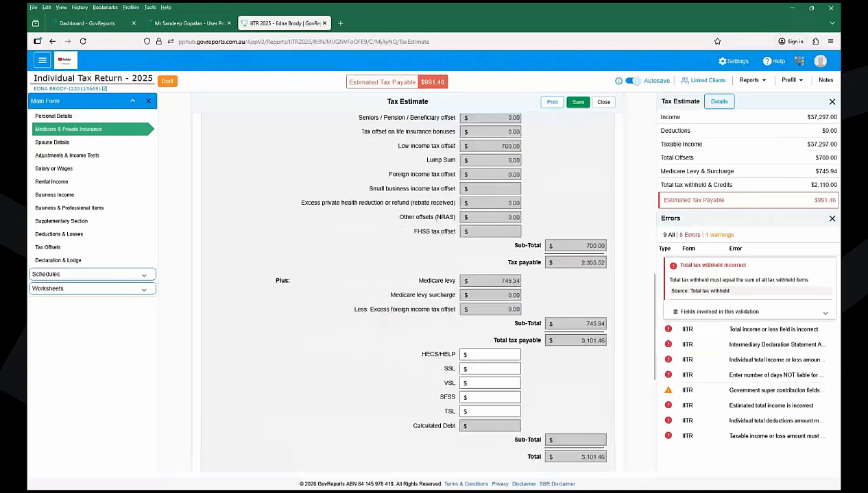
pyautogui.scroll(5, 407, 288)
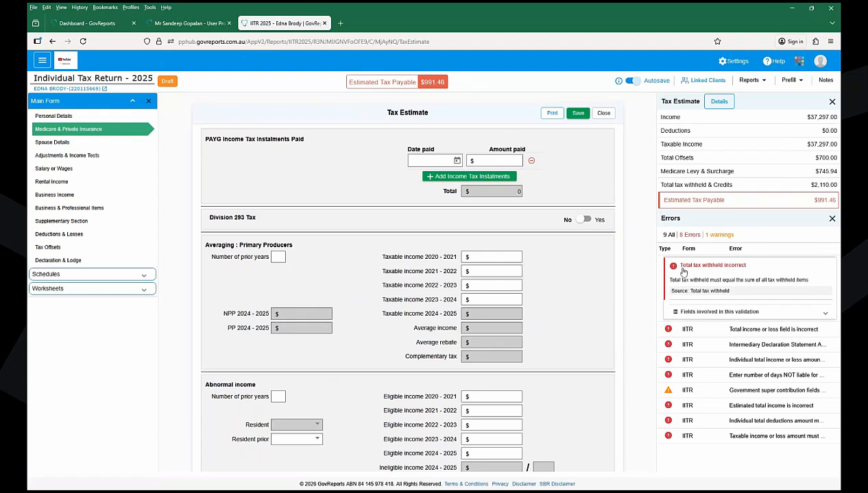
# - List the fields behind 'Total tax withheld incorrect' and jump to Salary or wages tax withheld
pyautogui.click(676, 271)
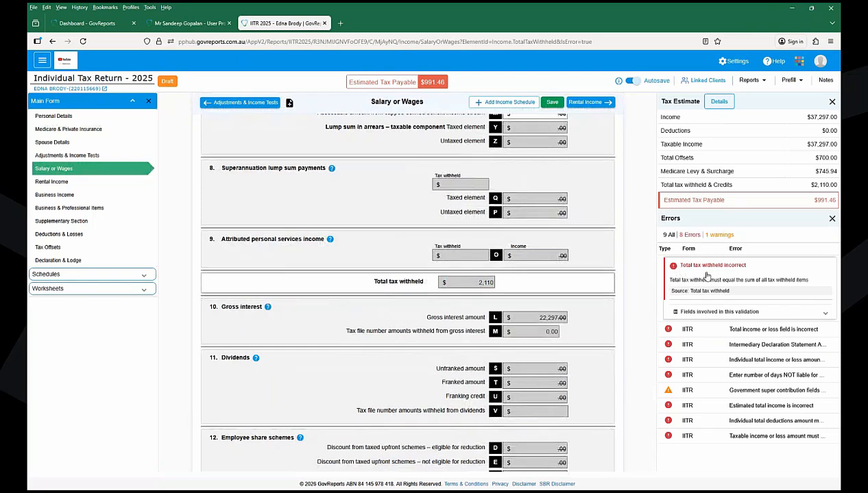
pyautogui.click(789, 313)
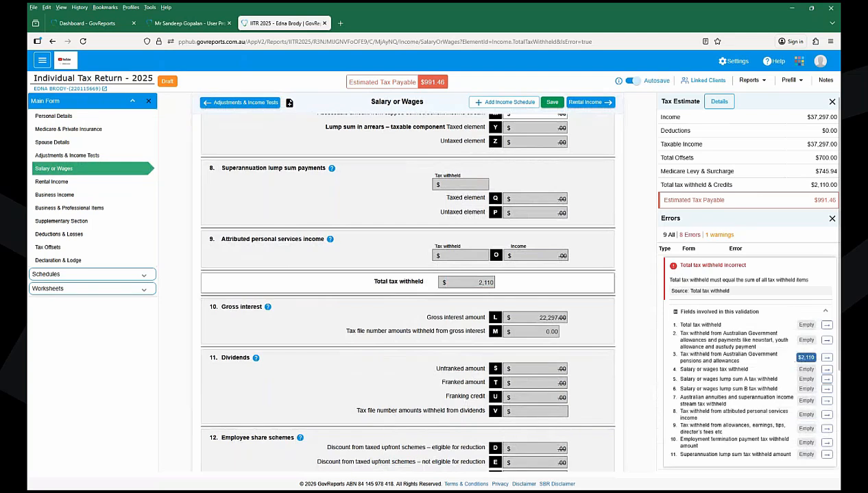
pyautogui.scroll(-2, 747, 287)
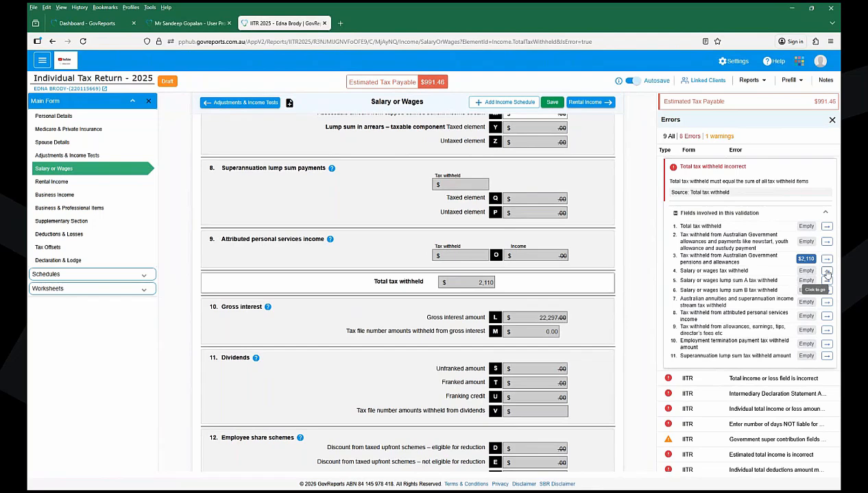
pyautogui.click(827, 271)
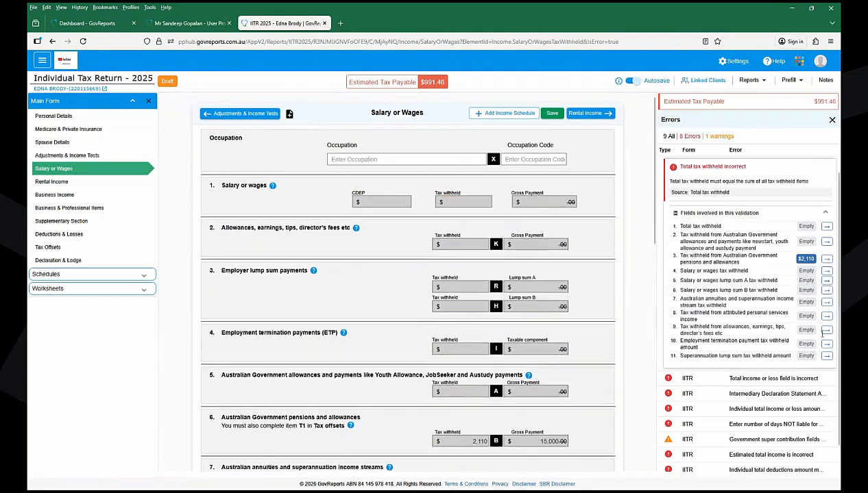
# - Close the Errors panel and expand Schedules in the sidebar after briefly viewing Worksheets
pyautogui.click(831, 124)
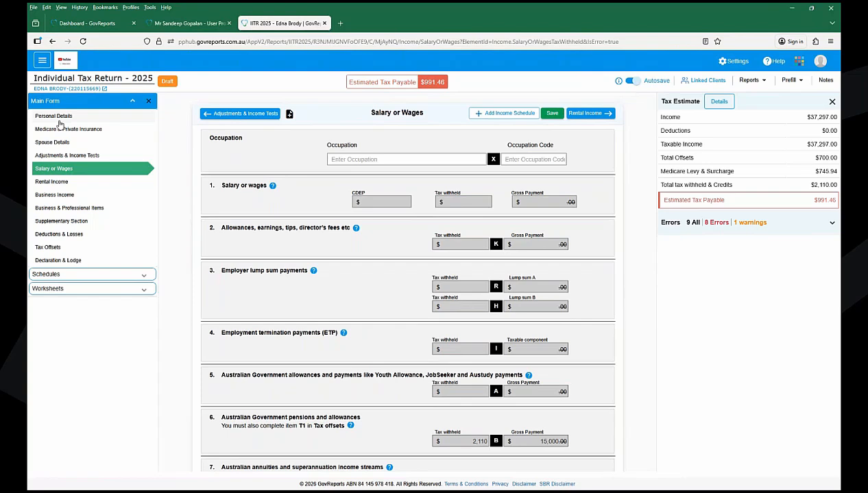
pyautogui.click(48, 278)
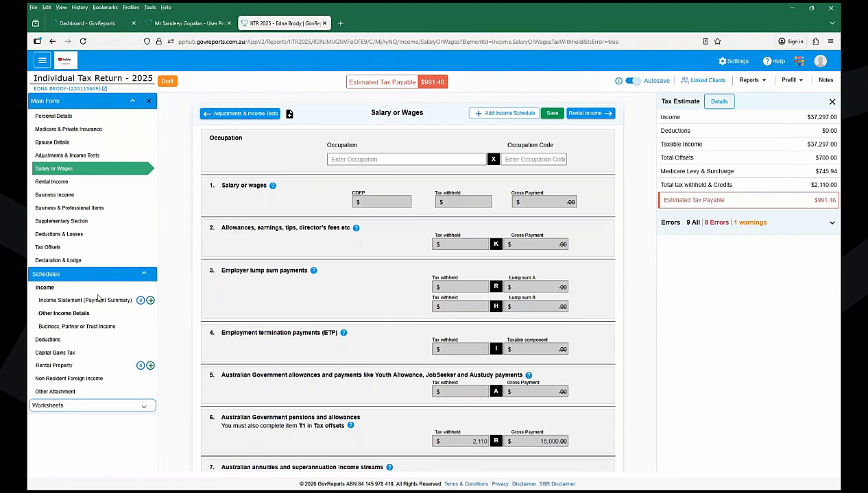
pyautogui.click(81, 406)
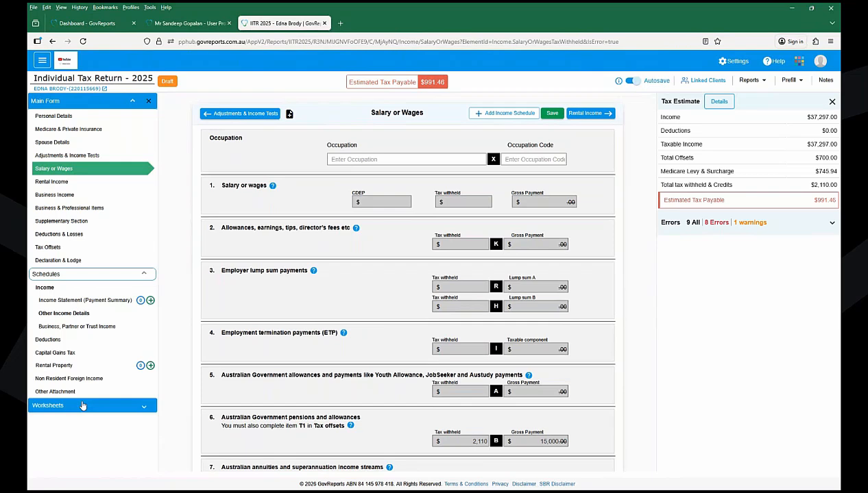
pyautogui.click(81, 406)
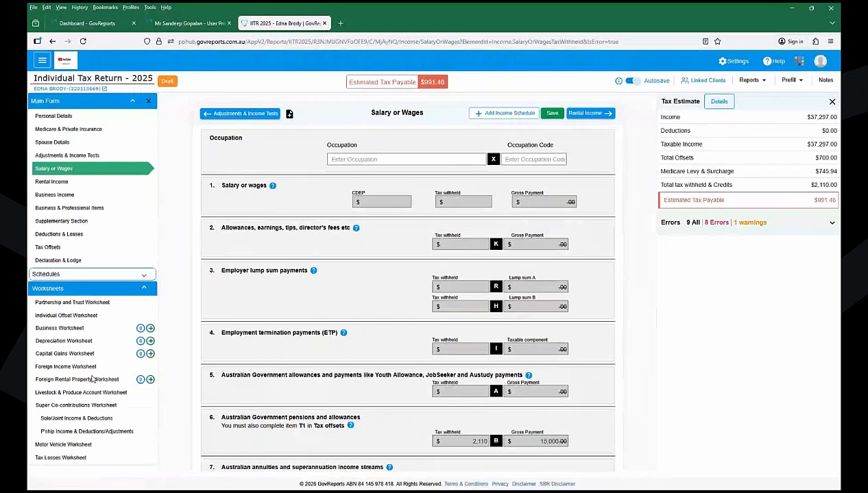
pyautogui.click(57, 275)
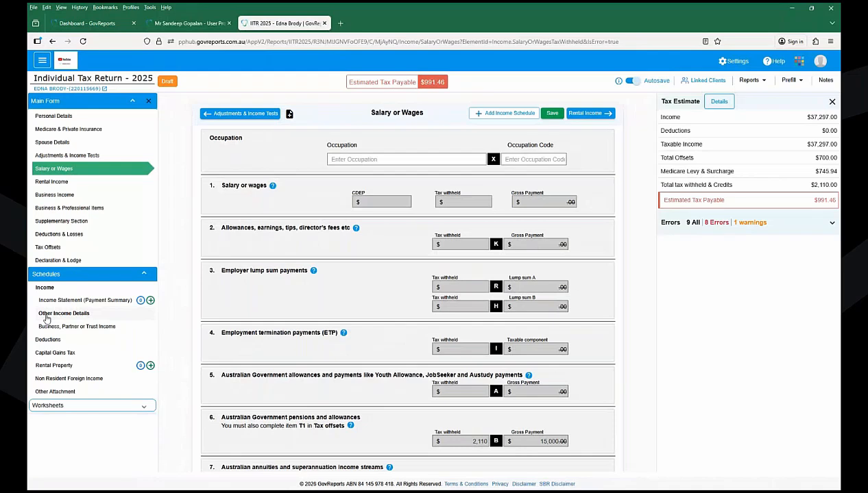
pyautogui.click(47, 317)
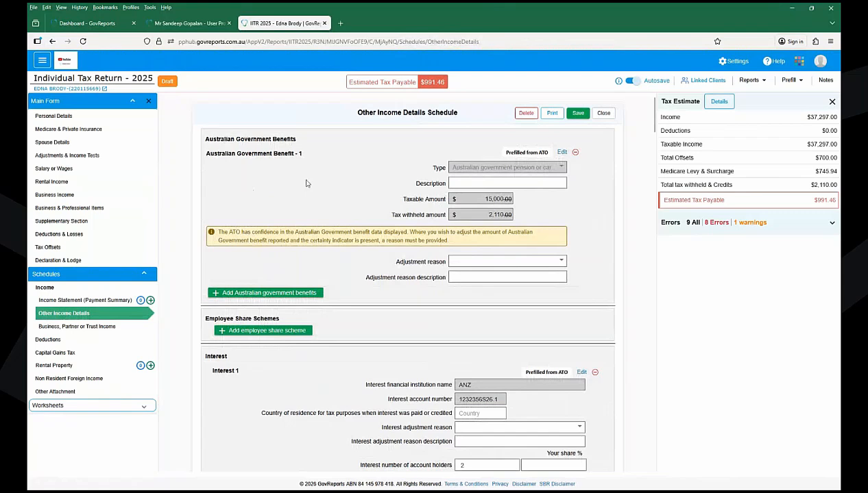
pyautogui.doubleClick(532, 152)
pyautogui.scroll(-1, 616, 216)
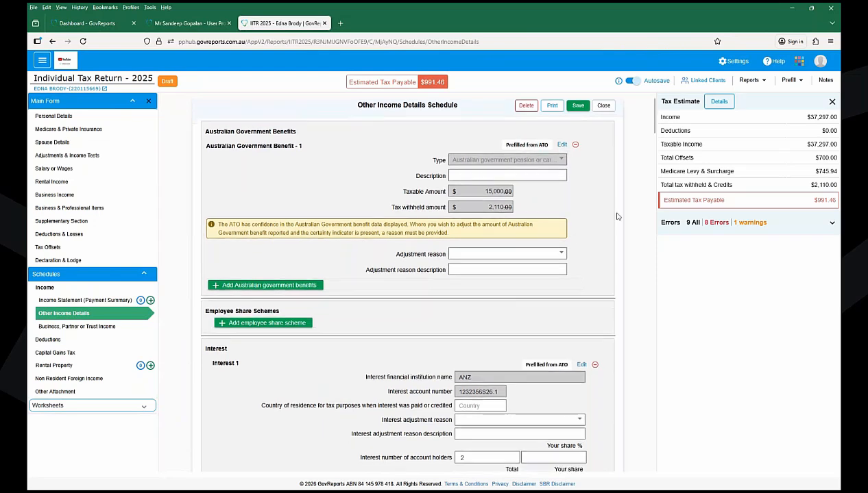
pyautogui.scroll(-3, 616, 217)
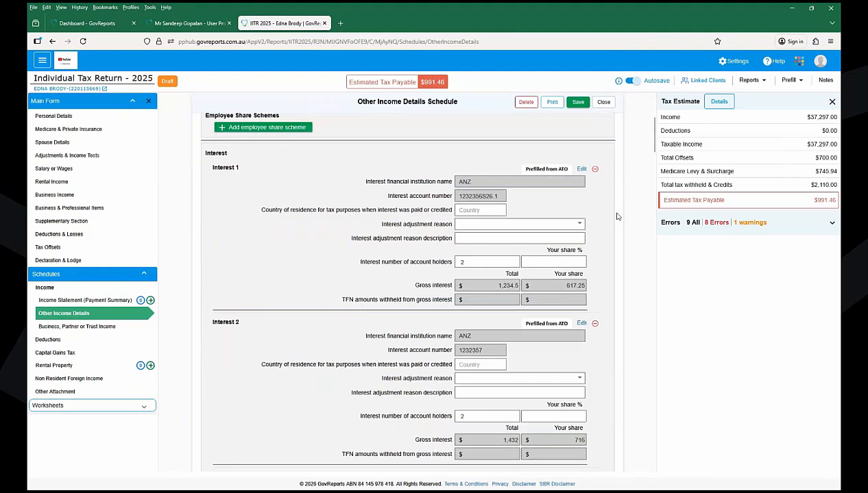
pyautogui.scroll(-1, 616, 217)
pyautogui.scroll(-1, 616, 216)
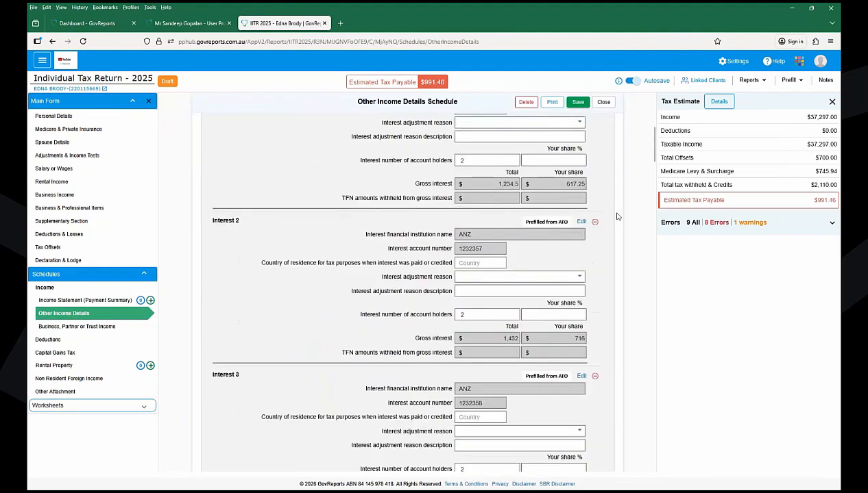
pyautogui.scroll(-1, 616, 216)
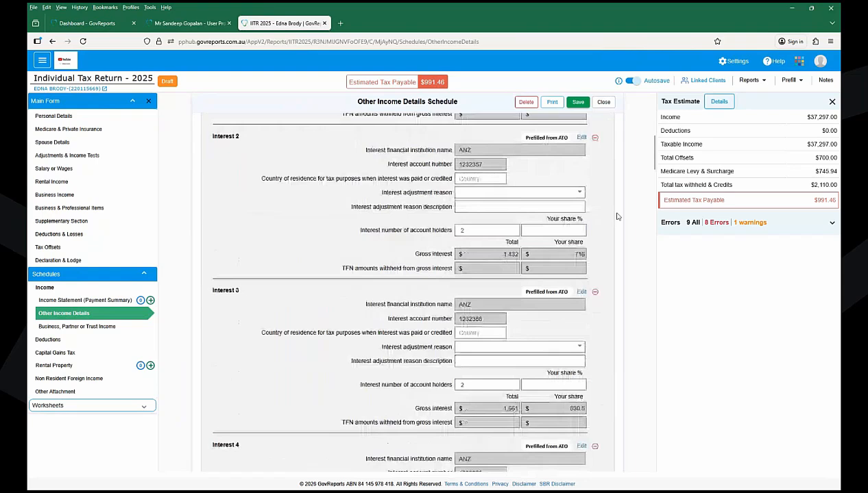
pyautogui.scroll(-1, 616, 216)
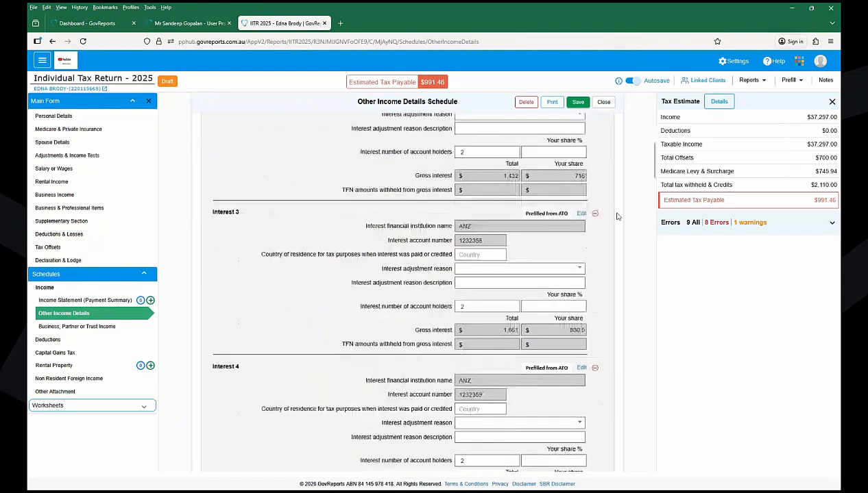
pyautogui.scroll(-1, 616, 216)
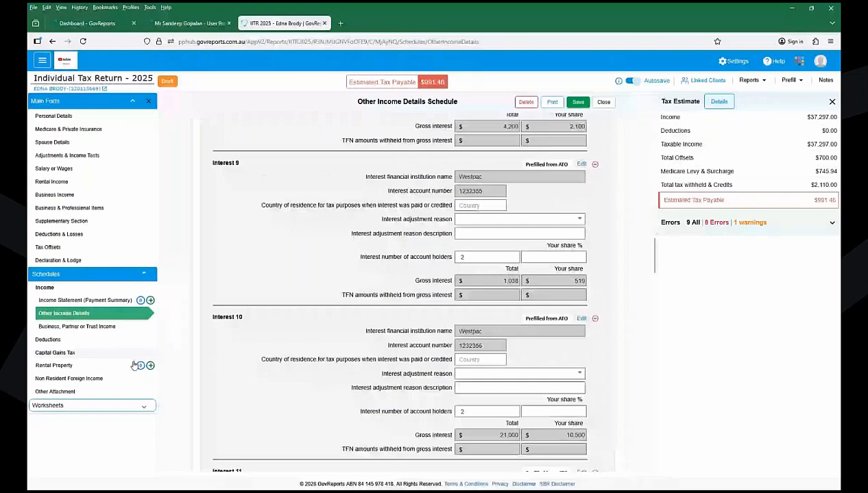
# - Bring up the Business, Partnerships and Trusts Income schedule and check its partnership and trust fields are blank
pyautogui.click(85, 326)
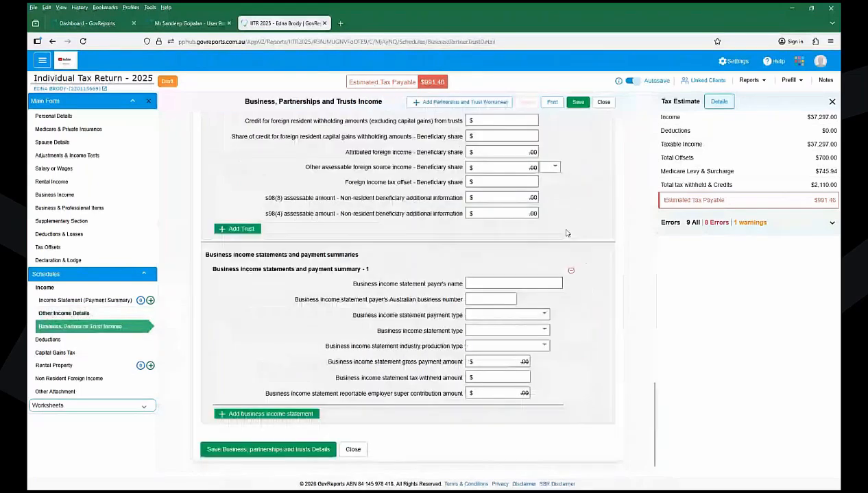
pyautogui.scroll(7, 601, 226)
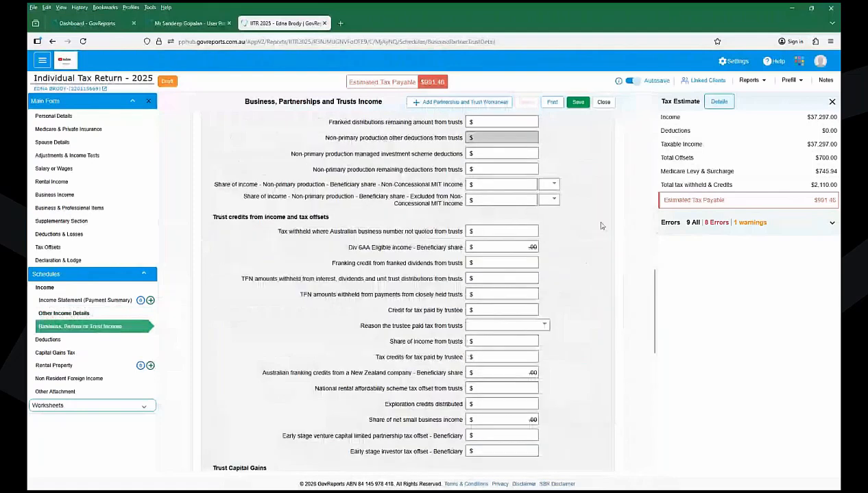
pyautogui.scroll(10, 601, 225)
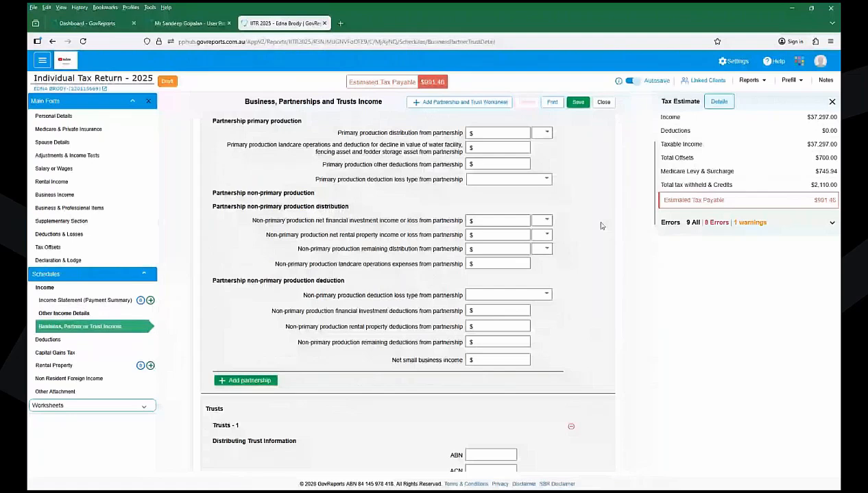
pyautogui.scroll(3, 601, 226)
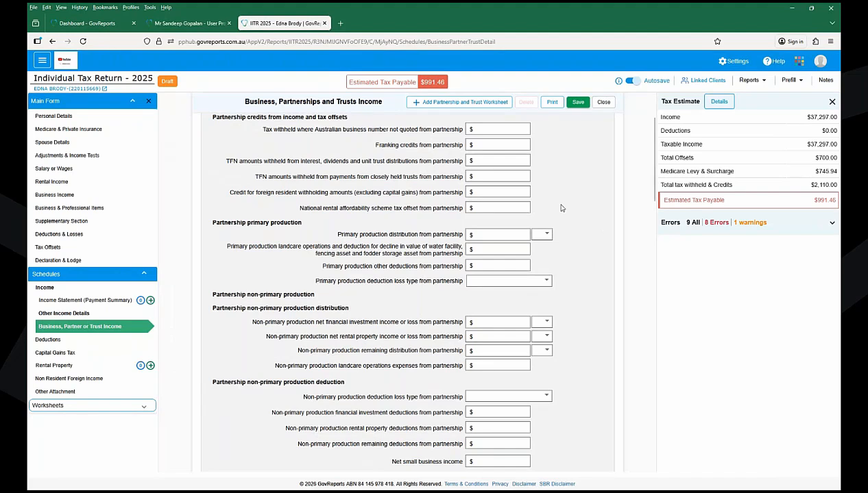
# - Tick and save the tax agent's declaration, leaving only the Medicare levy surcharge days error
pyautogui.click(62, 262)
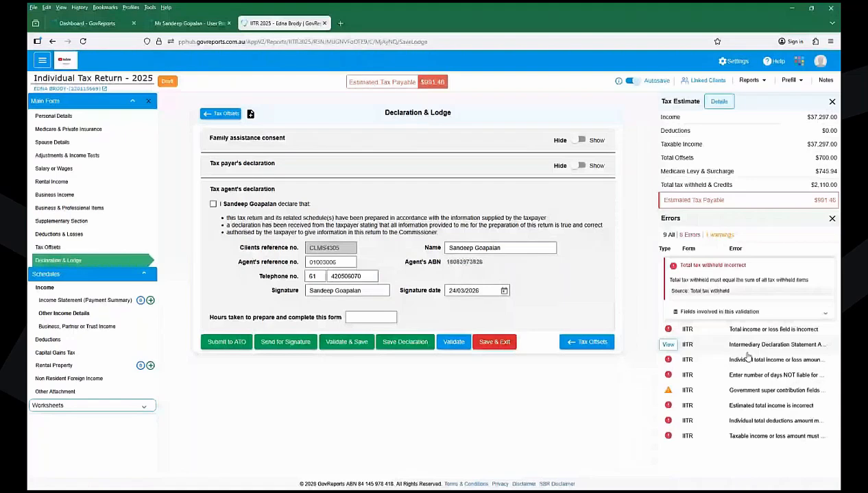
pyautogui.click(747, 352)
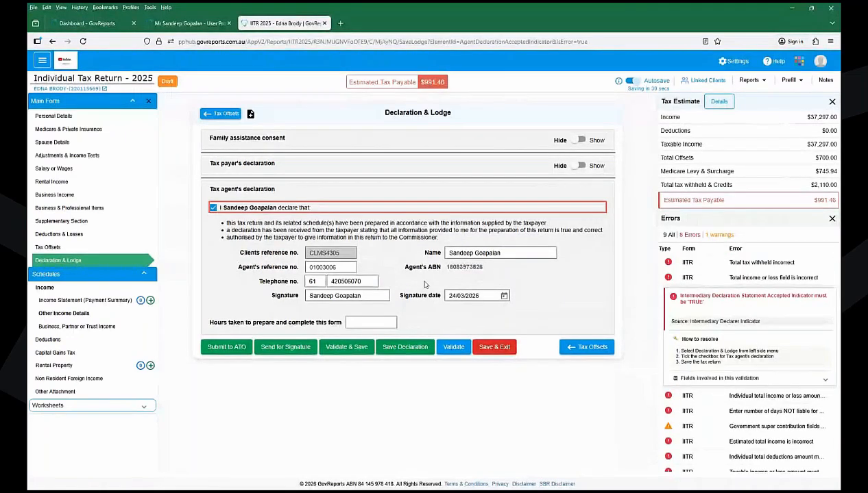
pyautogui.click(387, 342)
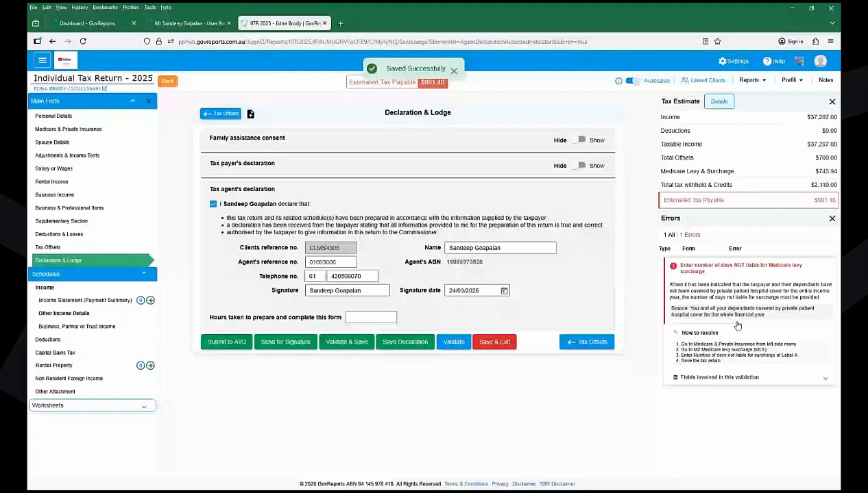
# - Enter 365 days not liable for the Medicare levy surcharge, save it, and go back to Declaration & Lodge
pyautogui.click(671, 272)
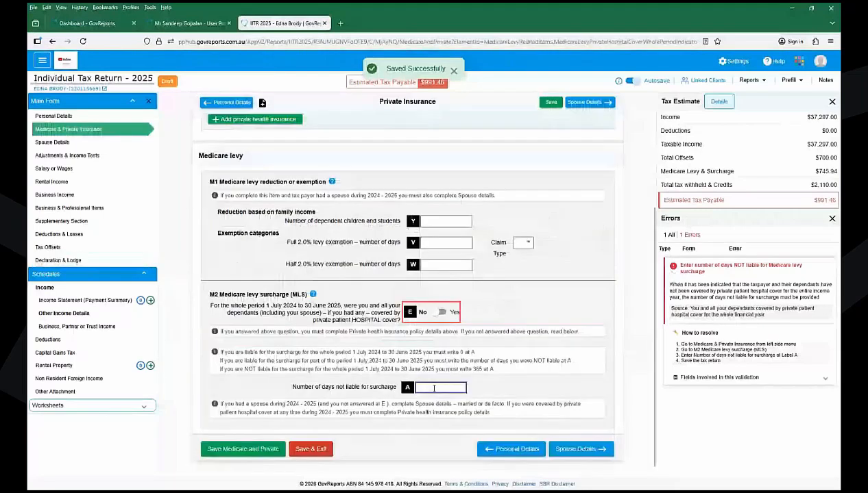
pyautogui.write('365')
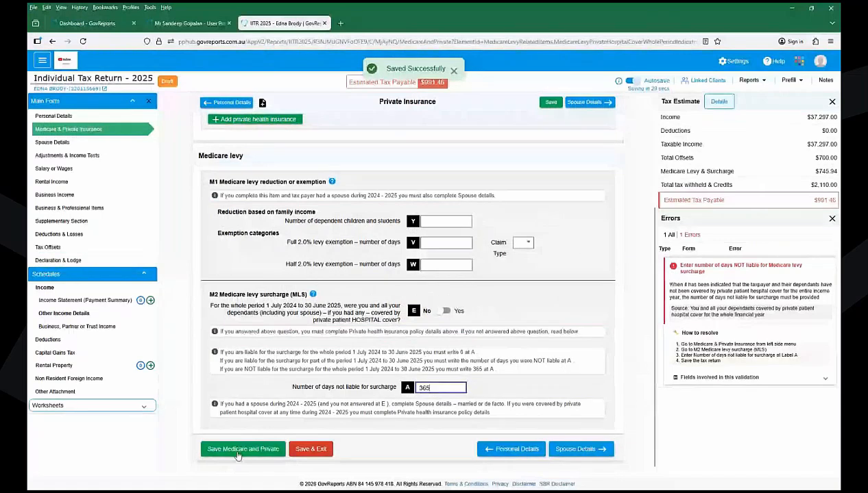
pyautogui.click(238, 451)
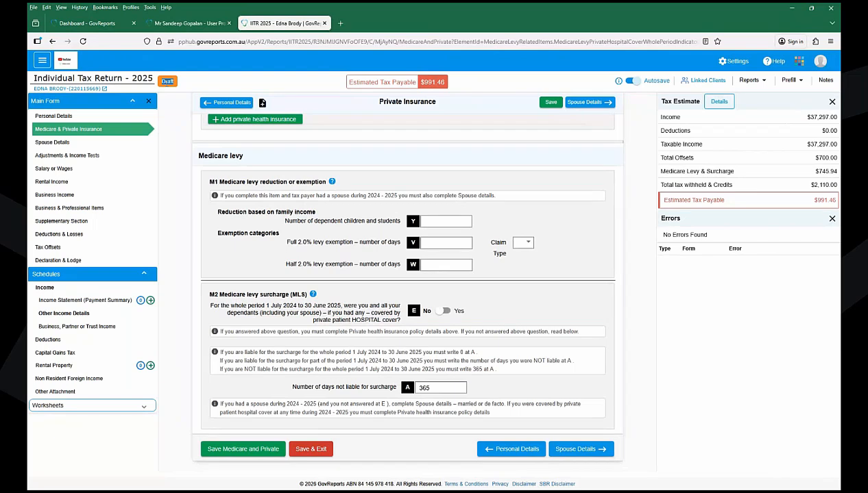
pyautogui.click(55, 261)
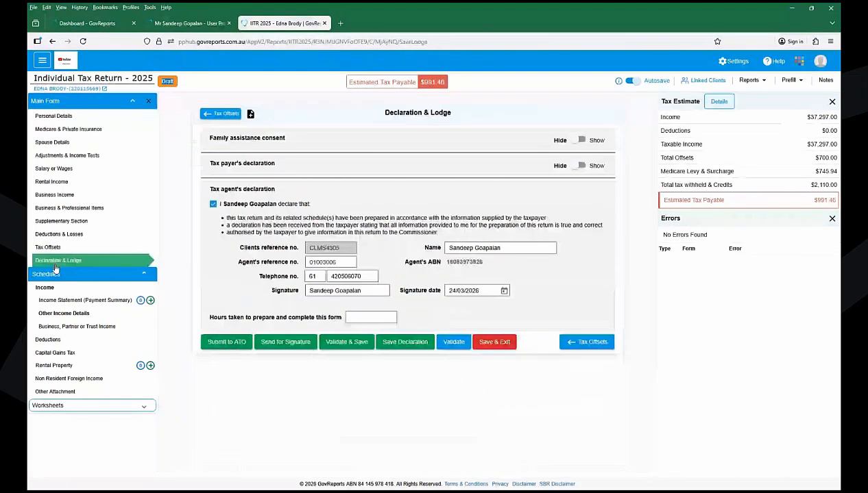
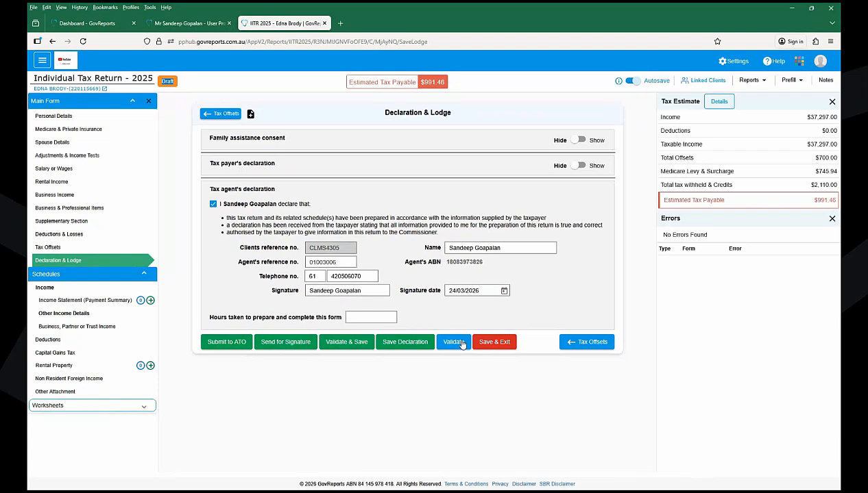
# - Validate the 2025 individual return, cancel the ATO submission, and save it as a draft
pyautogui.click(461, 342)
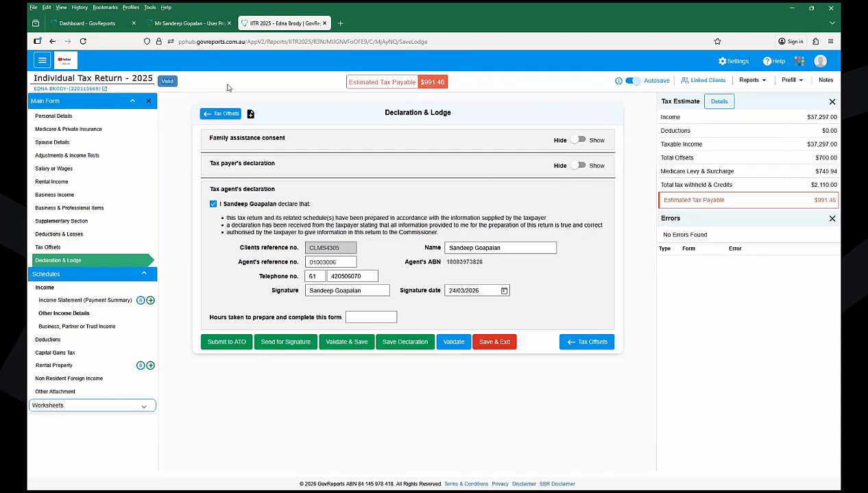
pyautogui.click(220, 342)
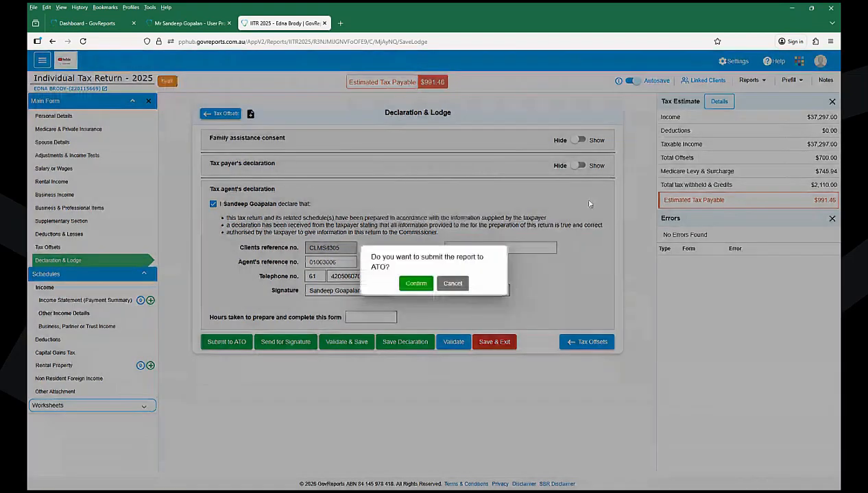
pyautogui.click(453, 284)
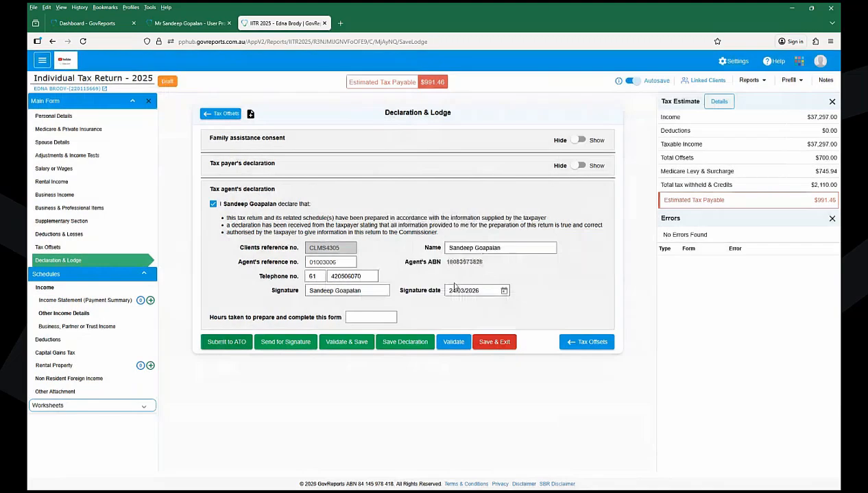
pyautogui.click(479, 293)
pyautogui.click(499, 343)
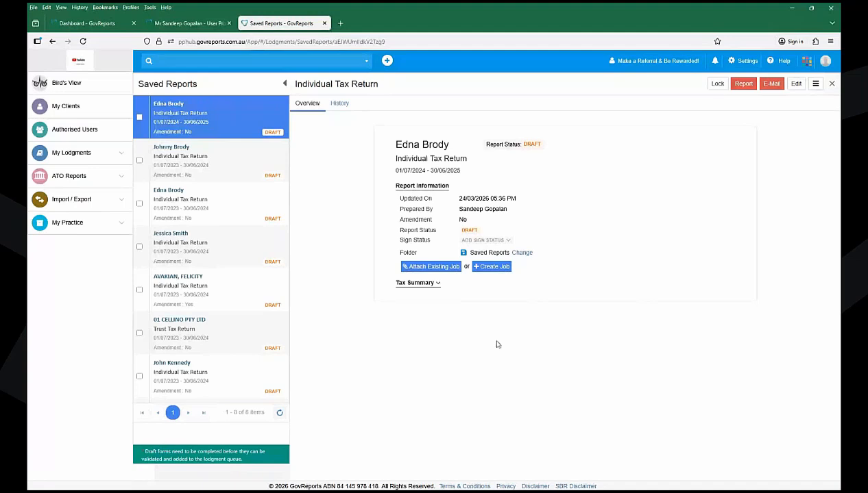
# - Open the individual client's record from My Clients and look through its Attachments
pyautogui.click(67, 107)
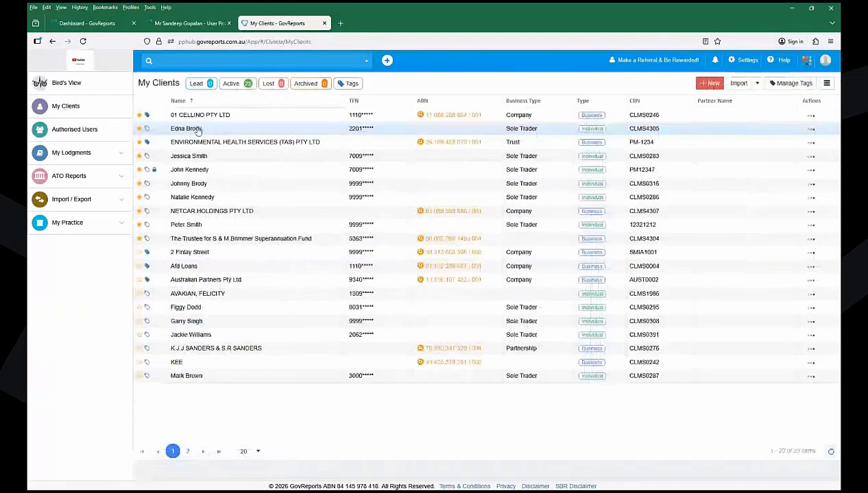
pyautogui.click(197, 129)
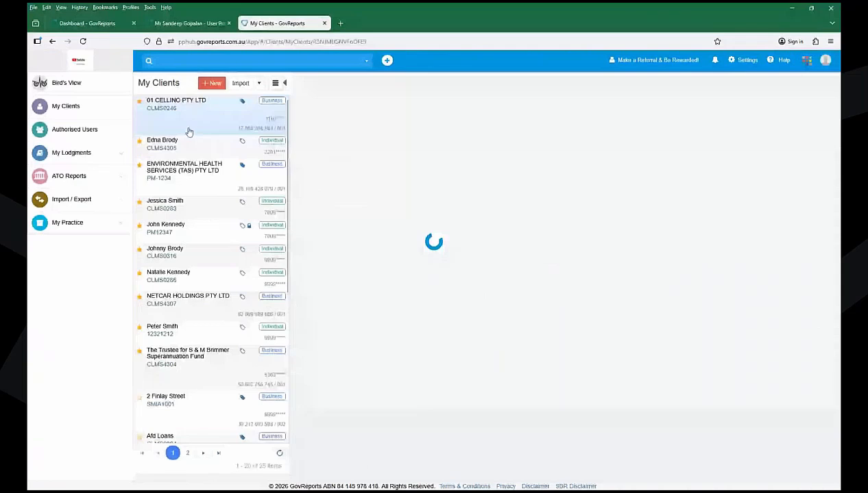
pyautogui.click(191, 144)
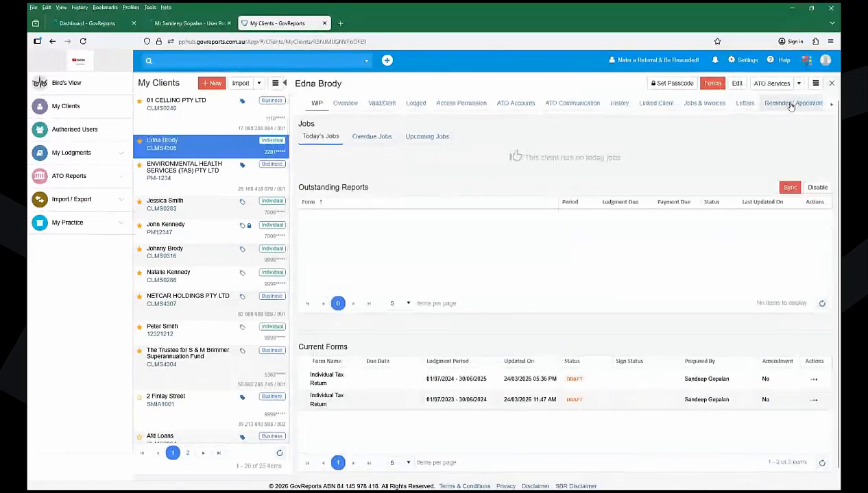
pyautogui.click(830, 105)
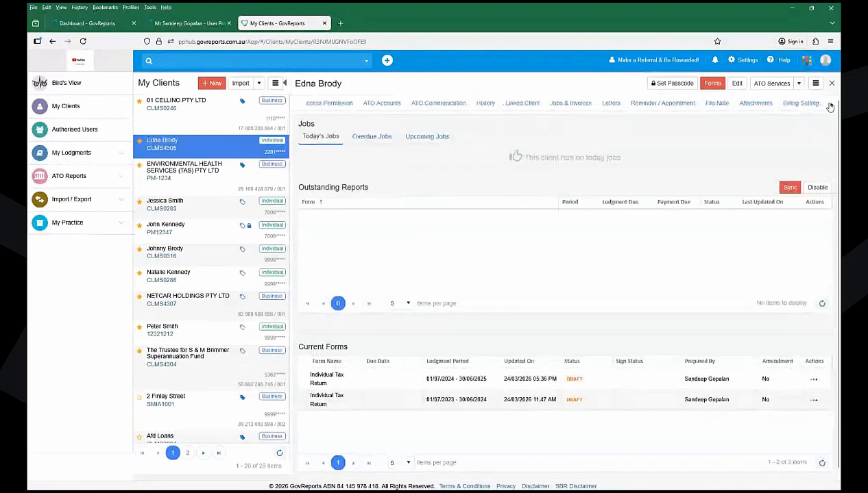
pyautogui.click(752, 107)
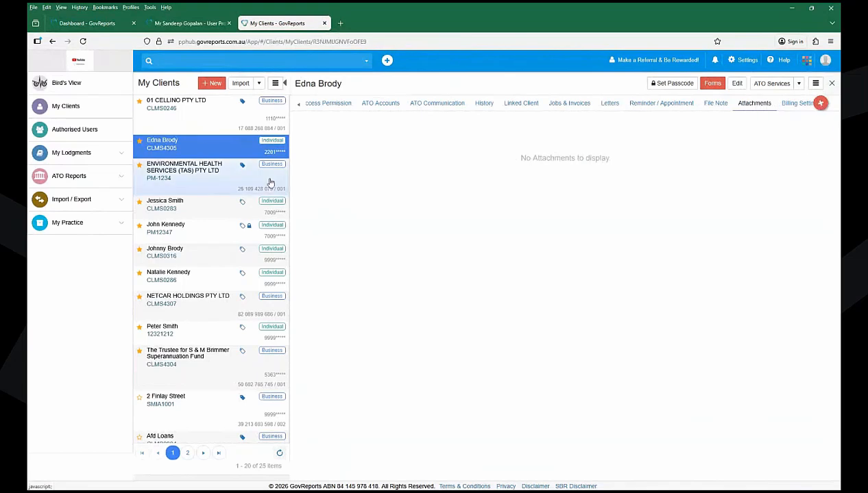
pyautogui.click(65, 106)
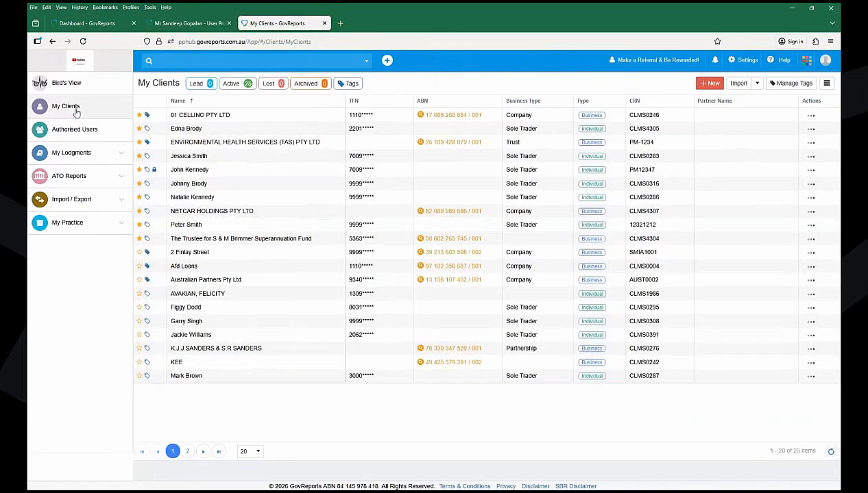
# - Reopen the client and expand My Lodgments to show its two draft tax returns
pyautogui.click(190, 128)
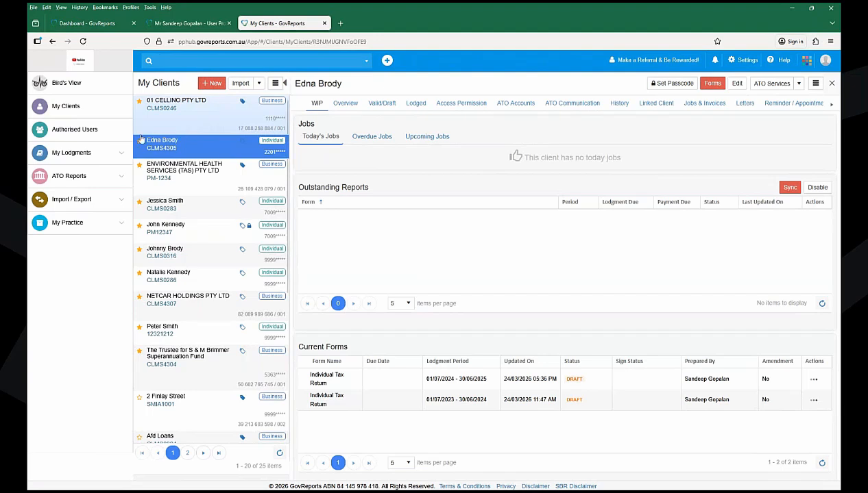
pyautogui.click(103, 155)
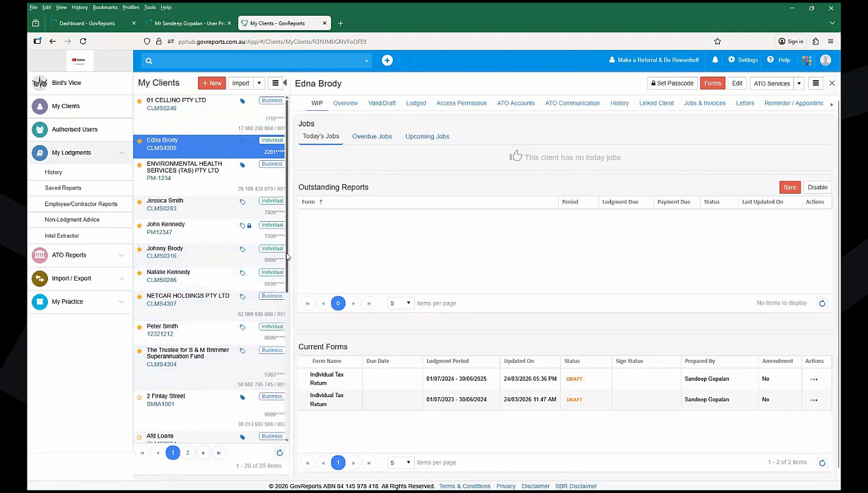
pyautogui.moveTo(288, 257)
pyautogui.mouseDown()
pyautogui.moveTo(288, 327)
pyautogui.moveTo(290, 249)
pyautogui.mouseUp()
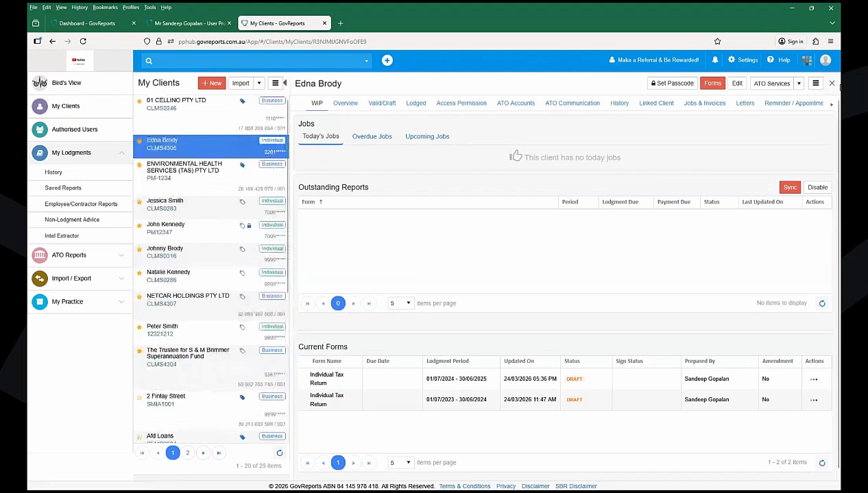
# - Copy the linked trust's name, search for it, open the trust client and list its forms
pyautogui.click(652, 103)
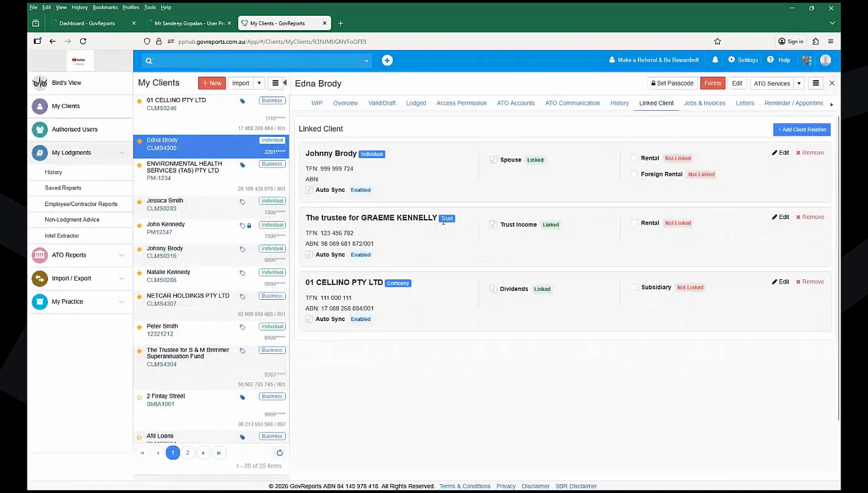
pyautogui.doubleClick(385, 218)
pyautogui.hotkey('ctrl', 'c')
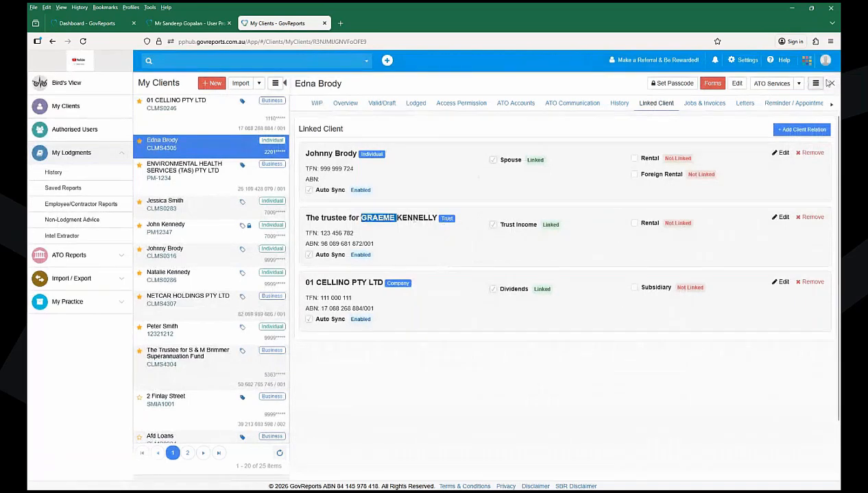
pyautogui.click(830, 83)
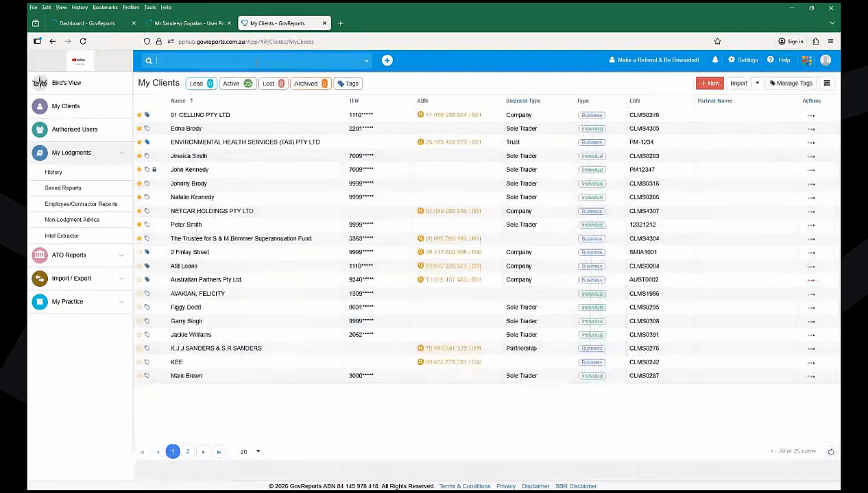
pyautogui.hotkey('ctrl', 'v')
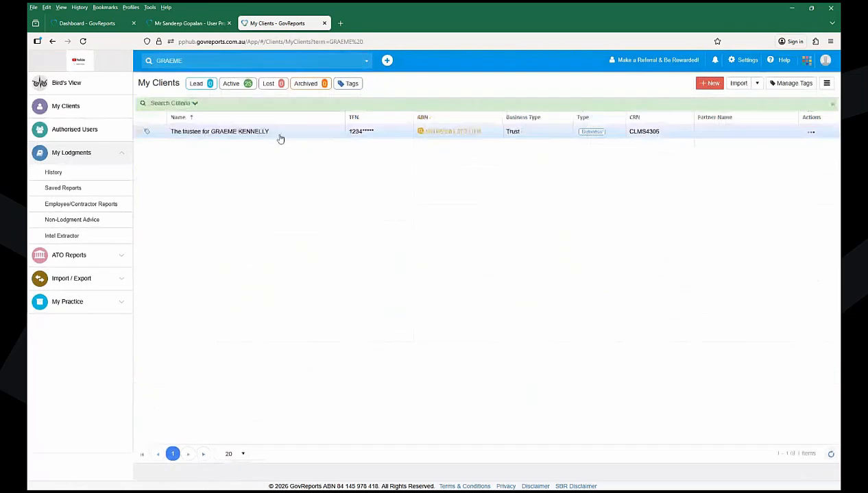
pyautogui.click(280, 139)
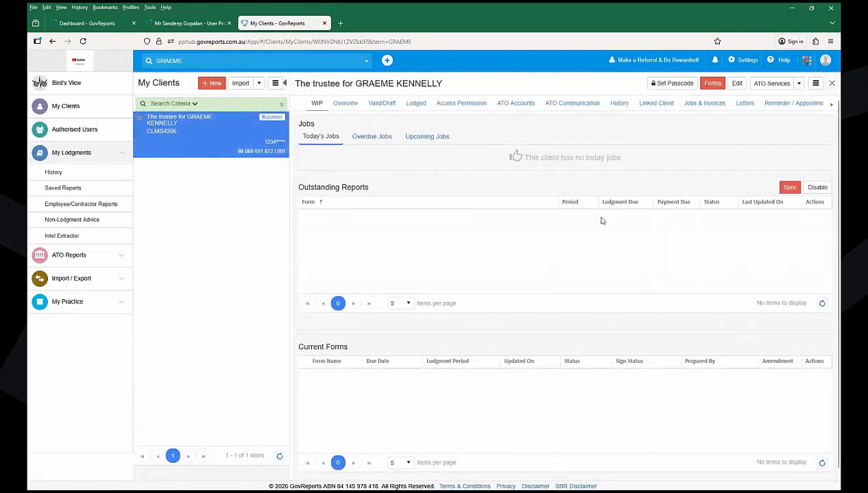
pyautogui.click(702, 83)
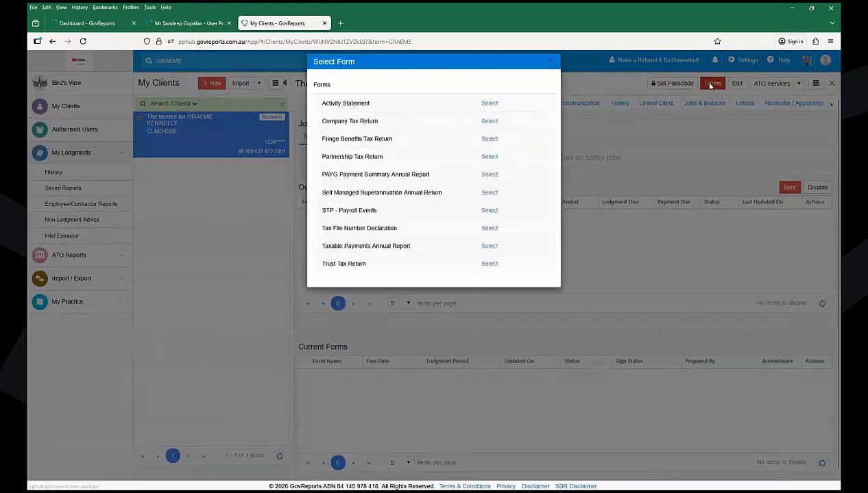
# - Choose Trust Tax Return and enter the contact's title Mr, first name and surname
pyautogui.click(490, 273)
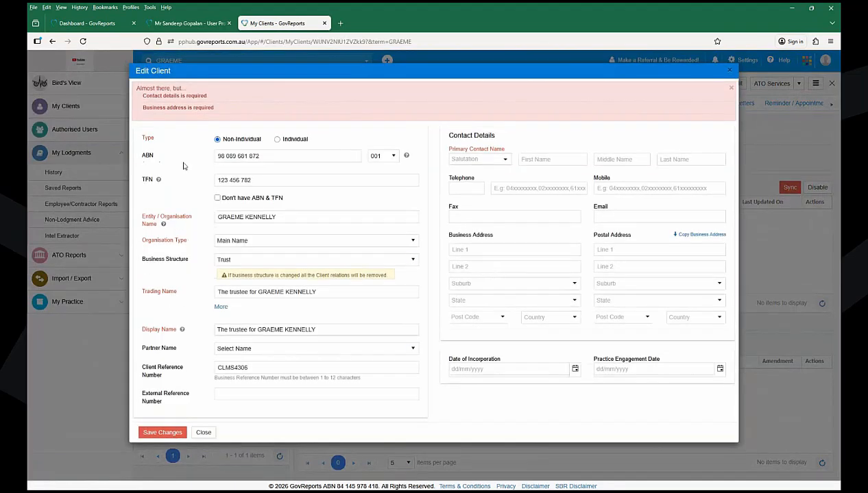
pyautogui.click(473, 157)
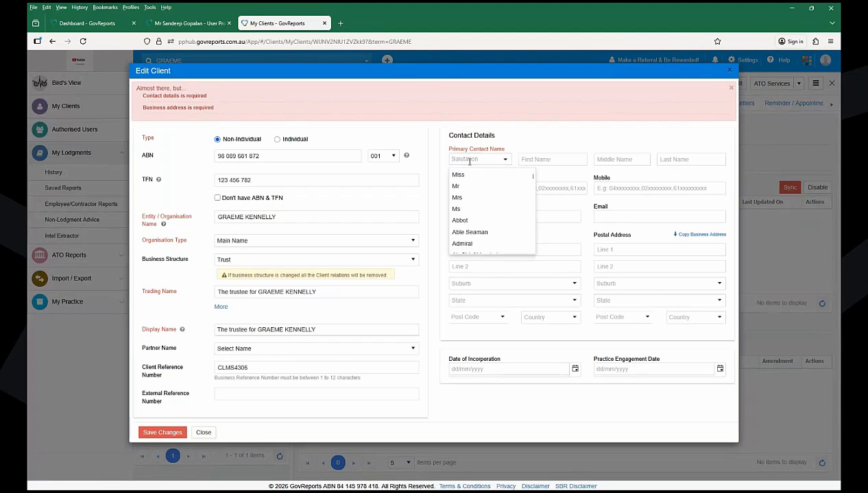
pyautogui.click(464, 184)
pyautogui.press('Tab')
pyautogui.press('Tab')
pyautogui.press('Tab')
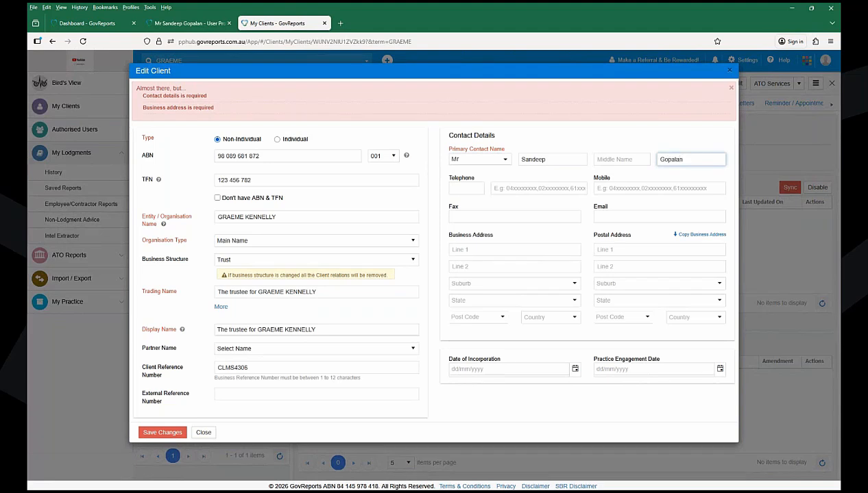
# - Enter the business street address in Dawes Point NSW 2000, copy it to postal, and save
pyautogui.click(486, 255)
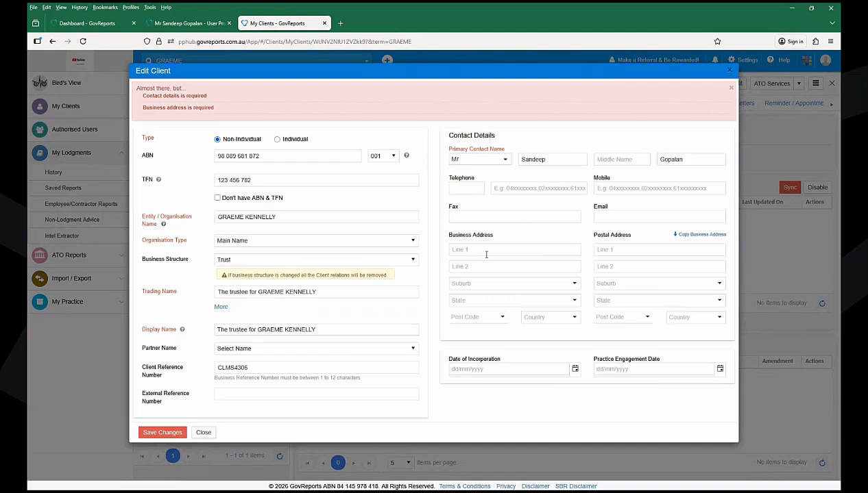
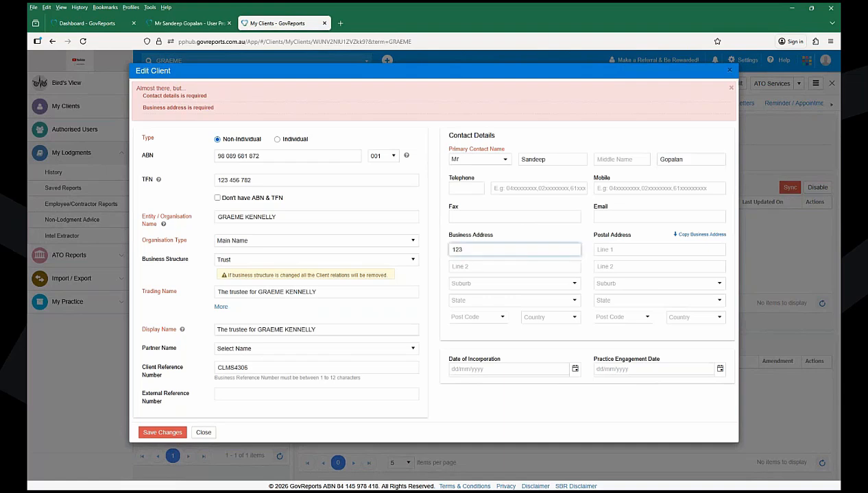
pyautogui.press('Tab')
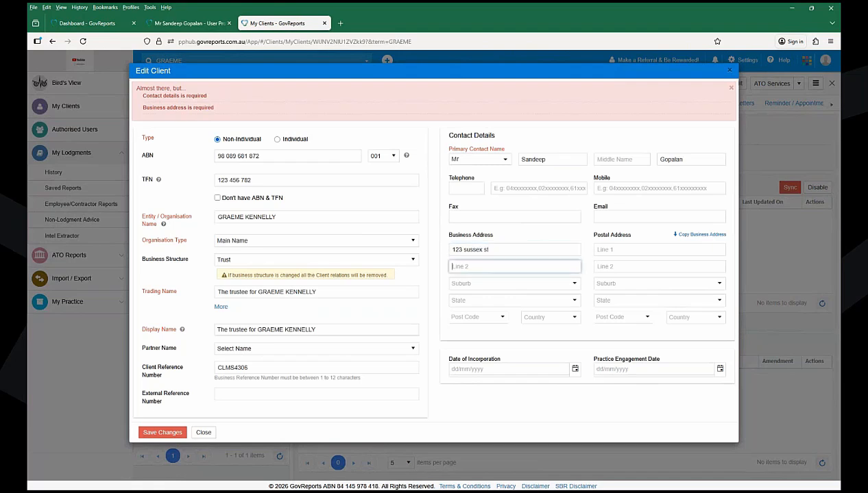
pyautogui.press('Tab')
pyautogui.write('2000')
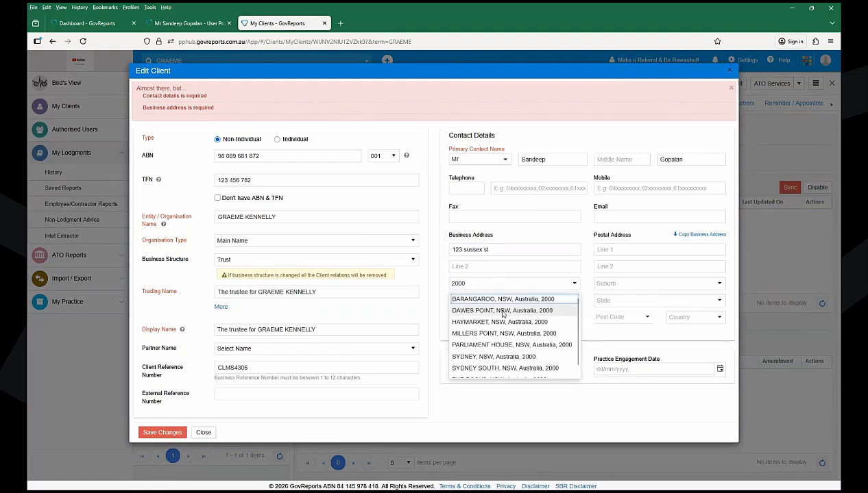
pyautogui.click(509, 309)
pyautogui.click(694, 234)
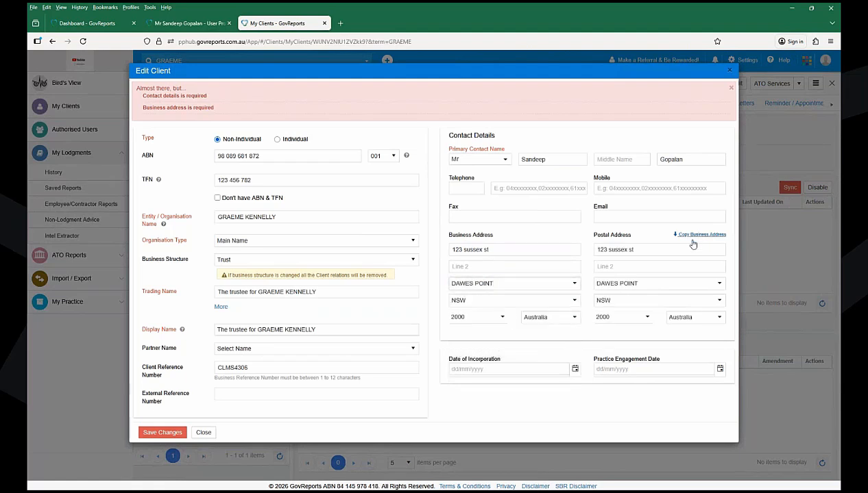
pyautogui.click(159, 436)
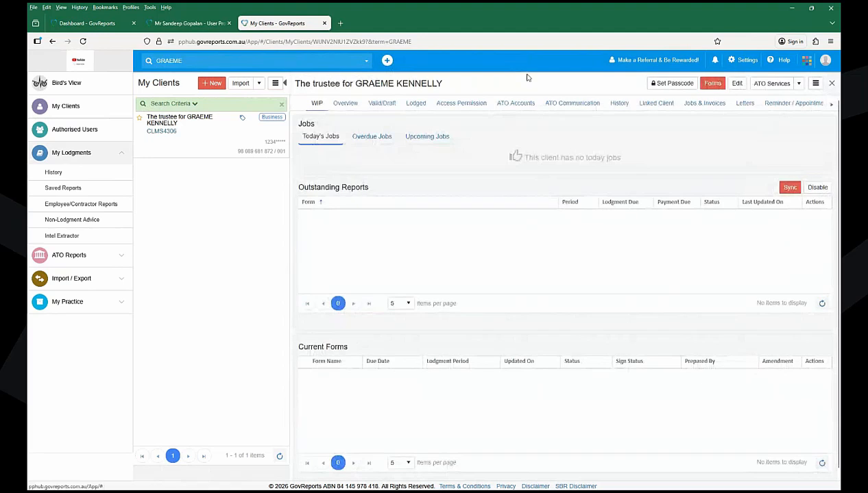
# - Select Trust Tax Return from the trust client's Forms list
pyautogui.click(713, 83)
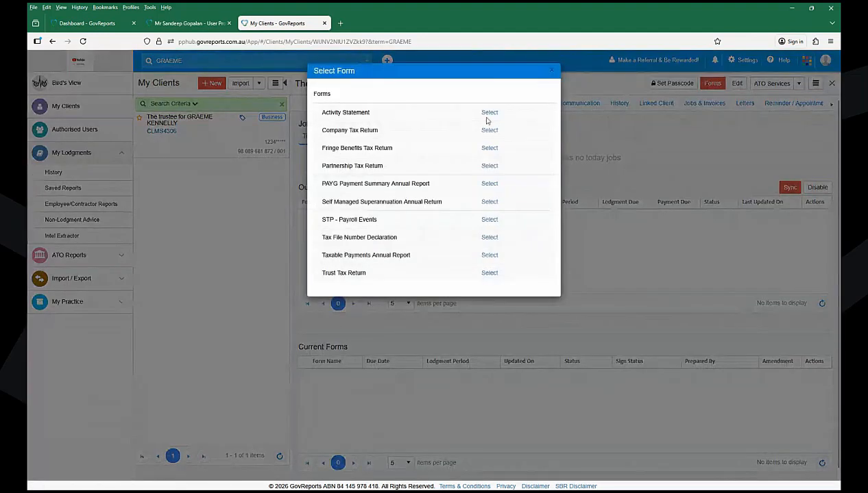
pyautogui.click(489, 273)
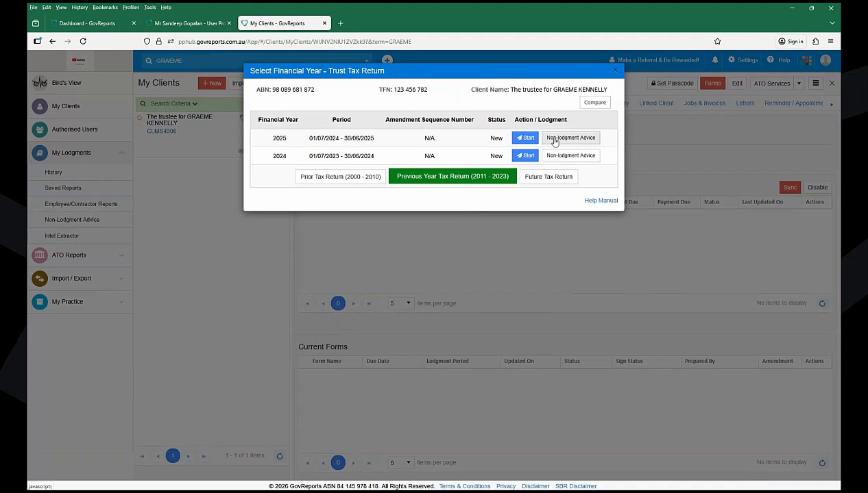
# - Start the 2025 Trust Tax Return with practice details prefilled and create the report
pyautogui.click(518, 141)
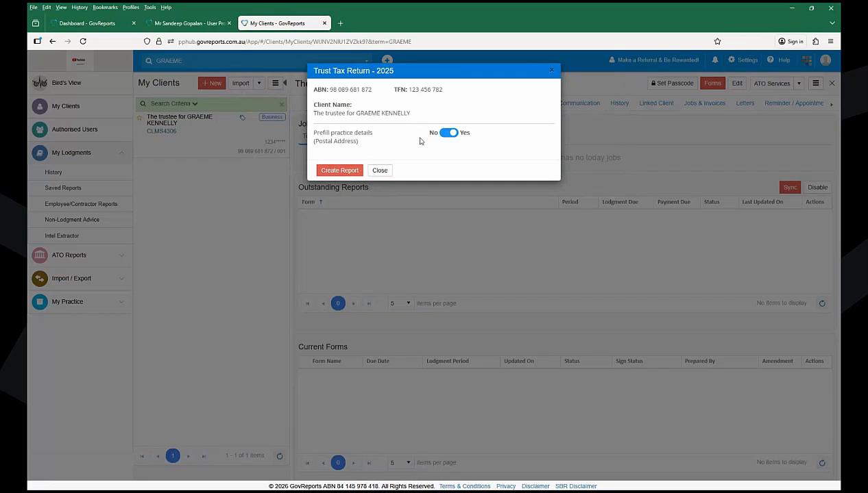
pyautogui.click(336, 171)
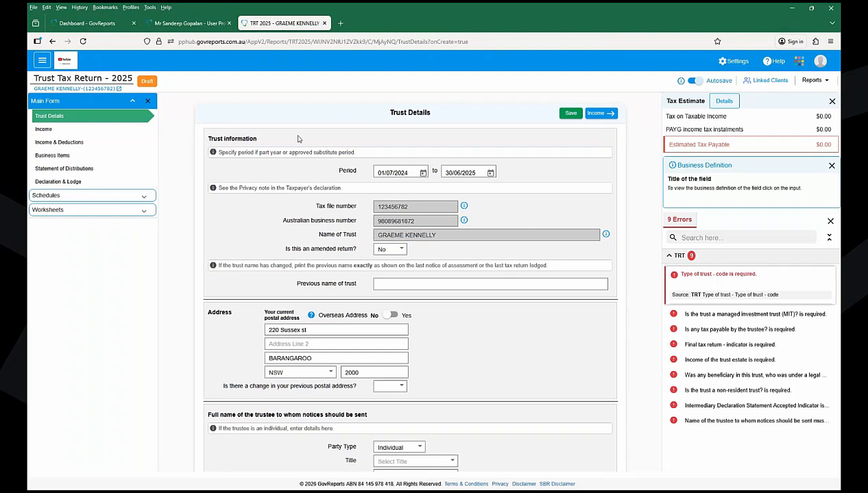
# - Expand Schedules in the 2025 trust return's left navigation once it loads
pyautogui.click(124, 200)
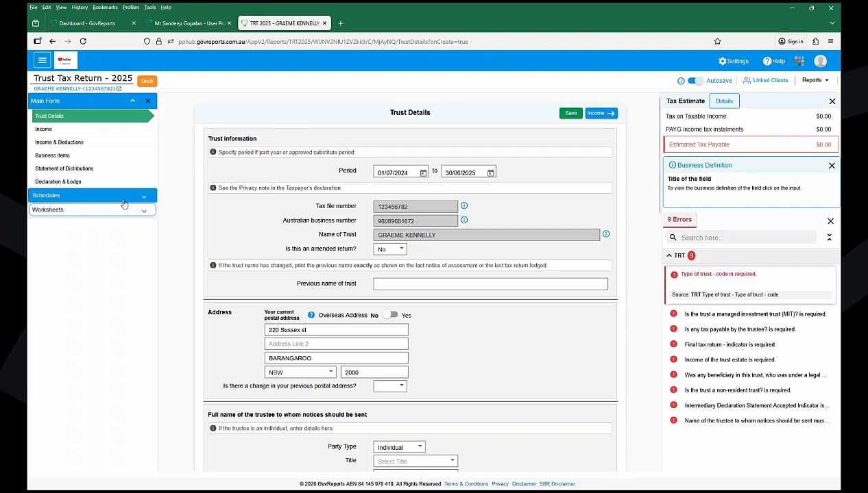
# - Open the Income page under Main Form and select label D non-primary gross payments
pyautogui.click(123, 203)
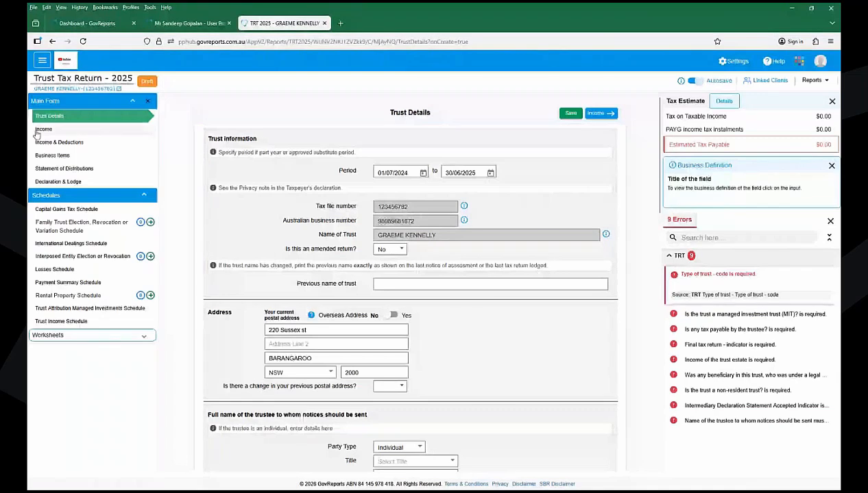
pyautogui.click(39, 131)
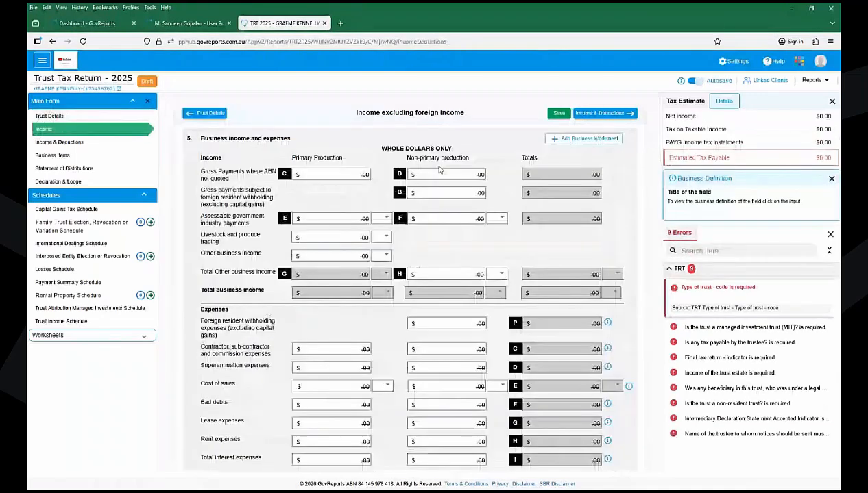
pyautogui.click(435, 174)
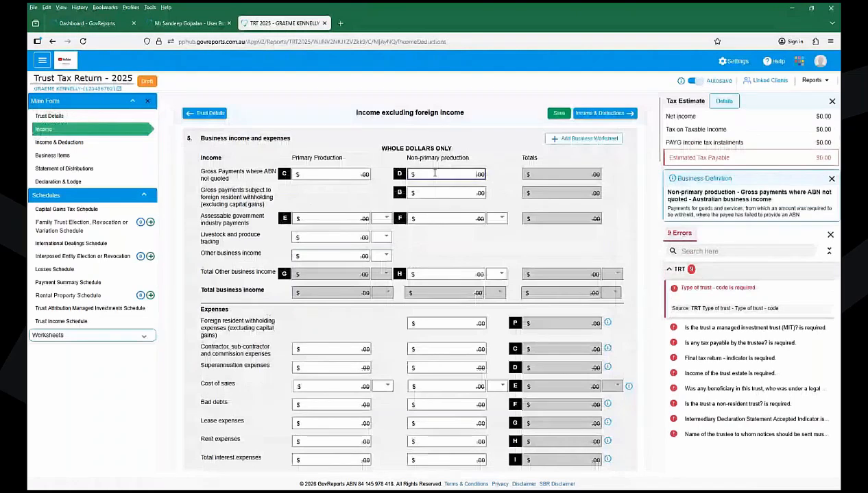
# - Enter $150,000 at label D and $23,000 all other expenses, then save the return
pyautogui.write('1500000.00')
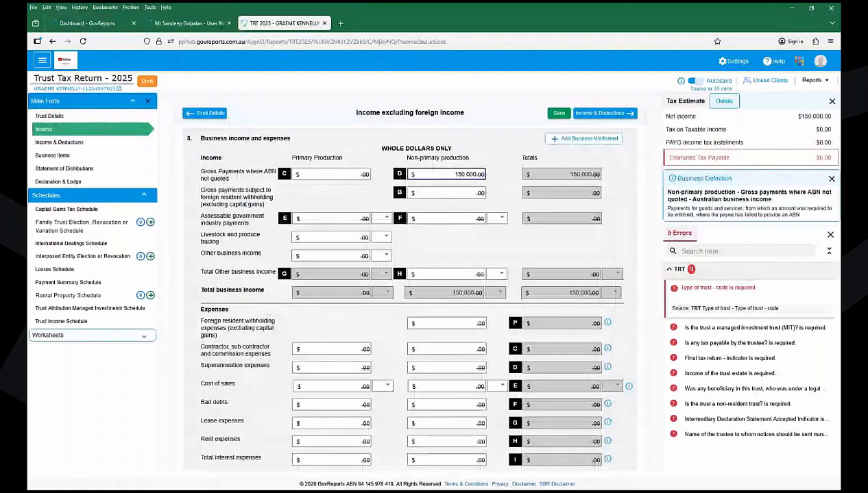
pyautogui.click(497, 255)
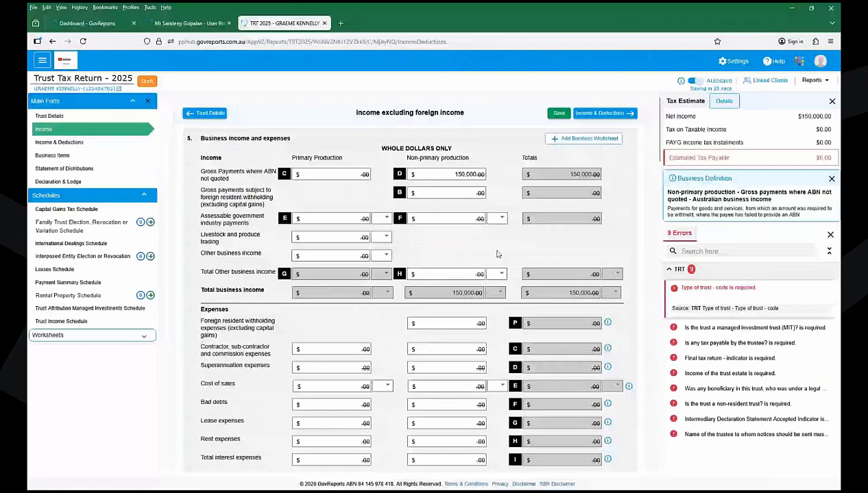
pyautogui.scroll(-3, 437, 379)
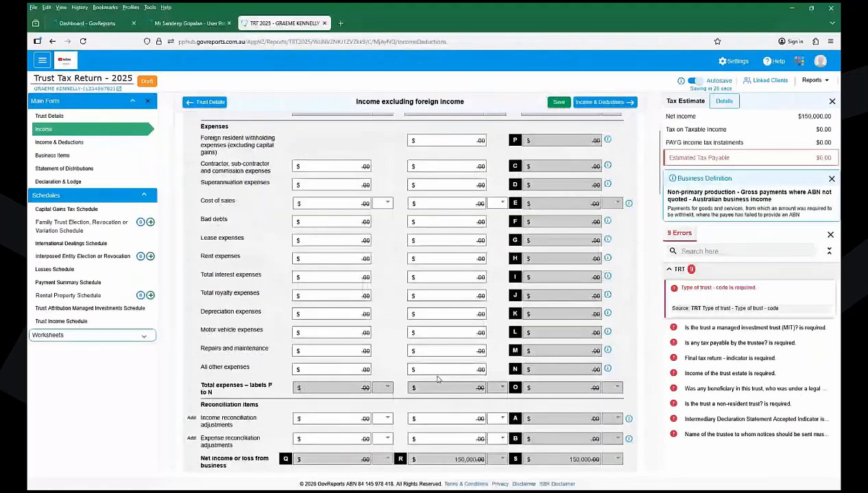
pyautogui.click(442, 370)
pyautogui.write('230000.00')
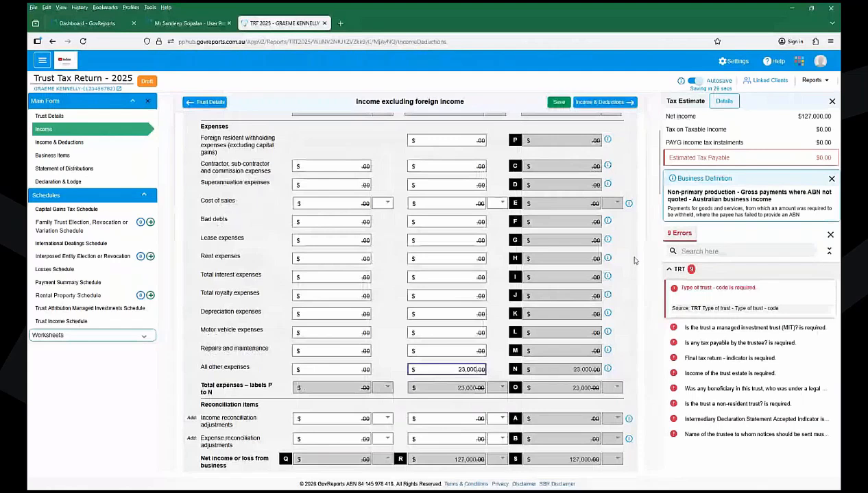
pyautogui.scroll(-1, 634, 260)
pyautogui.scroll(-10, 634, 260)
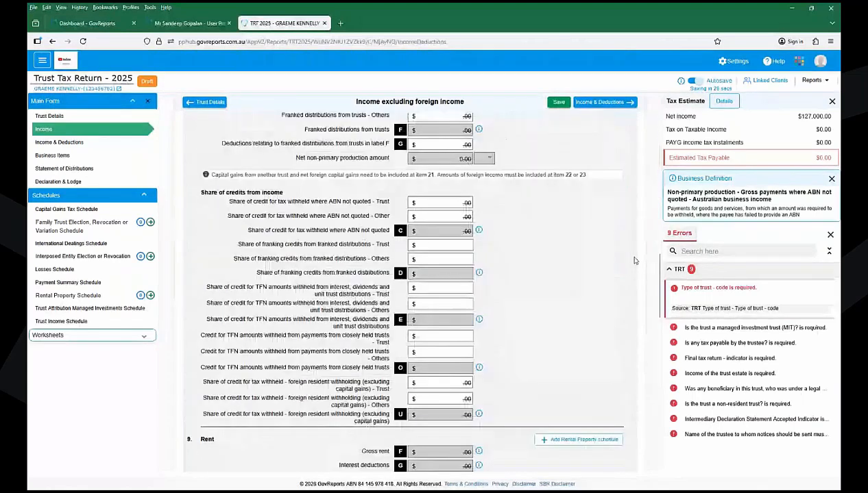
pyautogui.scroll(-5, 634, 261)
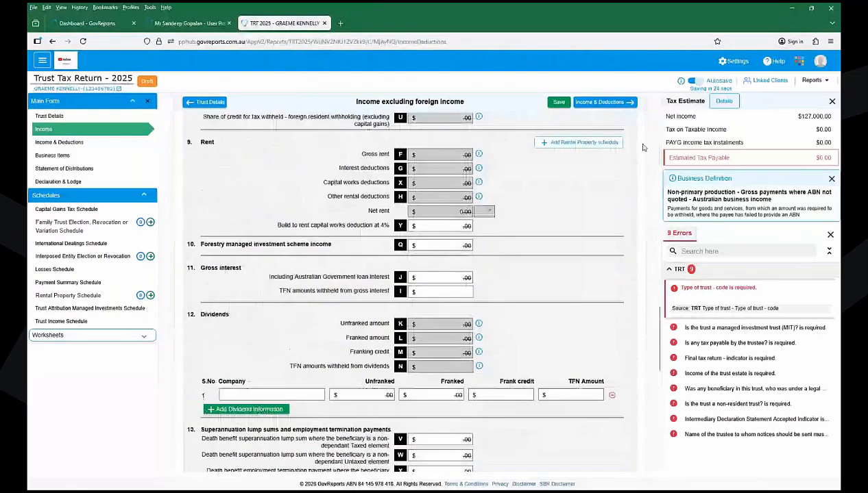
pyautogui.click(559, 102)
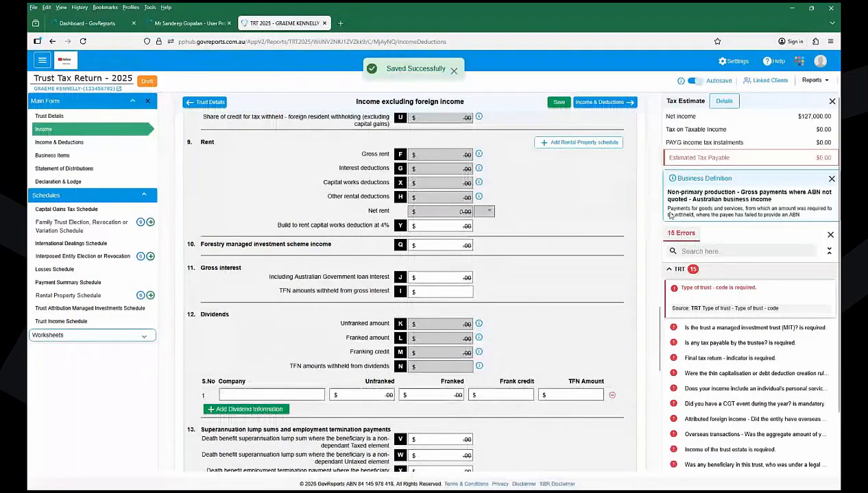
# - Set the trust type to I - Discretionary investment trust, charity No, and save
pyautogui.click(692, 288)
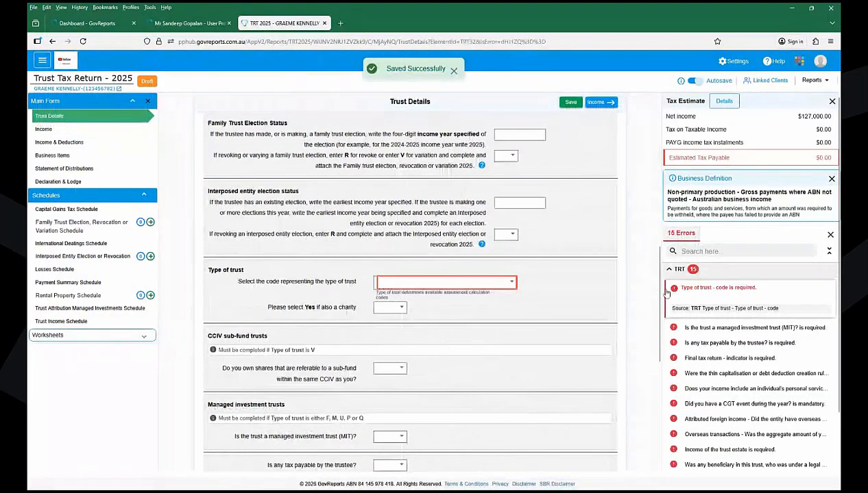
pyautogui.click(462, 286)
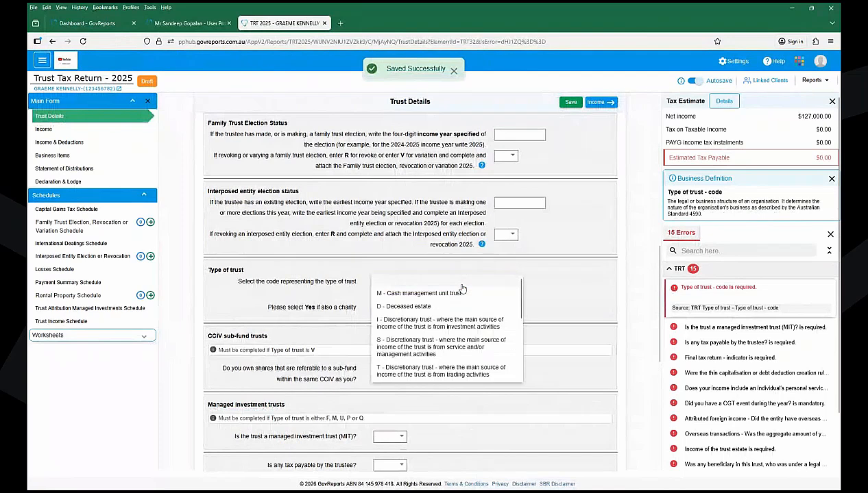
pyautogui.click(447, 325)
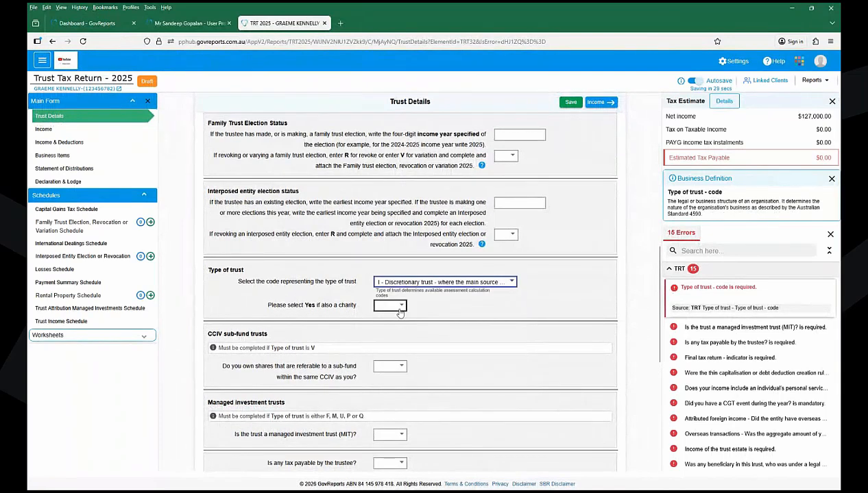
pyautogui.click(400, 310)
pyautogui.click(384, 328)
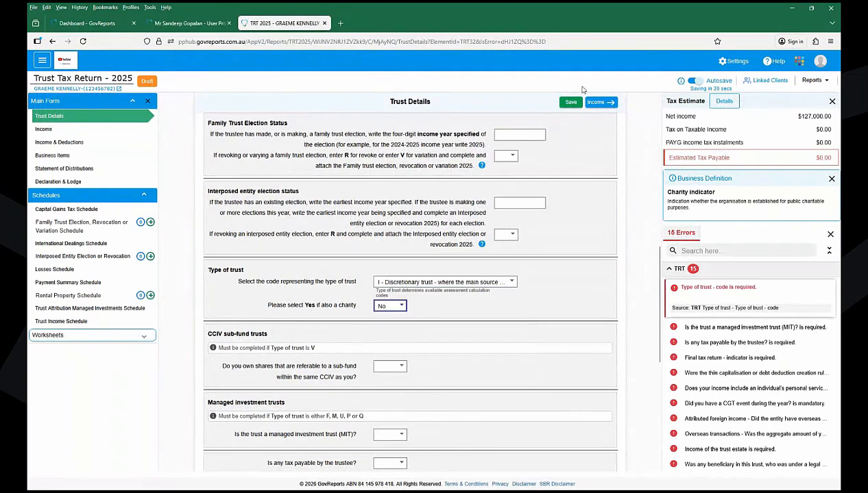
pyautogui.click(571, 102)
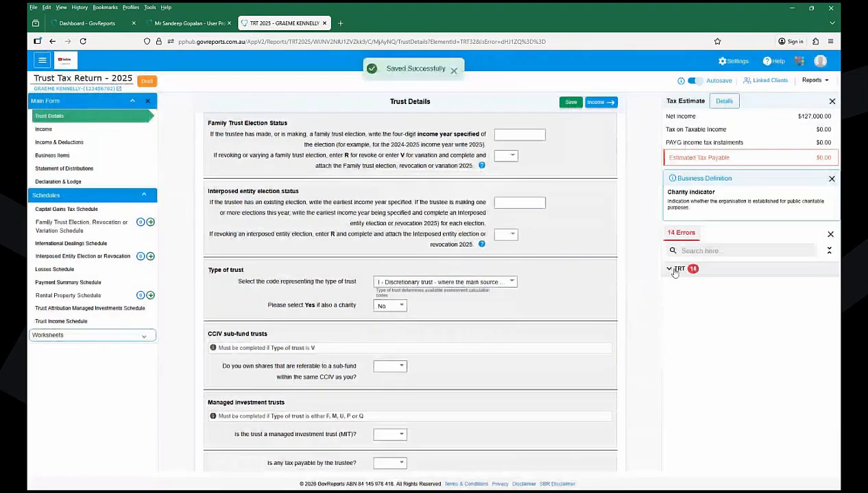
# - Answer No to managed investment trust and tax payable by trustee, then reach thin capitalisation
pyautogui.click(674, 270)
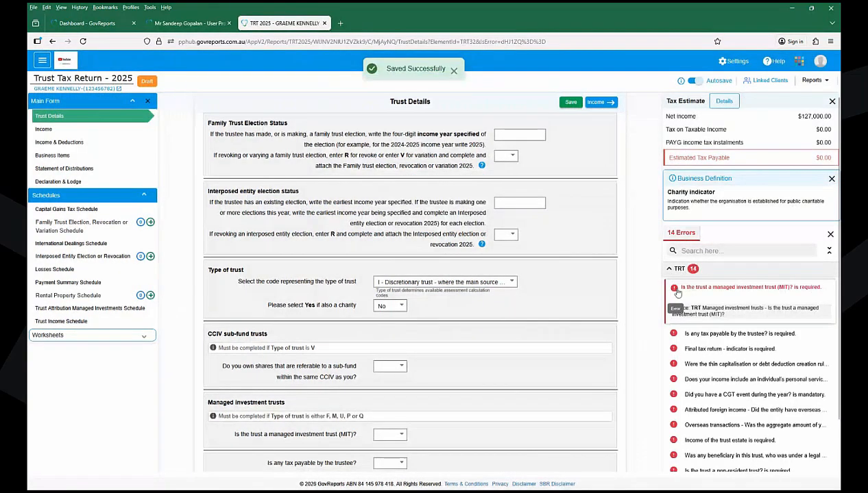
pyautogui.click(677, 292)
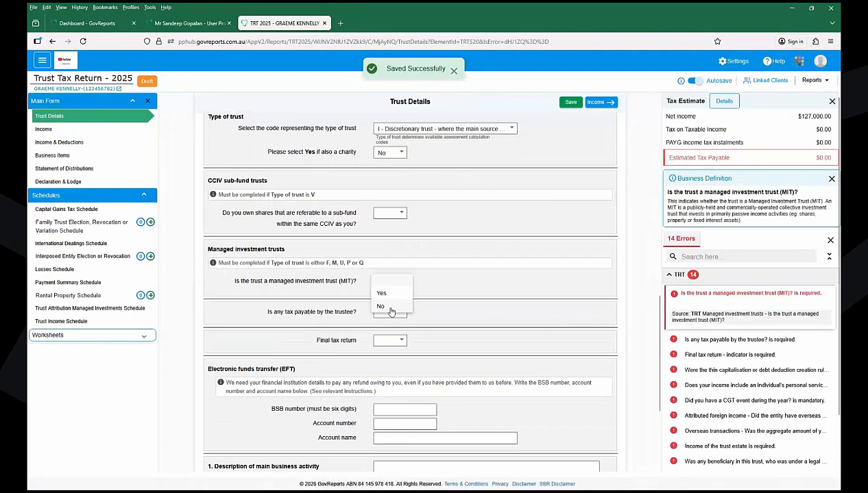
pyautogui.click(391, 310)
pyautogui.click(387, 338)
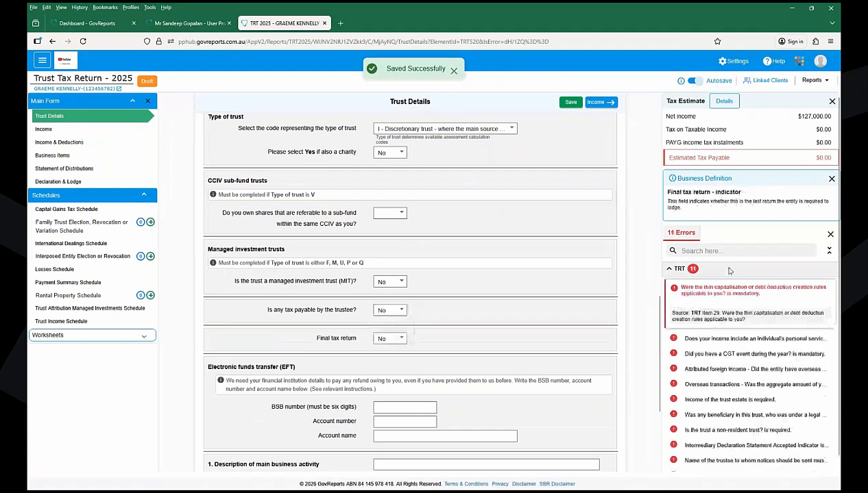
pyautogui.click(677, 291)
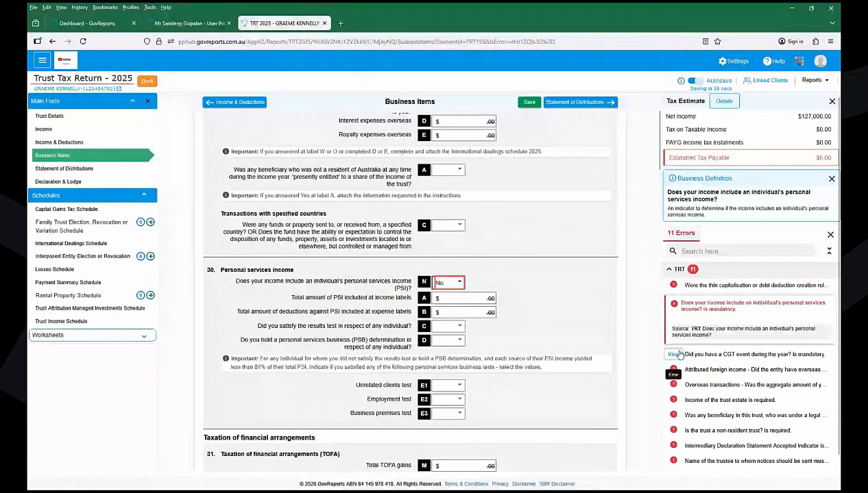
# - Answer No to the CGT event and attributed foreign income questions
pyautogui.click(674, 354)
pyautogui.click(415, 307)
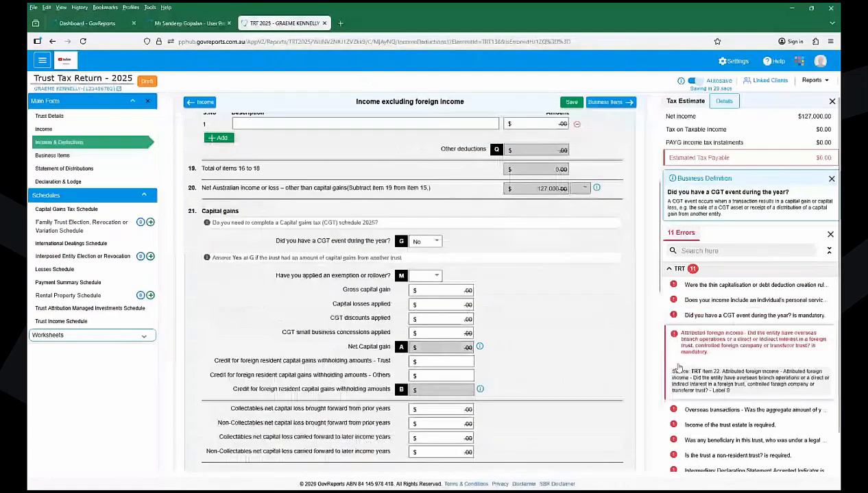
pyautogui.click(678, 368)
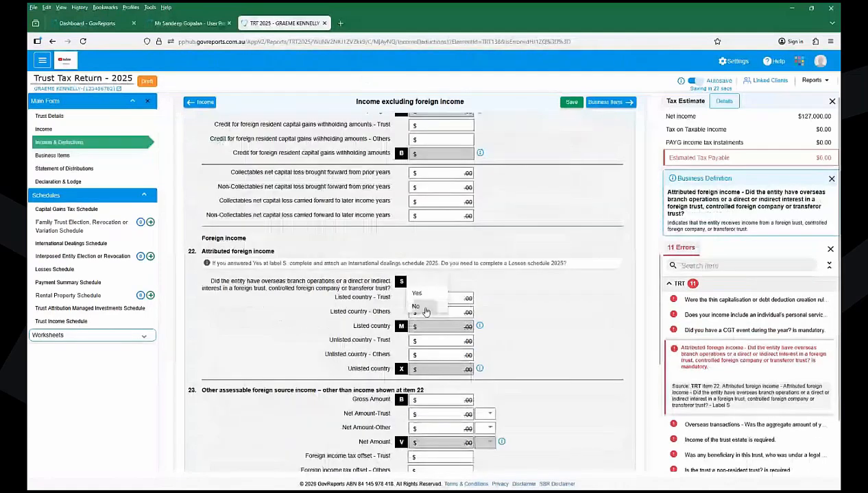
pyautogui.click(425, 309)
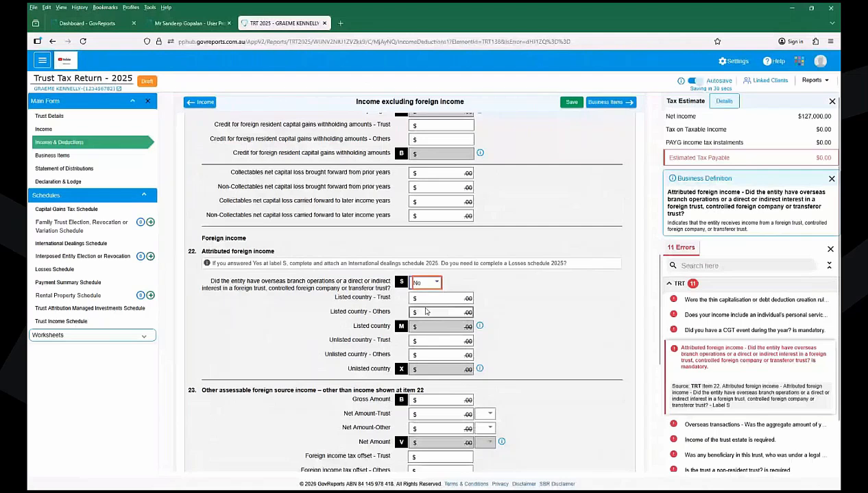
# - Answer No at item 29 labels W (overseas transactions) and C (funds to specified countries)
pyautogui.click(668, 425)
pyautogui.click(450, 163)
pyautogui.click(441, 193)
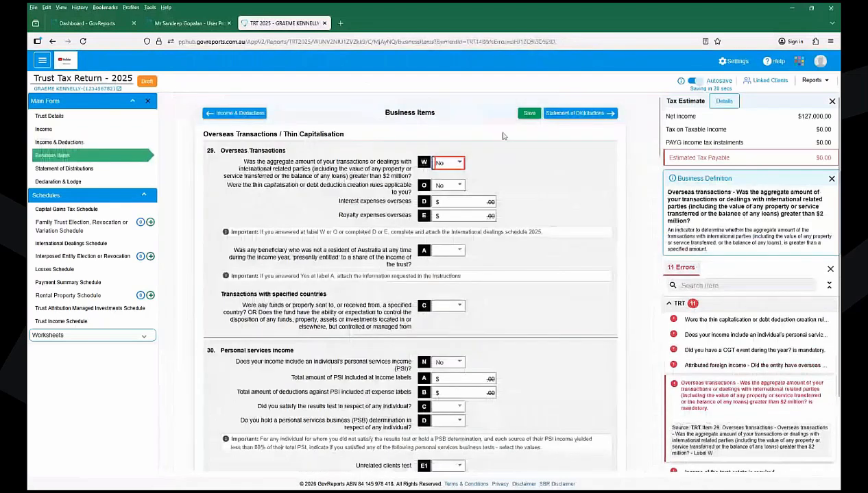
pyautogui.moveTo(676, 400)
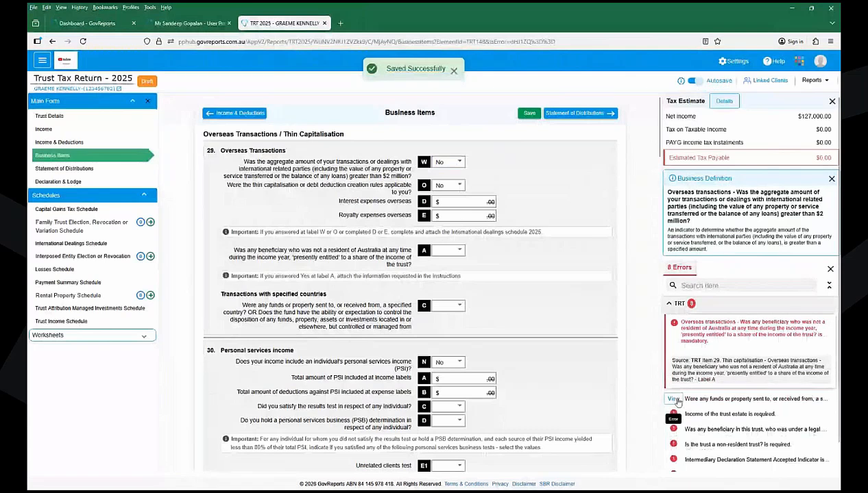
pyautogui.click(674, 399)
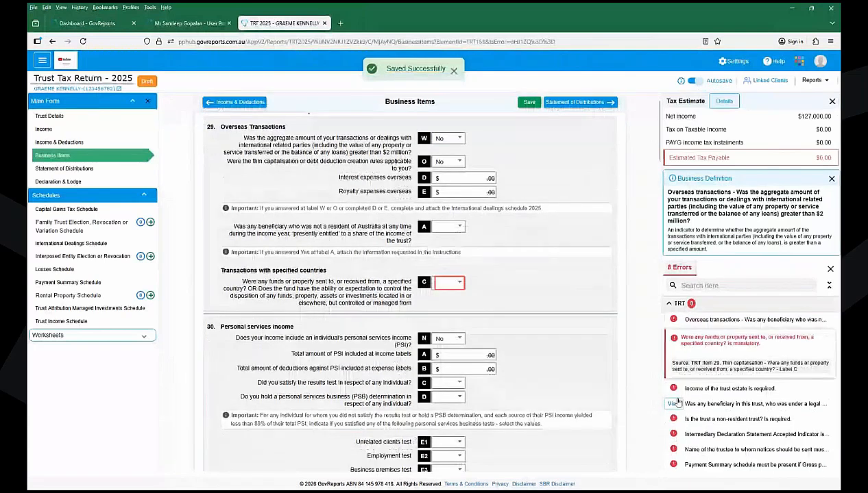
pyautogui.click(450, 282)
pyautogui.click(440, 312)
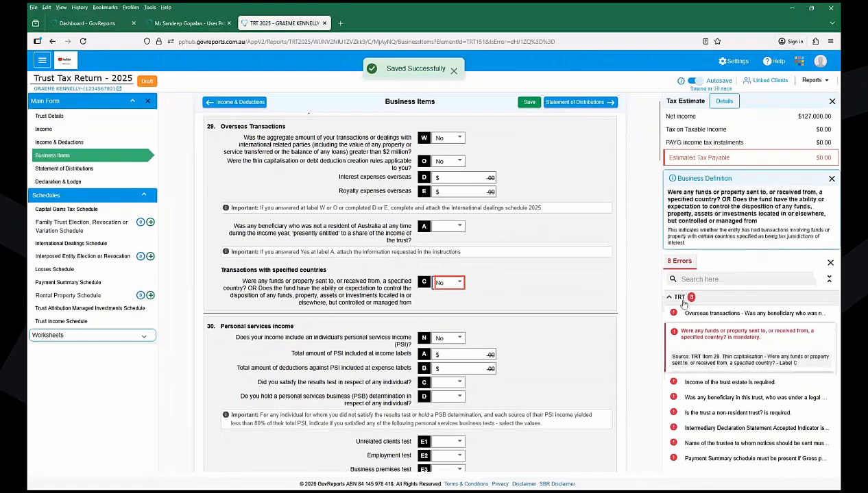
# - Answer No for non-resident beneficiaries at item 29 label A and save
pyautogui.click(675, 313)
pyautogui.click(449, 251)
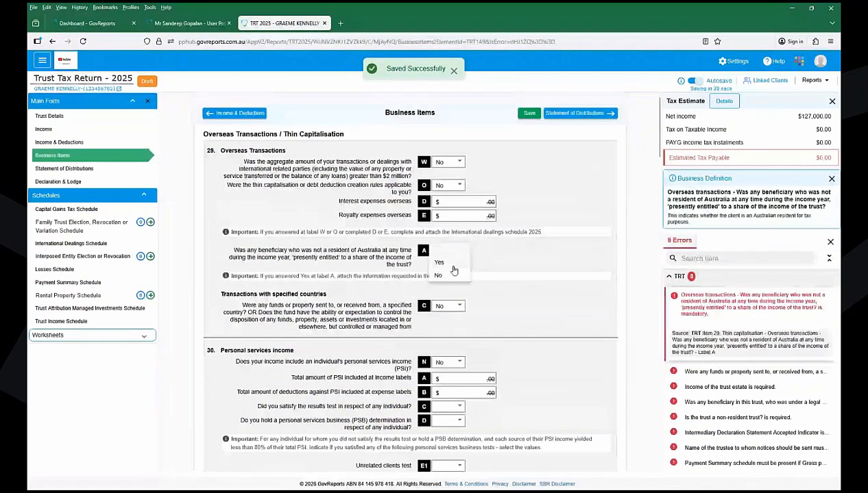
pyautogui.doubleClick(451, 275)
pyautogui.click(529, 115)
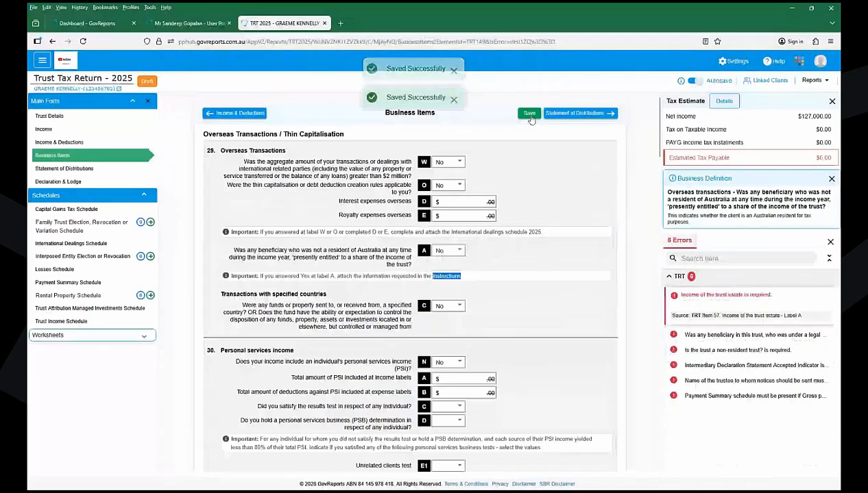
pyautogui.click(726, 296)
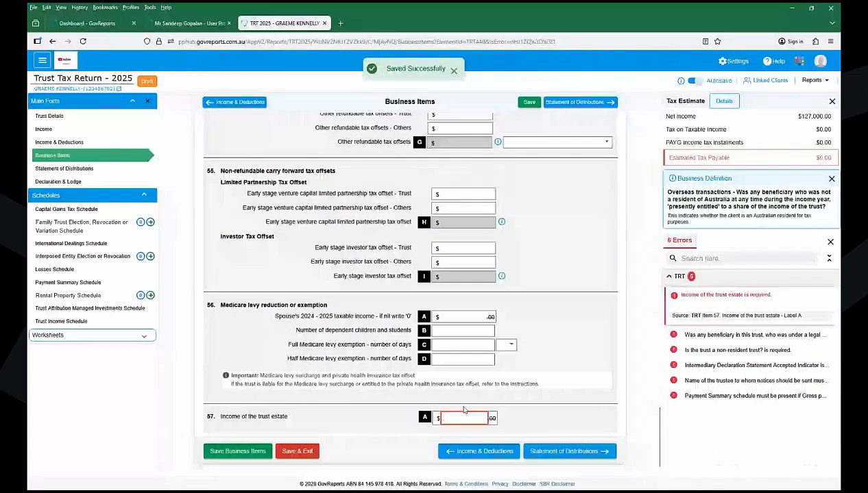
# - Enter 127,000 as item 57 income of the trust estate and mark the trust Resident
pyautogui.click(464, 417)
pyautogui.write('127000')
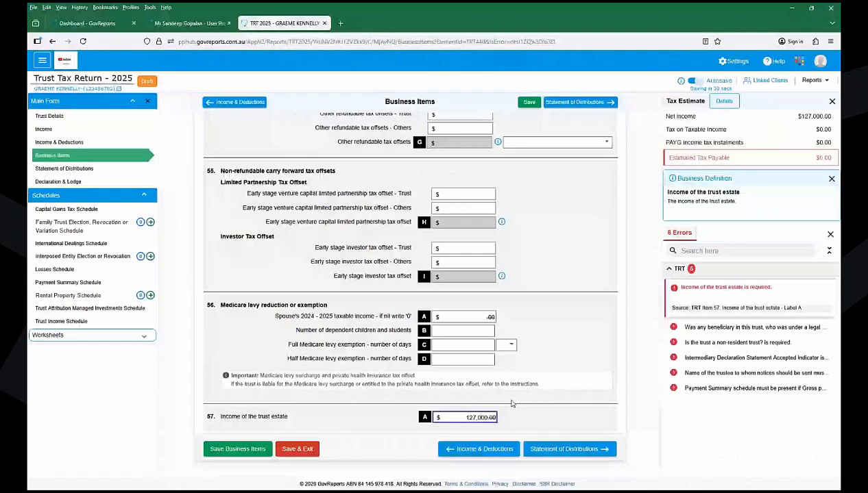
pyautogui.click(573, 375)
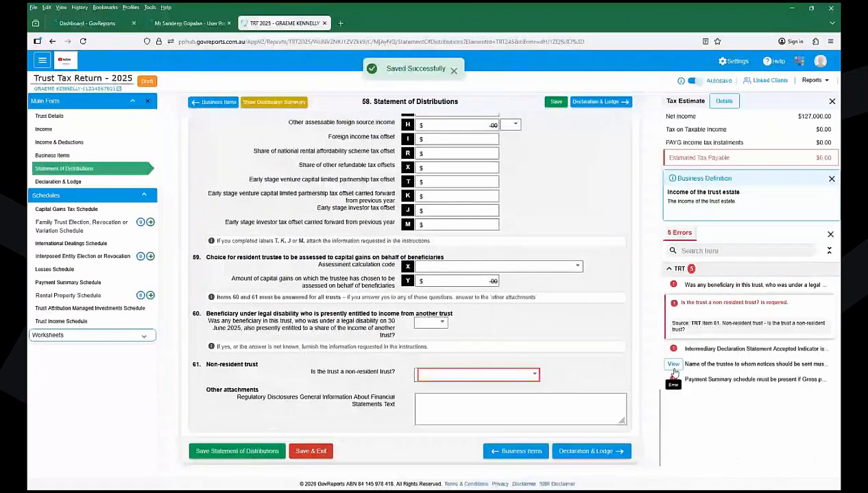
pyautogui.click(477, 374)
pyautogui.click(452, 395)
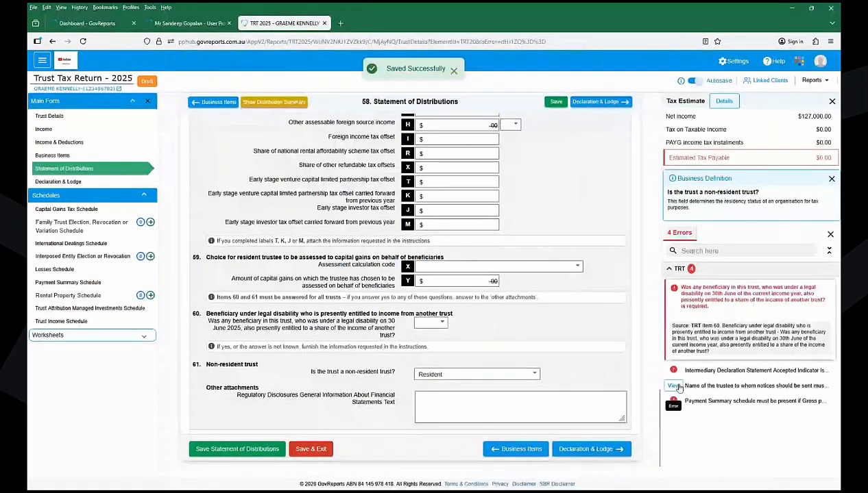
# - Enter the trustee's family name and given name for notices and save
pyautogui.click(790, 436)
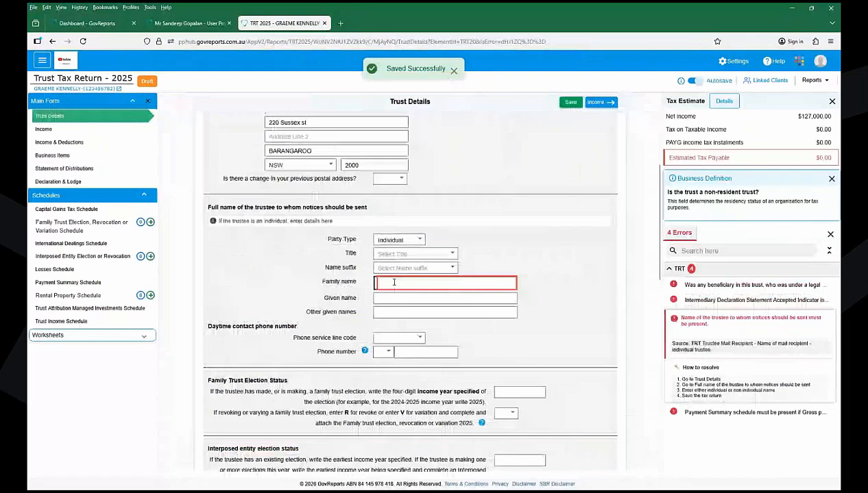
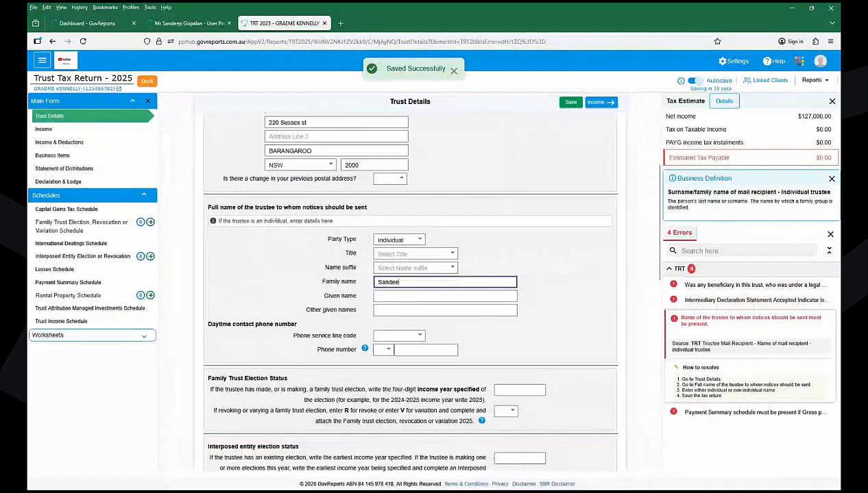
pyautogui.press('Tab')
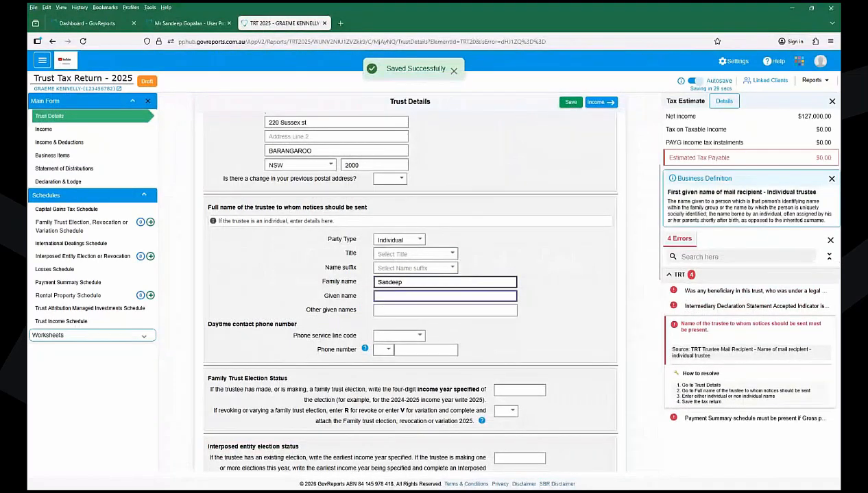
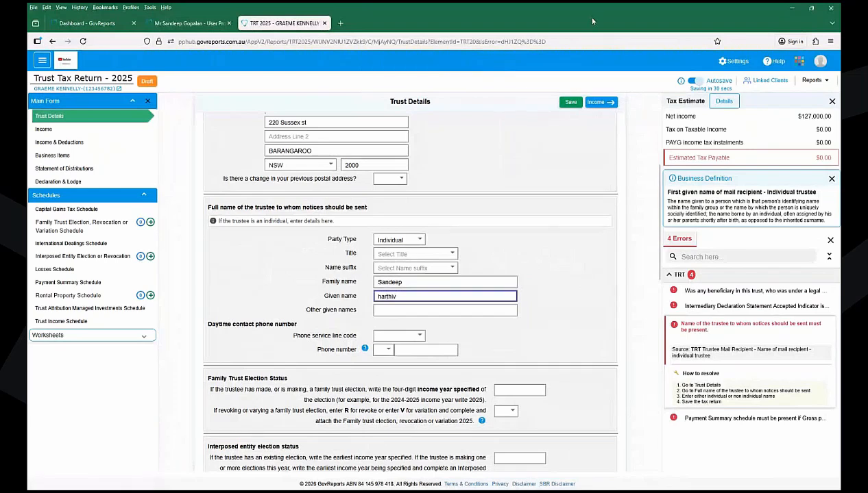
pyautogui.click(568, 102)
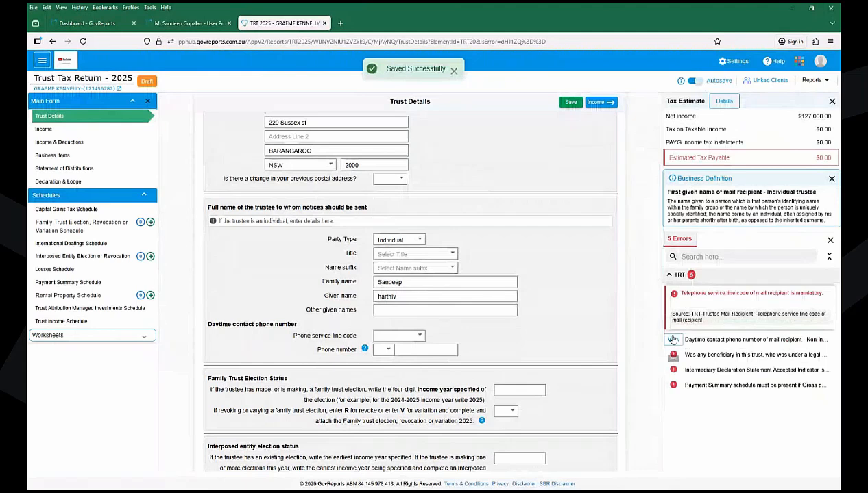
# - Enter the trustee's daytime contact phone with area code 02 and the phone number
pyautogui.click(673, 340)
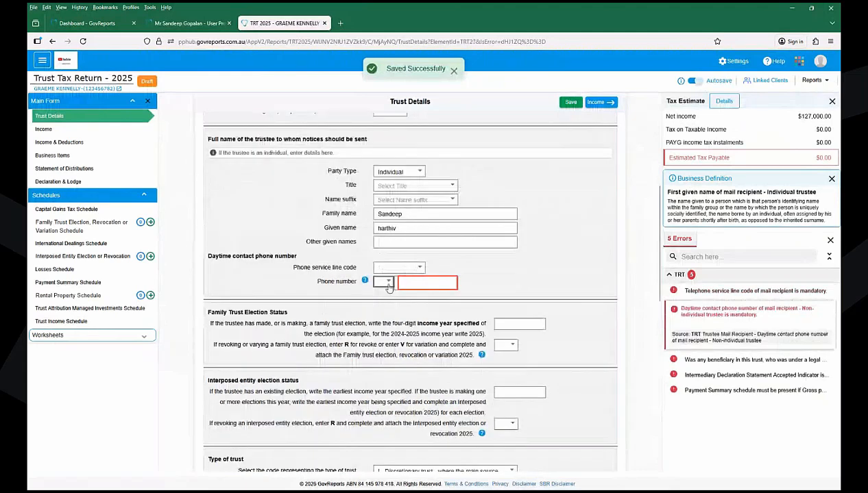
pyautogui.press('Tab')
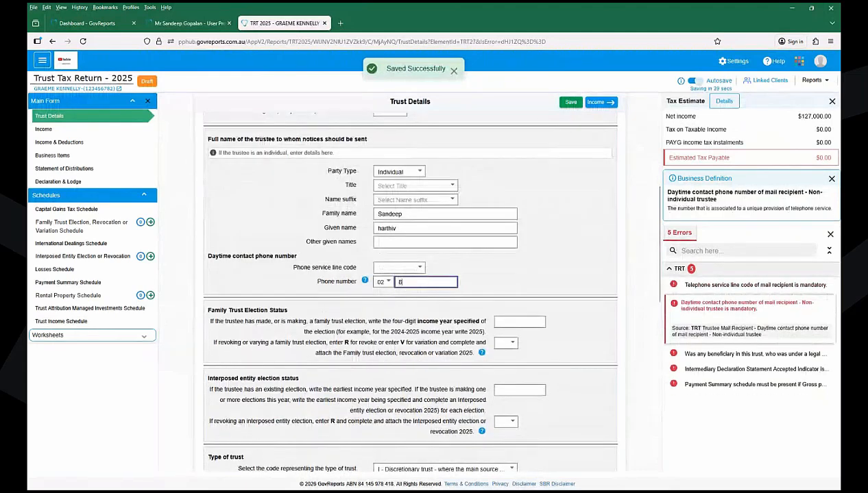
# - Save the phone details and enter 0 for primary-production gross payments without ABN at label C
pyautogui.click(569, 102)
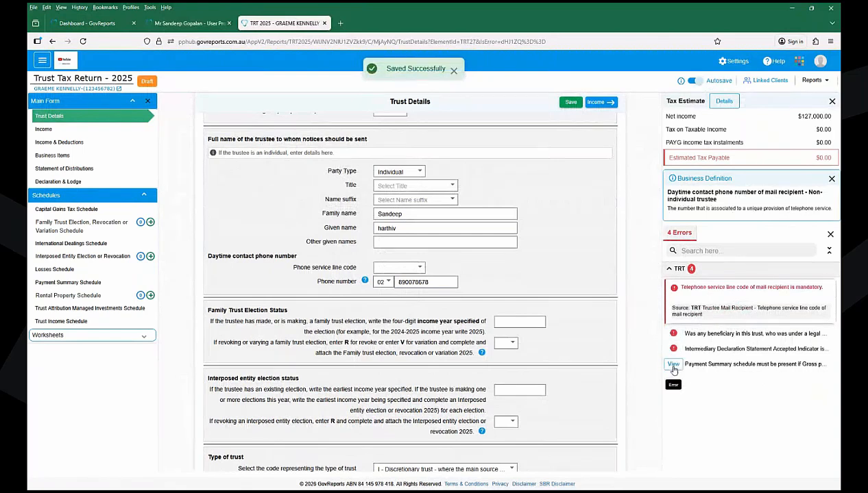
pyautogui.click(673, 364)
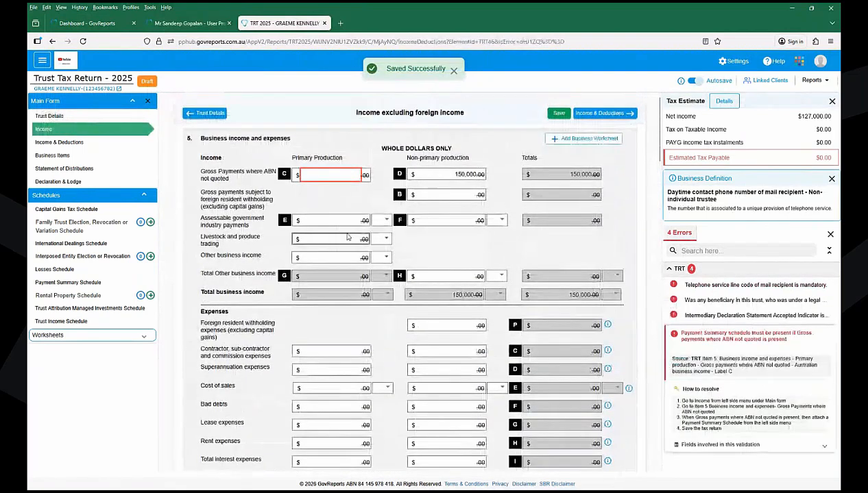
pyautogui.click(333, 174)
pyautogui.write('0')
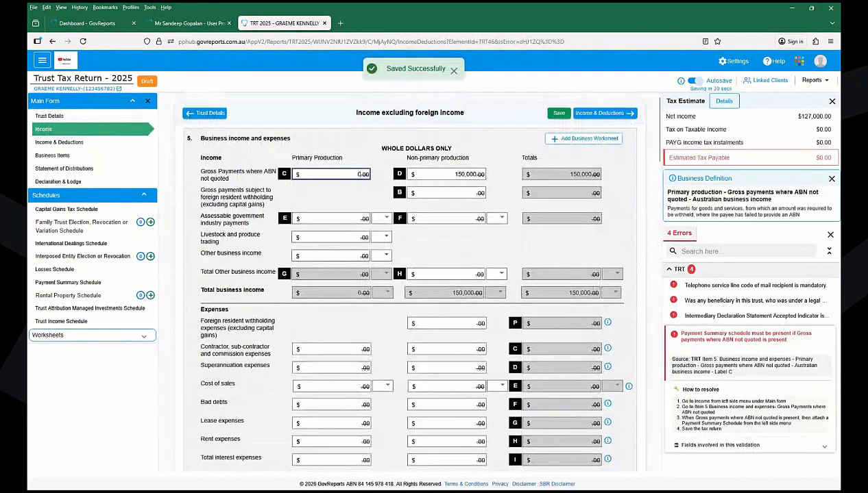
pyautogui.click(558, 112)
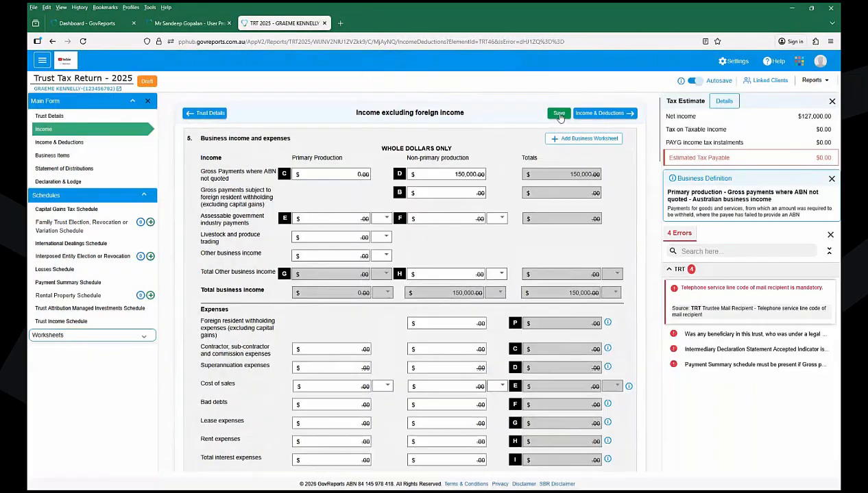
# - Set the phone service line code to Landline, save, and open the Statement of Distributions
pyautogui.click(672, 293)
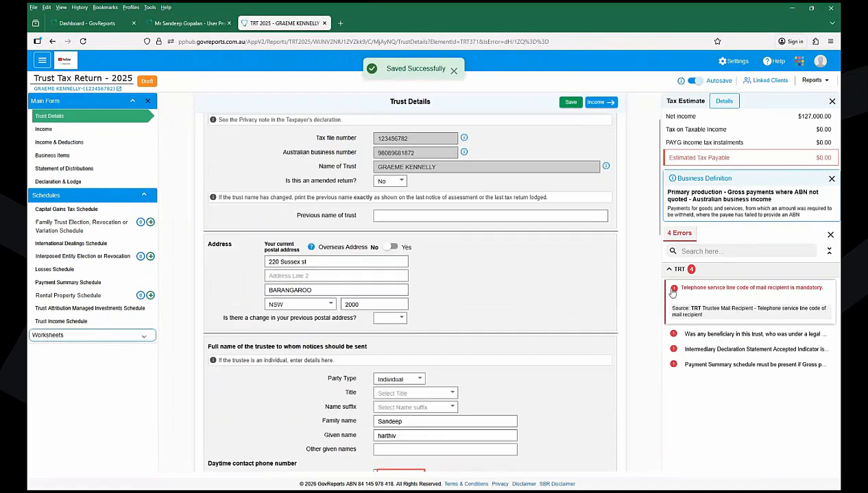
pyautogui.click(396, 284)
pyautogui.click(394, 295)
pyautogui.click(571, 103)
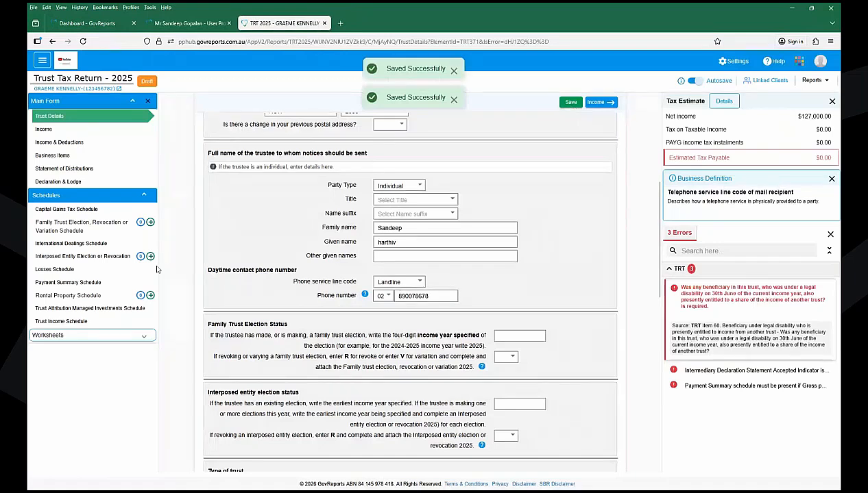
pyautogui.click(63, 169)
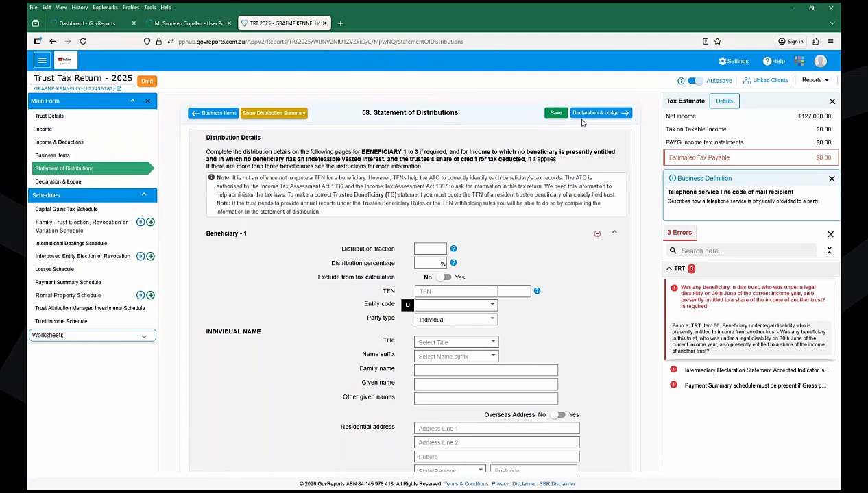
# - Check Linked Clients, then fill Beneficiary 1's TFN and name from the linked client suggestion
pyautogui.click(767, 80)
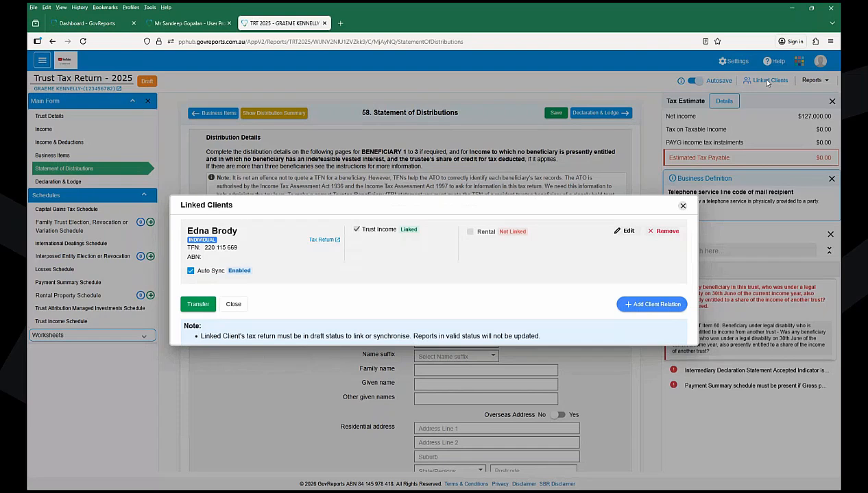
pyautogui.click(682, 206)
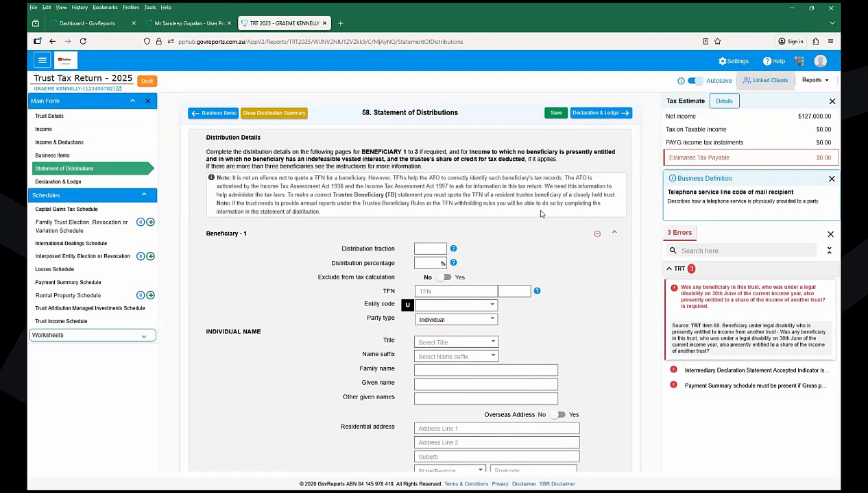
pyautogui.click(420, 263)
pyautogui.click(426, 292)
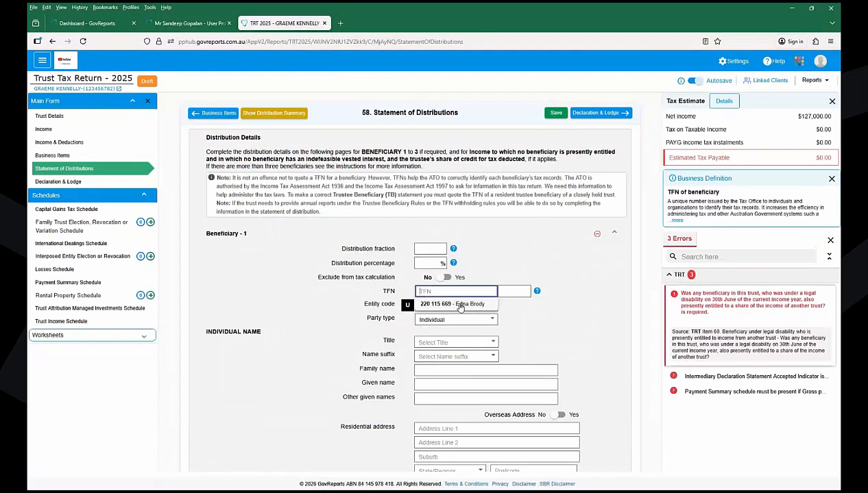
pyautogui.click(460, 304)
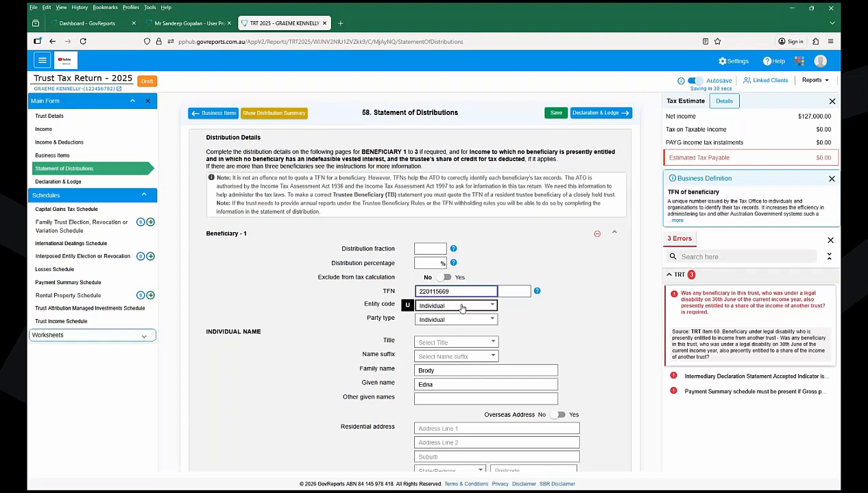
# - Give Beneficiary 1 a 90% distribution percentage and save the trust return
pyautogui.scroll(-3, 461, 309)
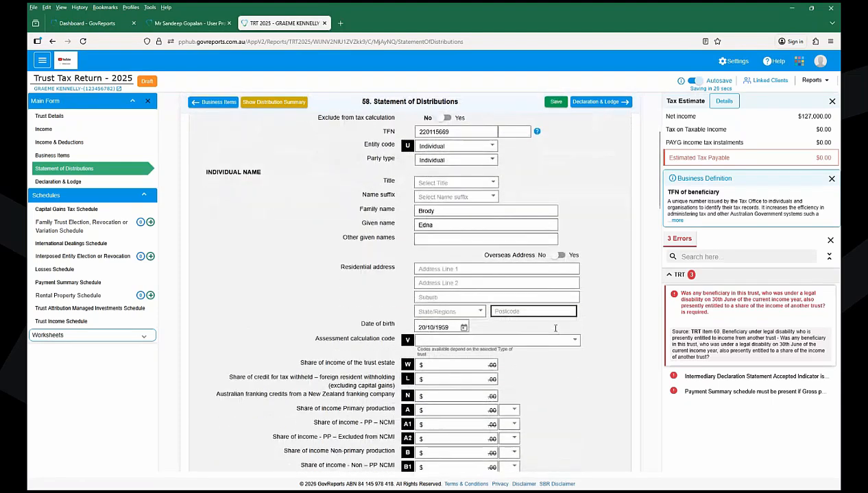
pyautogui.scroll(-1, 561, 372)
pyautogui.scroll(-5, 561, 372)
pyautogui.scroll(12, 561, 373)
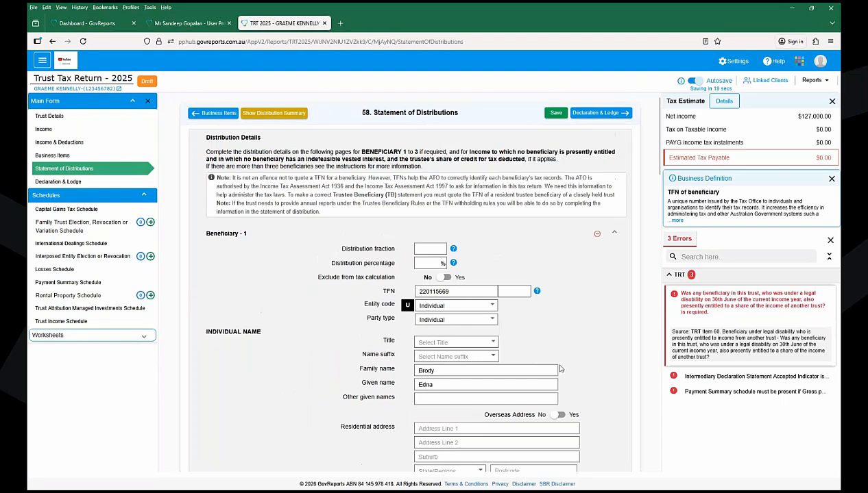
pyautogui.tripleClick(351, 252)
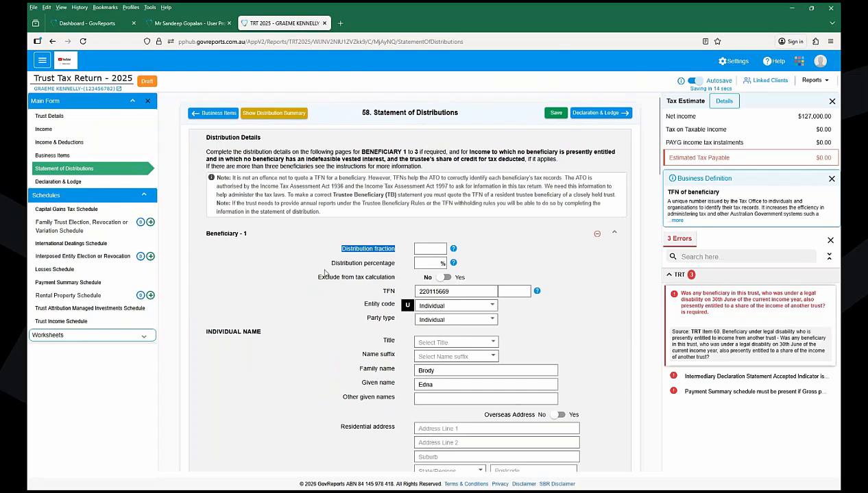
pyautogui.click(426, 265)
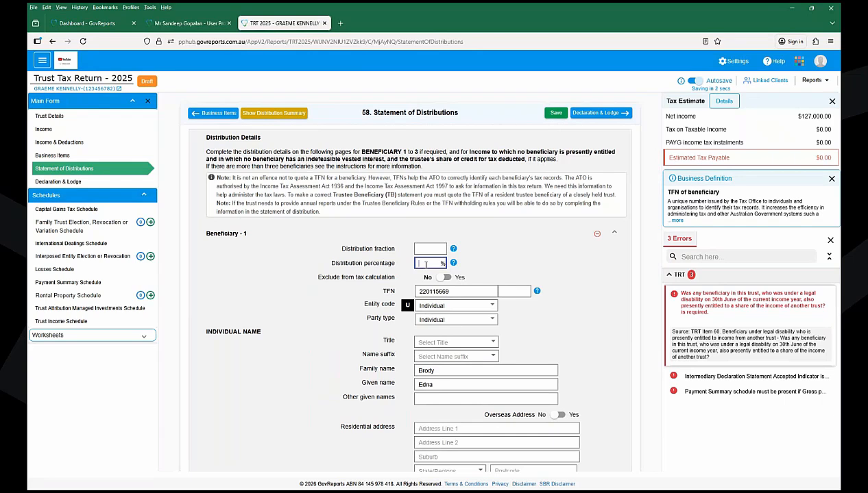
pyautogui.write('90')
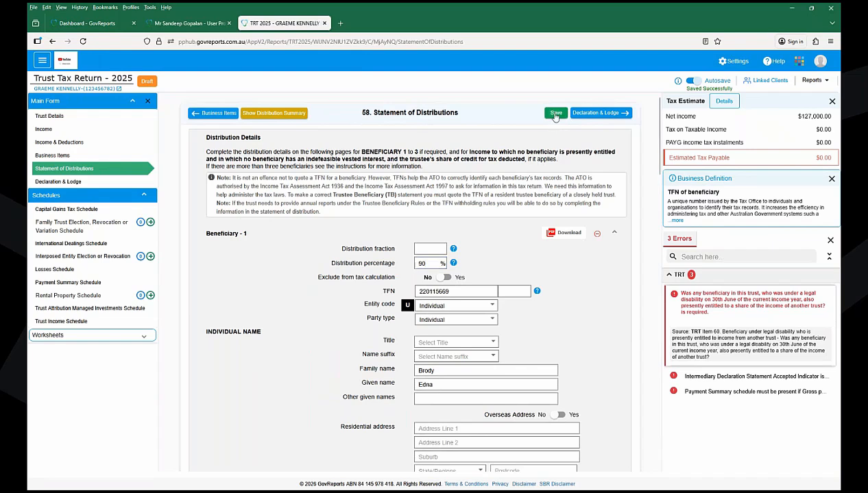
pyautogui.click(555, 113)
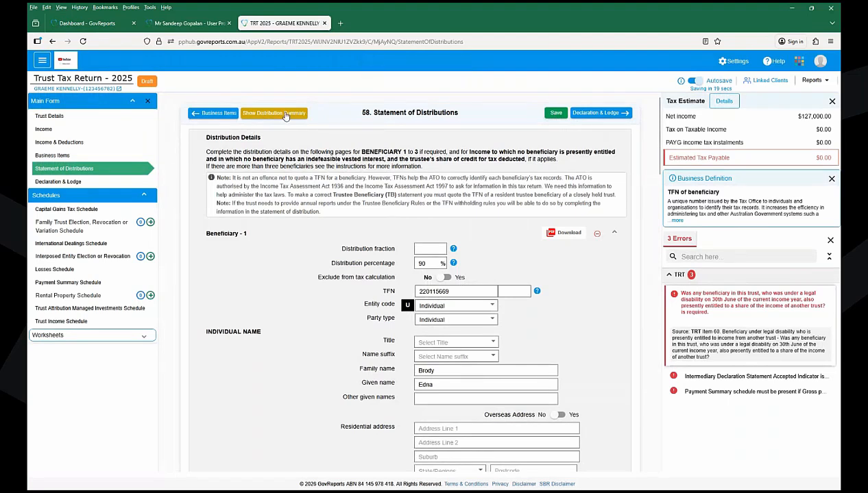
# - Show the distribution summary, review the $12,700.00 Balance row, and collapse Beneficiary 1
pyautogui.click(286, 116)
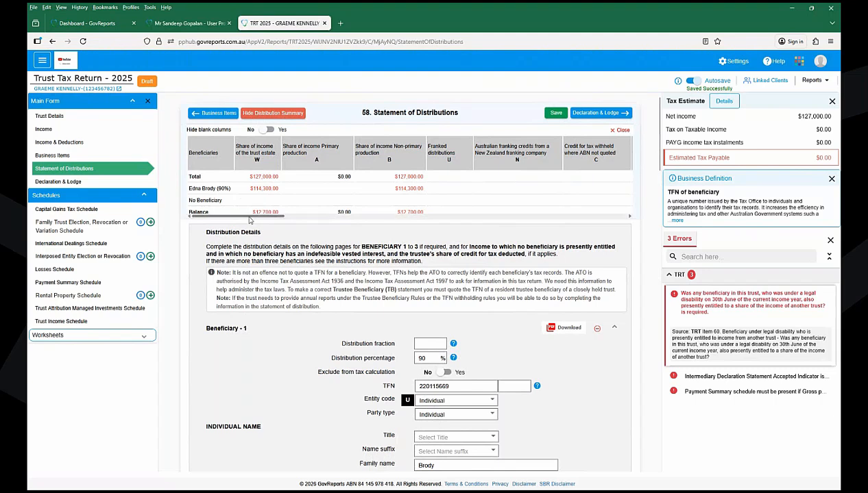
pyautogui.moveTo(273, 212); pyautogui.dragTo(420, 212)
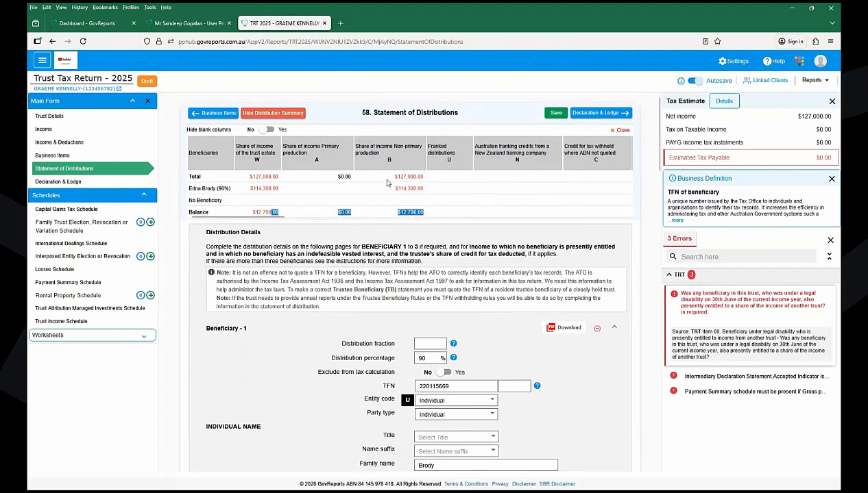
pyautogui.click(382, 214)
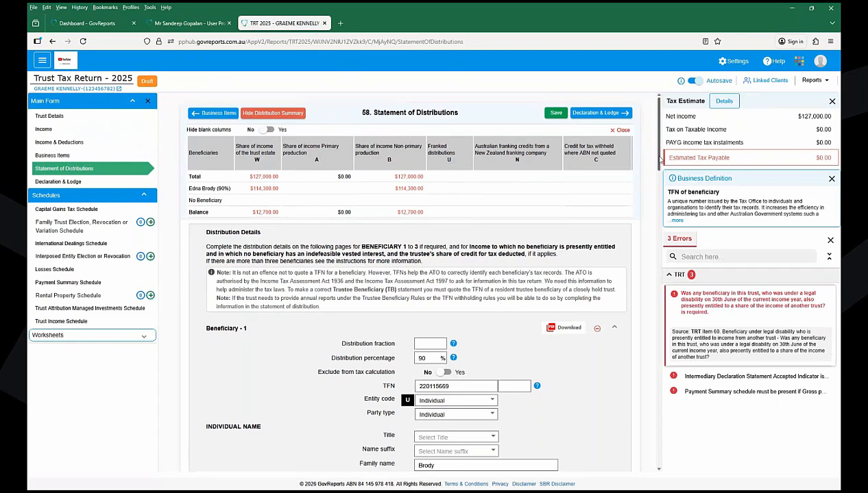
pyautogui.click(614, 329)
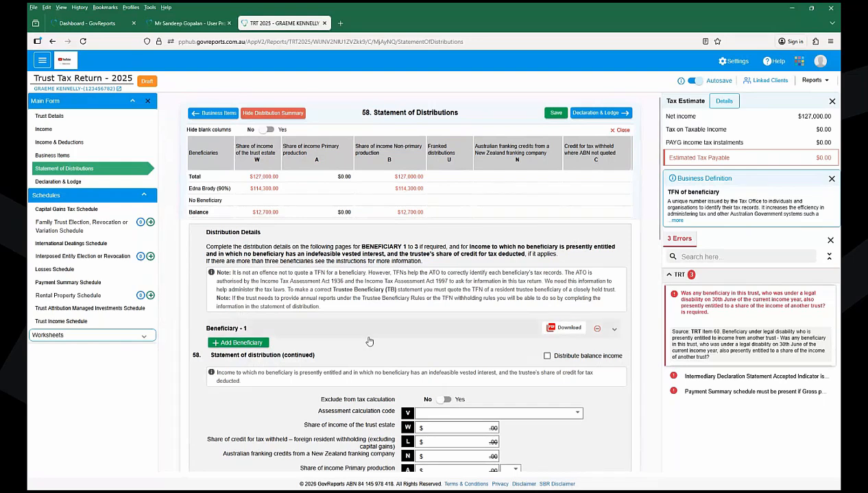
# - Add Beneficiary 2 with the beneficiary's TFN, entity code Individual and a 10% distribution
pyautogui.click(238, 343)
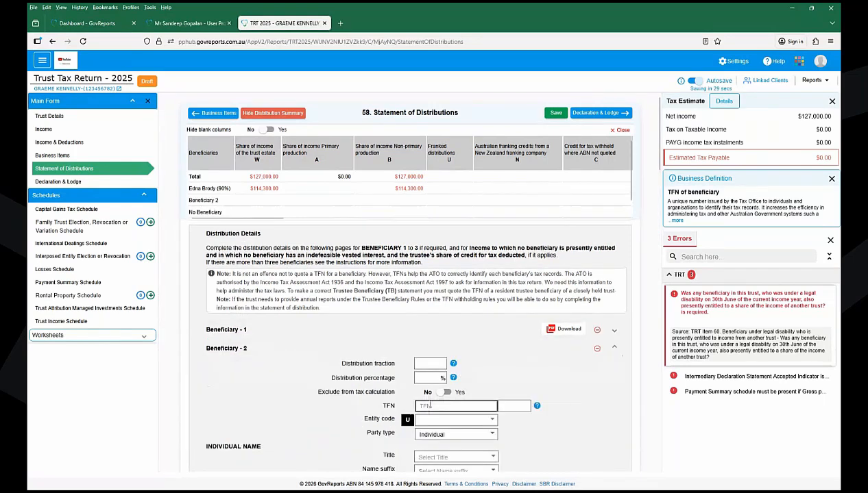
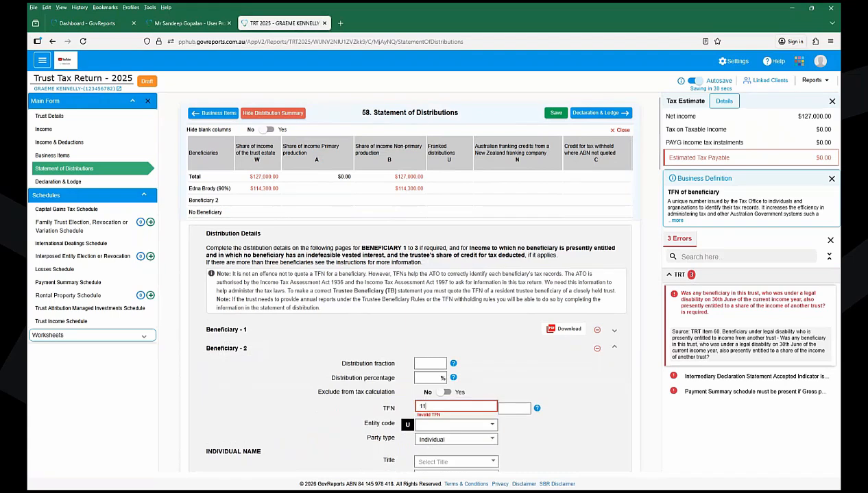
pyautogui.press('Tab')
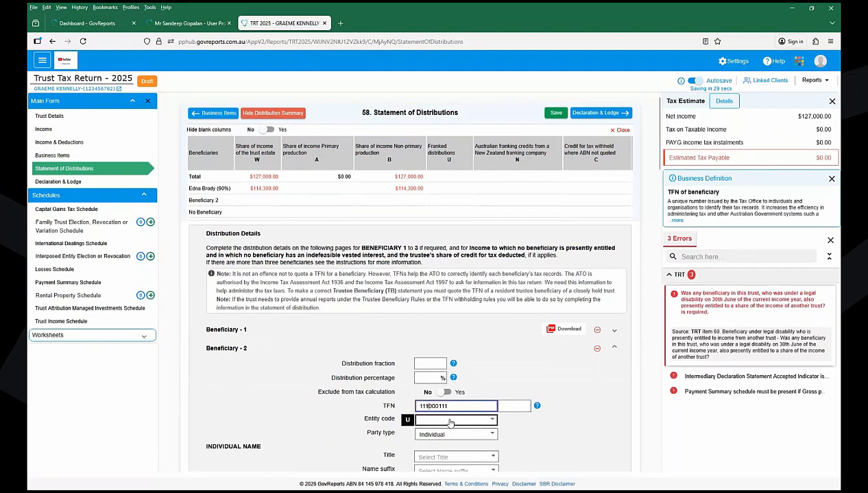
pyautogui.click(452, 424)
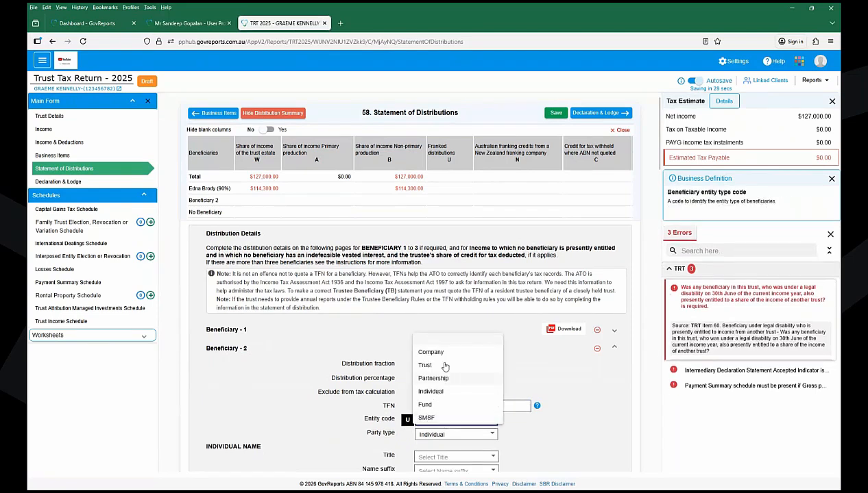
pyautogui.click(431, 392)
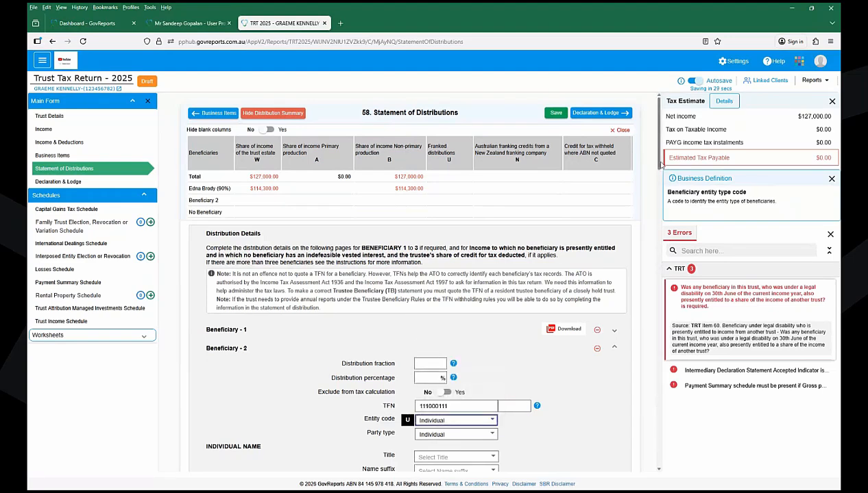
pyautogui.scroll(-1, 660, 175)
pyautogui.scroll(-2, 660, 175)
pyautogui.click(421, 272)
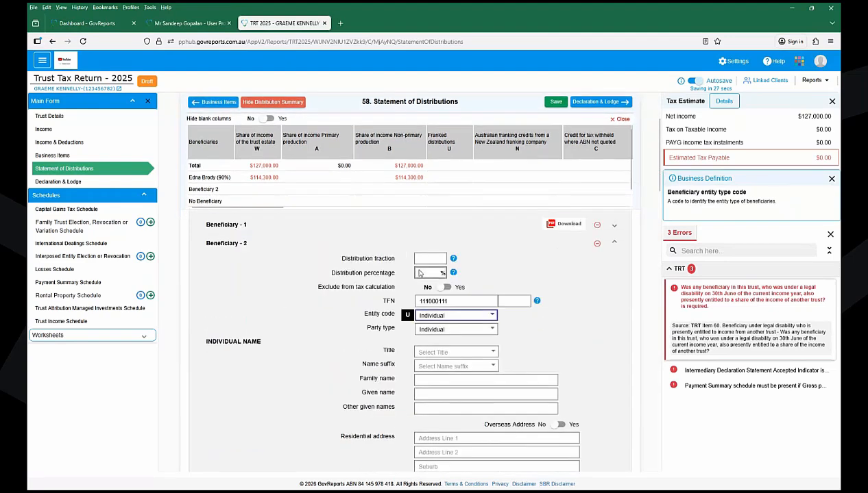
pyautogui.write('10')
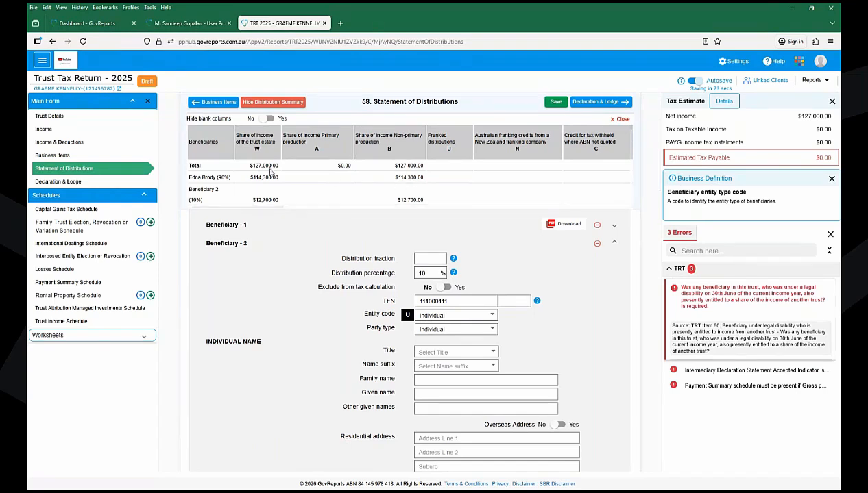
# - Hide blank summary columns, save the trust return, and bring up Linked Clients
pyautogui.click(268, 120)
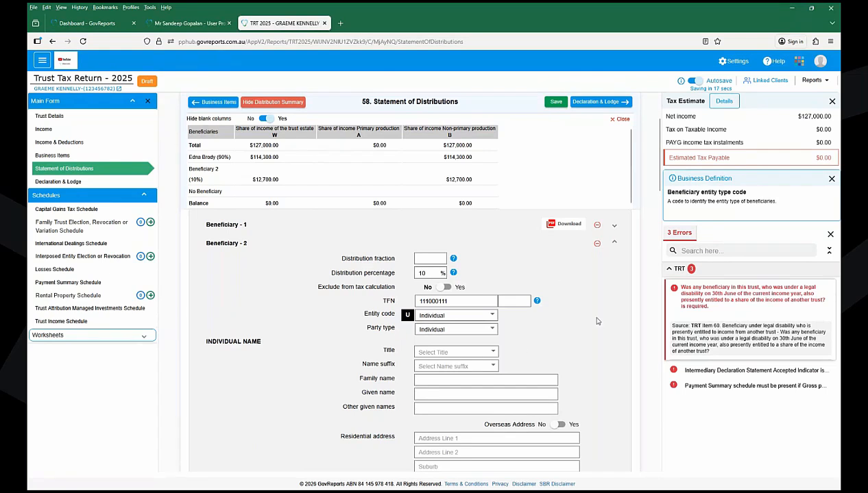
pyautogui.scroll(-3, 648, 206)
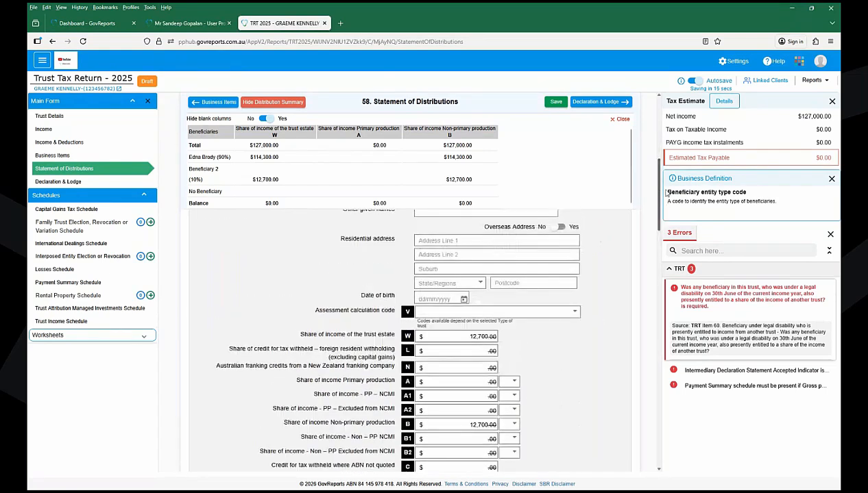
pyautogui.moveTo(667, 182); pyautogui.dragTo(667, 207)
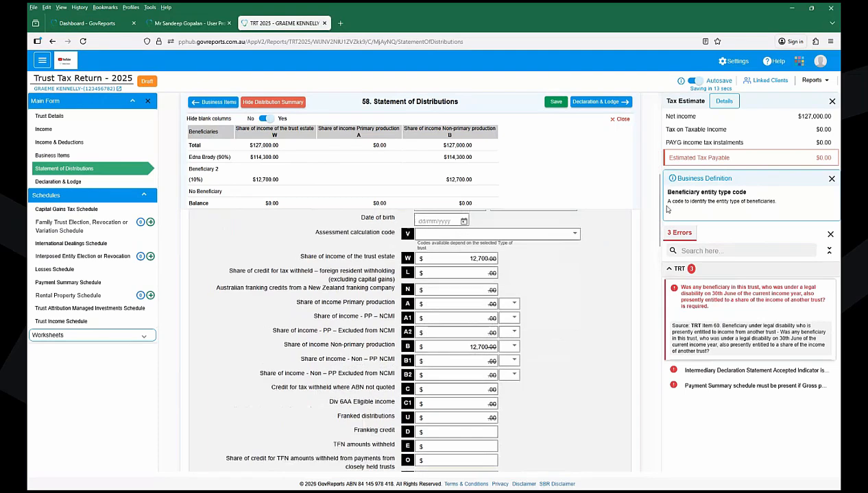
pyautogui.click(550, 104)
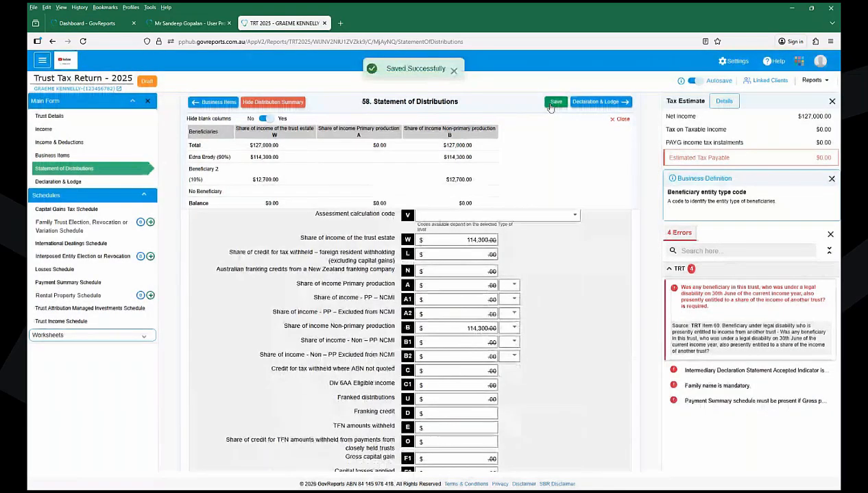
pyautogui.click(767, 82)
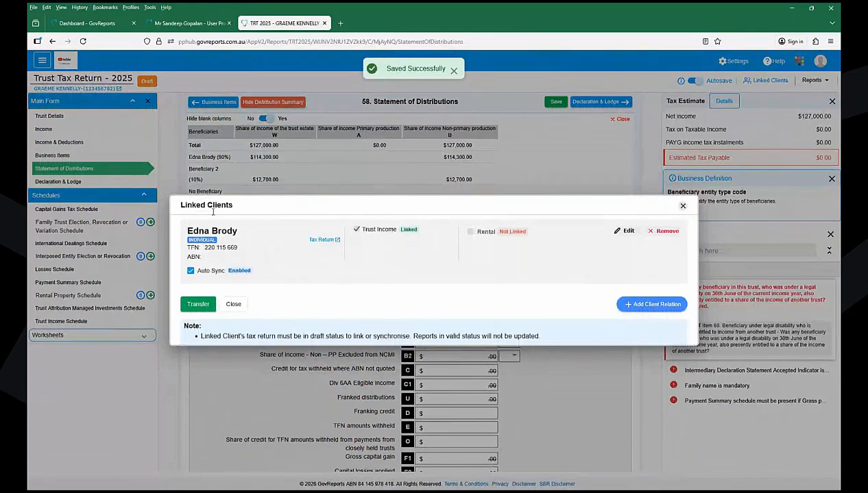
# - Open the linked individual return's Business, Partner or Trust Income schedule and check the Trusts section's $114,300
pyautogui.click(338, 242)
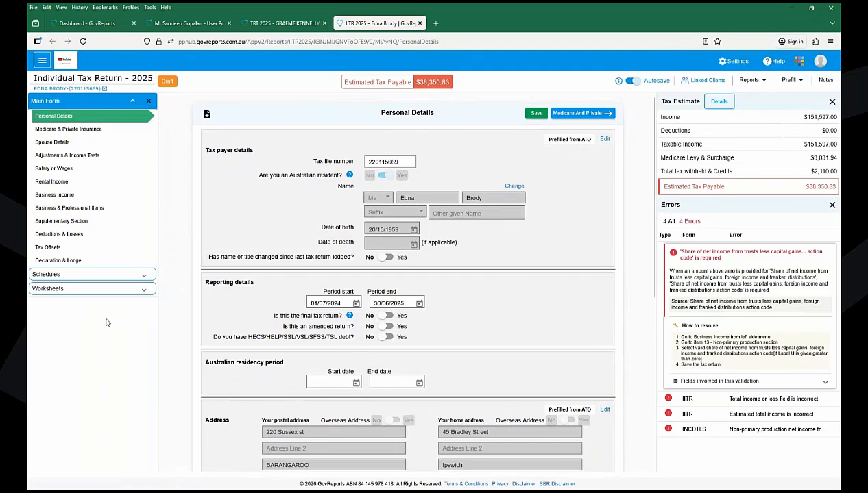
pyautogui.click(75, 278)
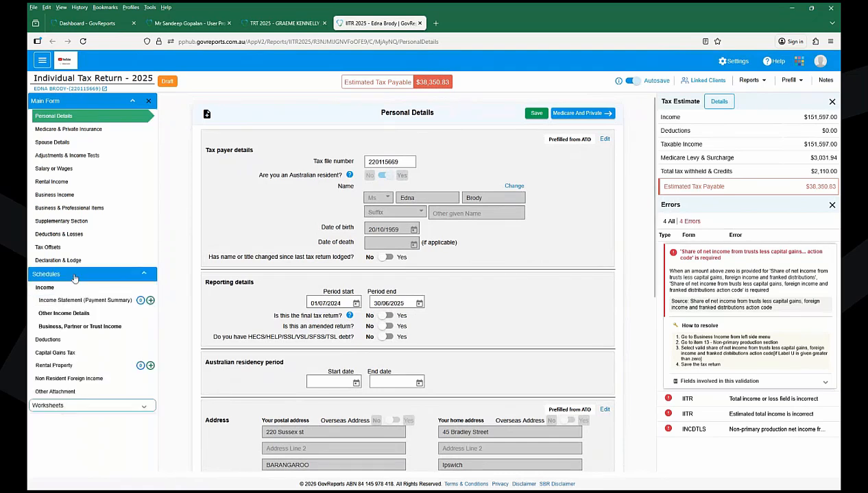
pyautogui.click(96, 328)
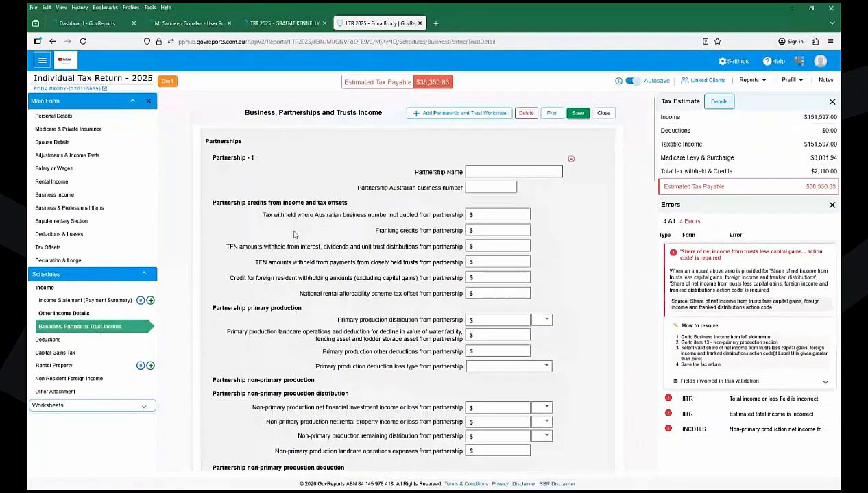
pyautogui.scroll(-1, 634, 182)
pyautogui.scroll(-5, 634, 182)
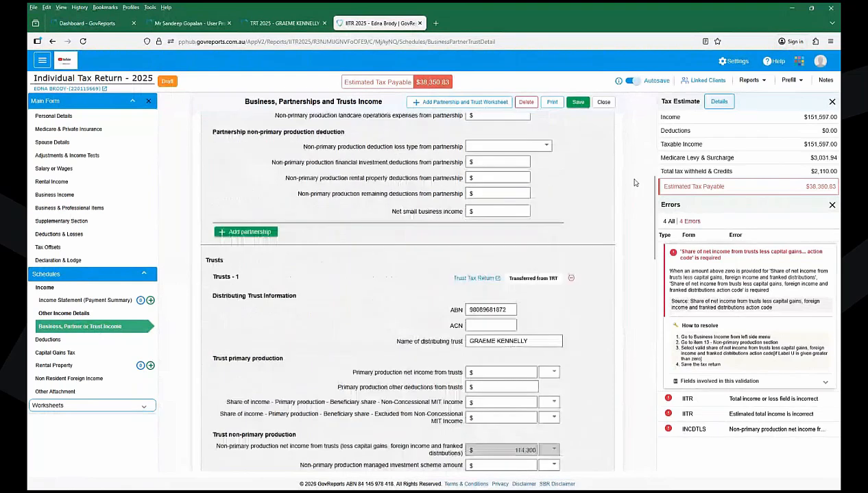
pyautogui.scroll(-1, 634, 182)
pyautogui.scroll(-3, 634, 182)
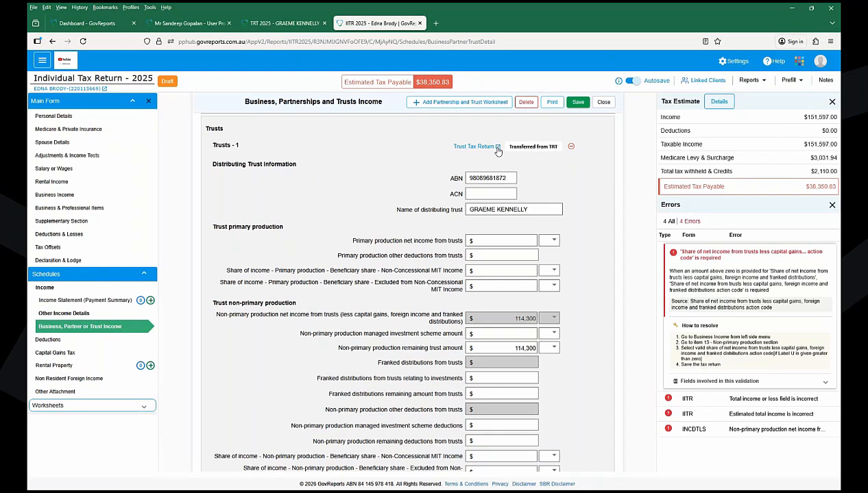
# - Back in the trust return, open Declaration & Lodge and tick the tax agent's declaration
pyautogui.click(293, 24)
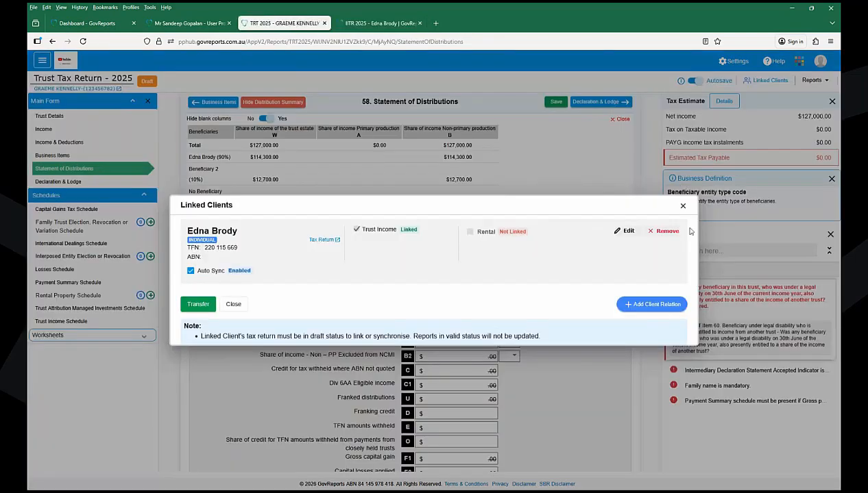
pyautogui.click(682, 207)
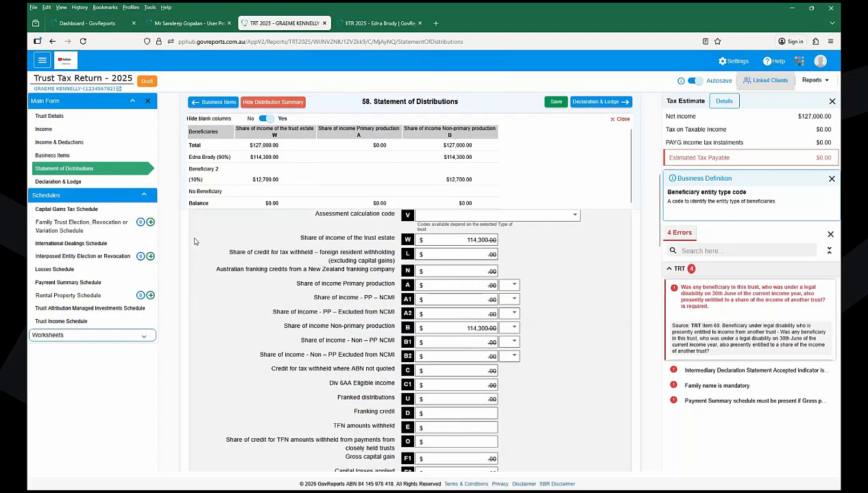
pyautogui.click(65, 183)
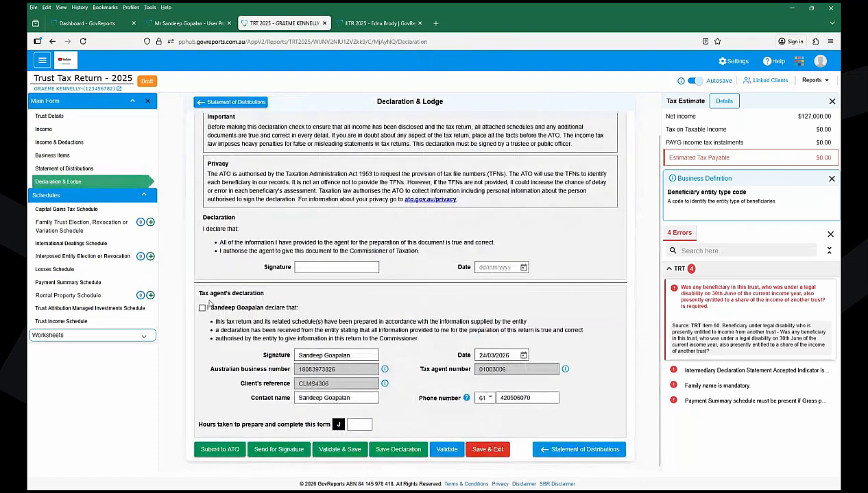
pyautogui.click(202, 309)
# - Enter the agent's signature, date the declaration 24/03/2026, and save it
pyautogui.click(316, 266)
pyautogui.write('Sandeep')
pyautogui.press('Tab')
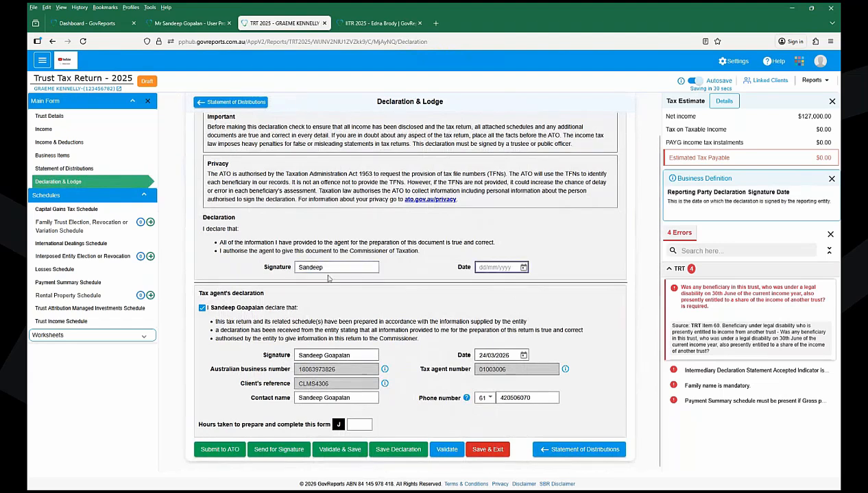
pyautogui.click(522, 267)
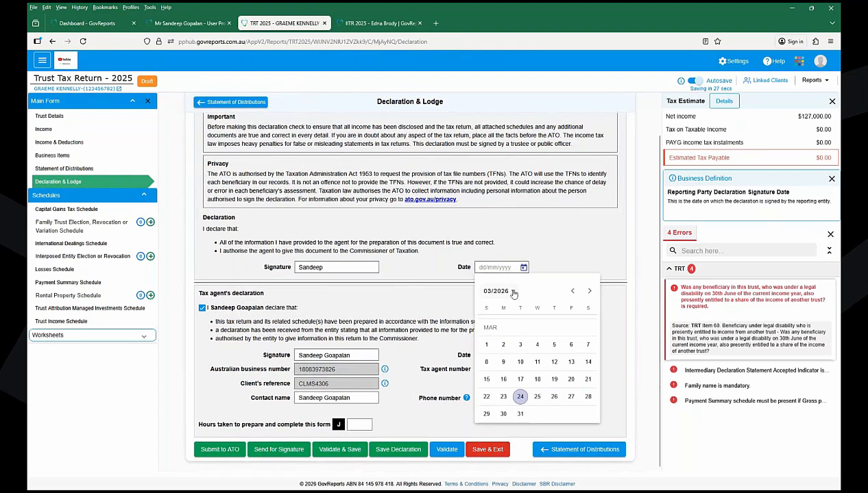
pyautogui.click(520, 397)
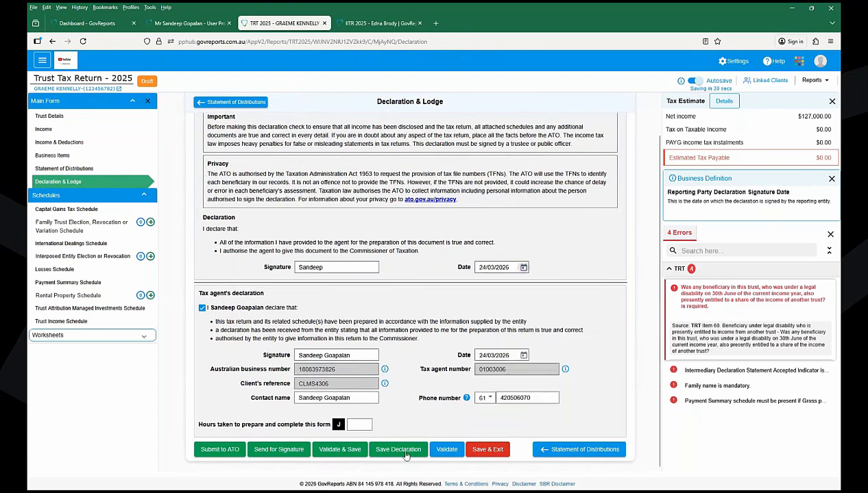
pyautogui.click(399, 451)
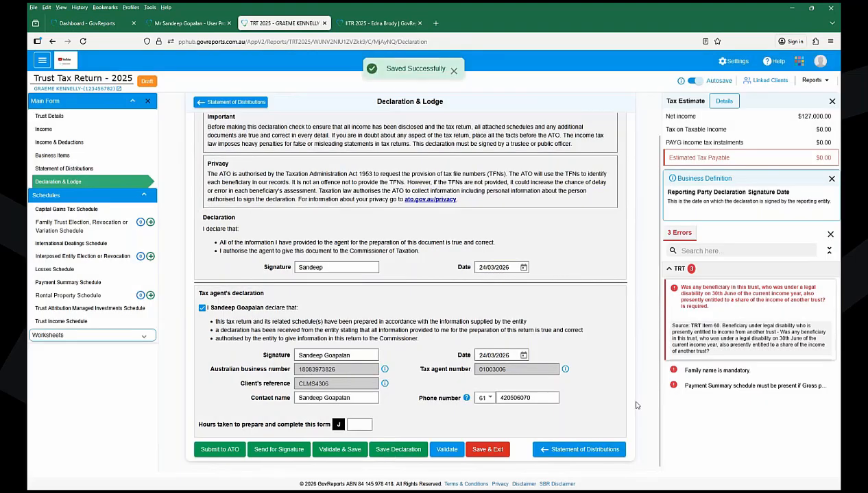
pyautogui.click(674, 294)
# - Answer No to the item 60 legal disability question
pyautogui.click(430, 324)
pyautogui.click(441, 351)
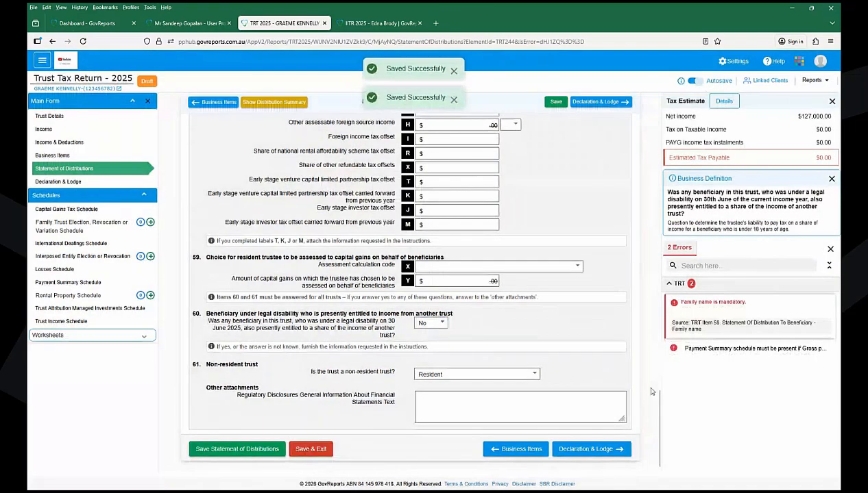
pyautogui.click(673, 305)
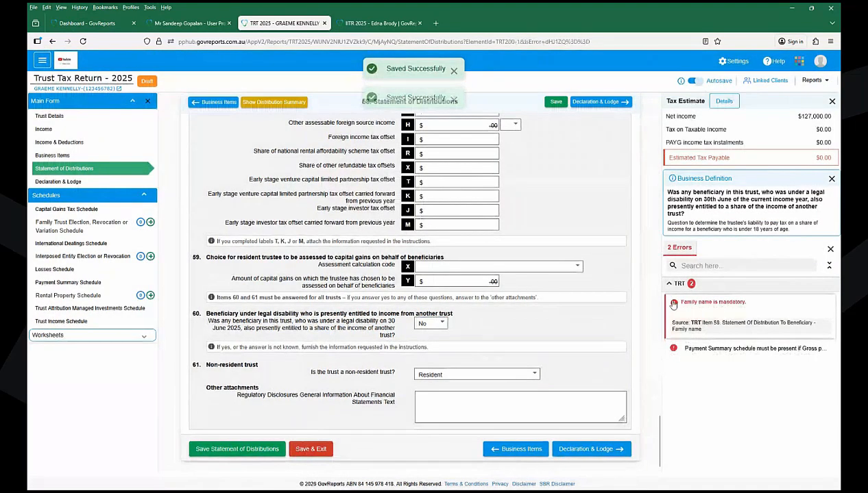
# - Move the 150,000 from label D ABN-not-quoted payments to label H other business income, and save
pyautogui.click(673, 349)
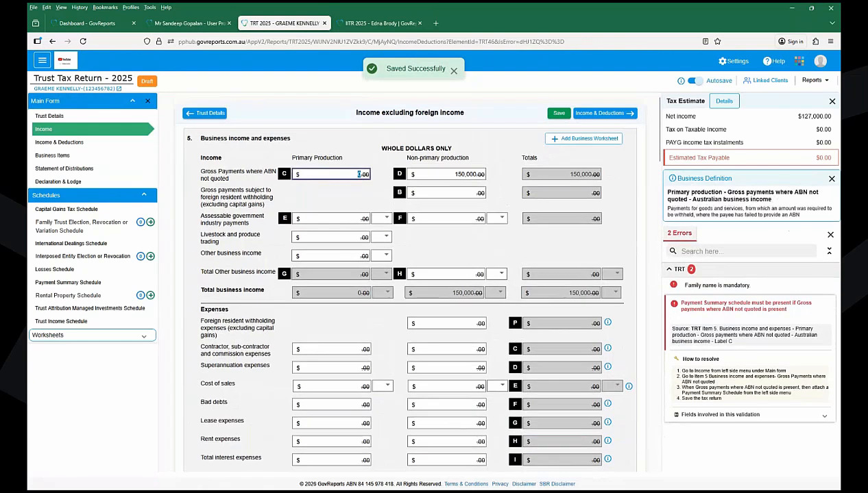
pyautogui.moveTo(452, 174); pyautogui.dragTo(499, 177)
pyautogui.hotkey('ctrl', 'c')
pyautogui.press('BackSpace')
pyautogui.click(440, 273)
pyautogui.hotkey('ctrl', 'v')
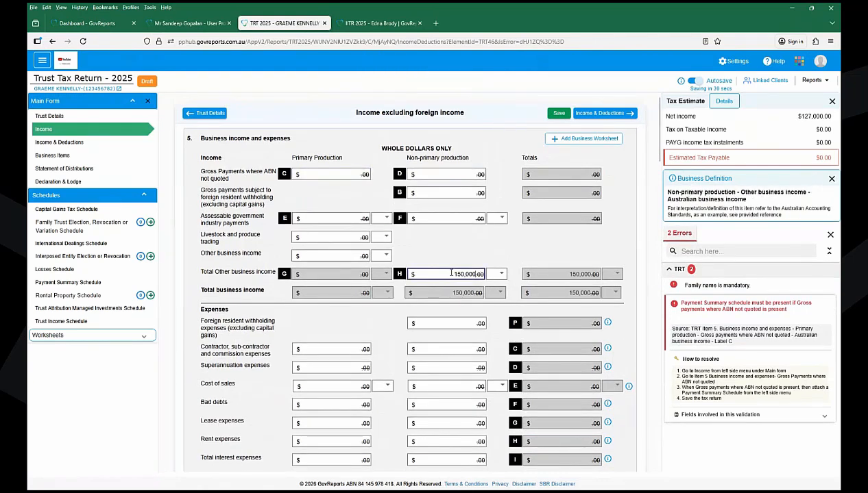
pyautogui.click(564, 115)
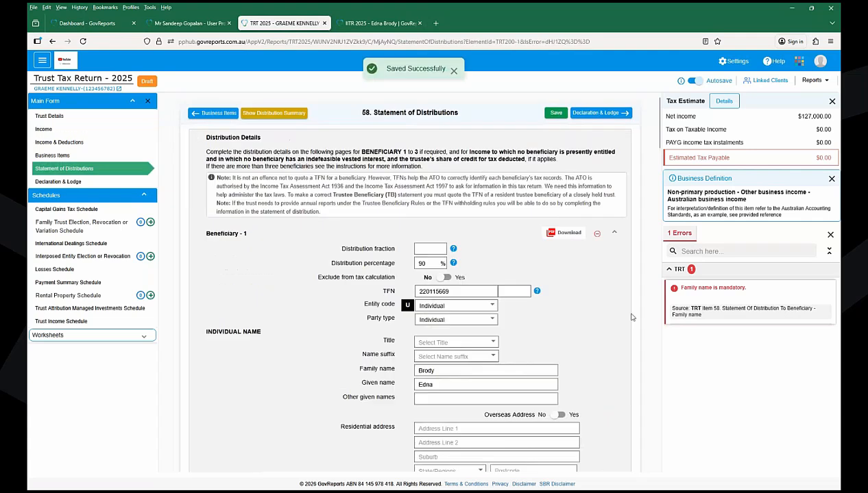
# - Give Beneficiary 2 the title Mr, enter the beneficiary's family and given names, and save
pyautogui.moveTo(662, 136); pyautogui.dragTo(659, 291)
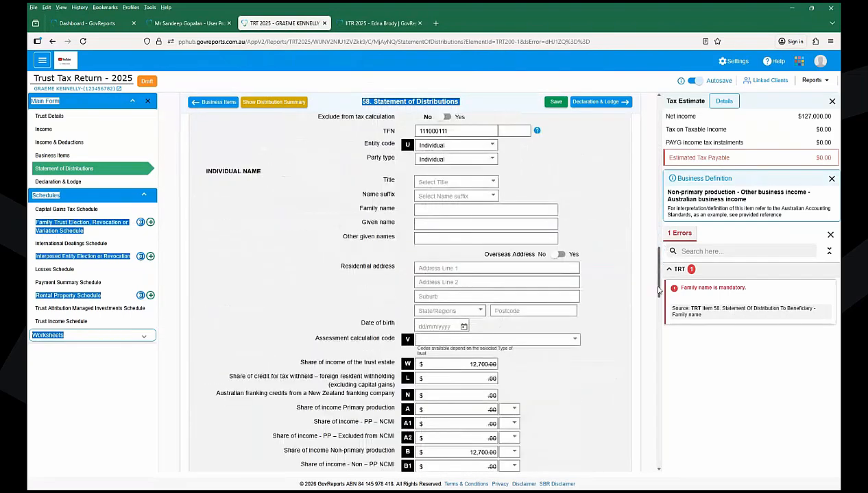
pyautogui.click(440, 181)
pyautogui.click(442, 206)
pyautogui.click(440, 210)
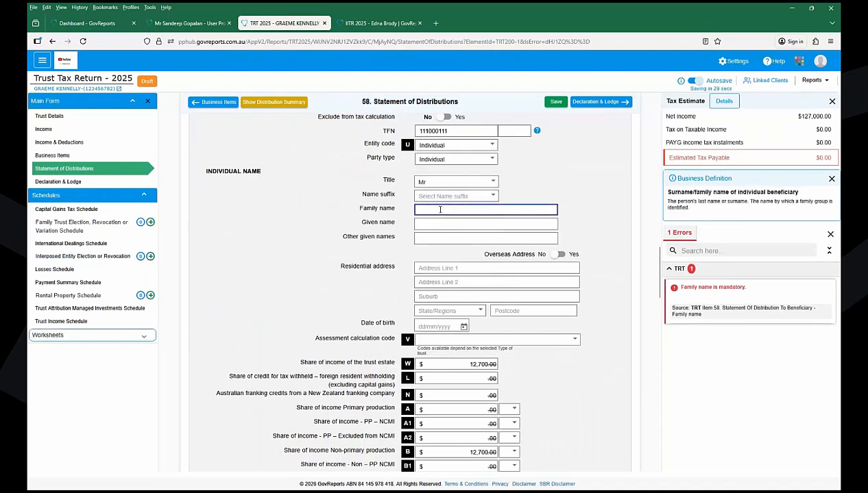
pyautogui.press('Tab')
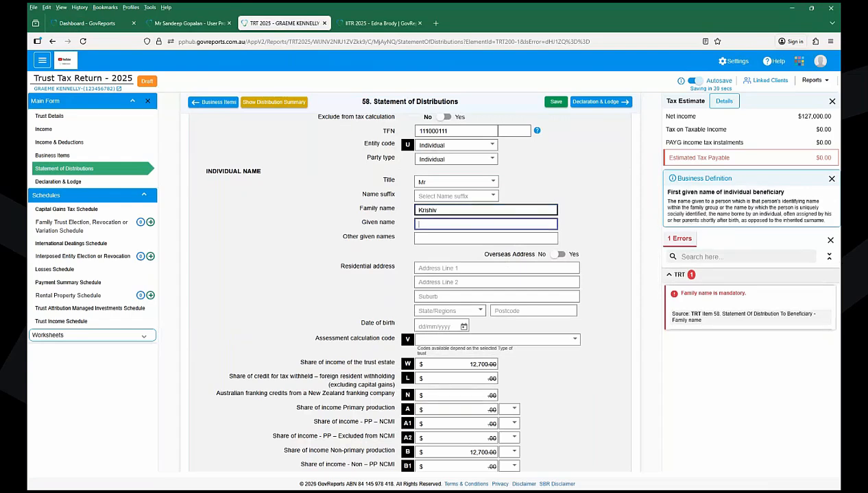
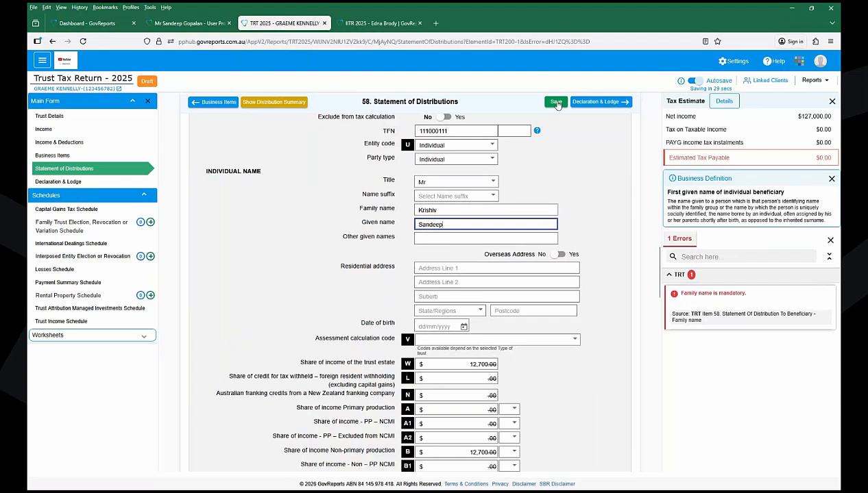
pyautogui.click(556, 103)
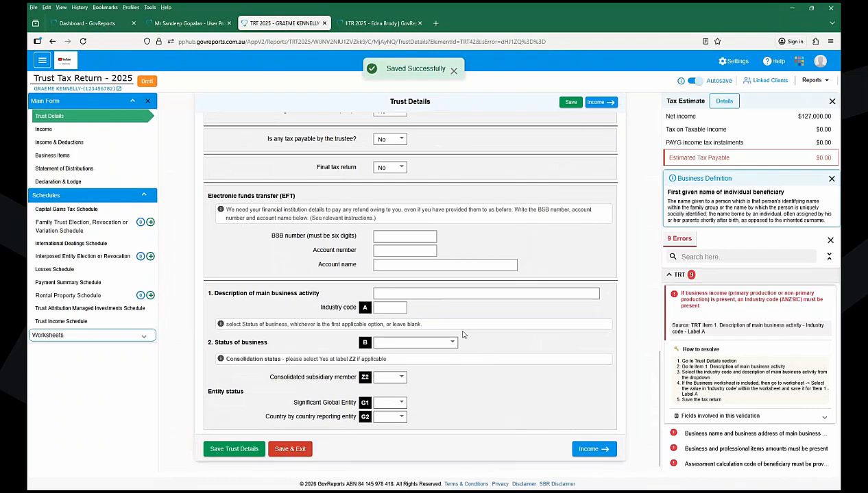
# - Set the main business activity to Accounting service (code 69320) and save the trust details
pyautogui.click(411, 295)
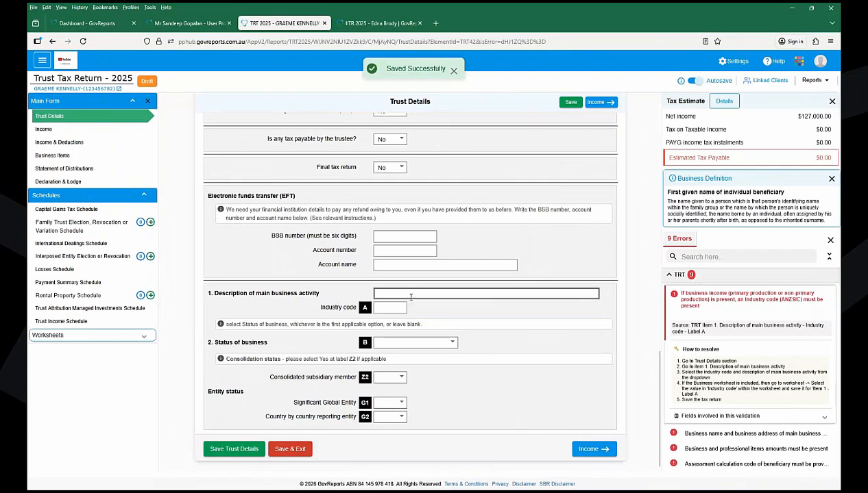
pyautogui.write('accou')
pyautogui.click(412, 350)
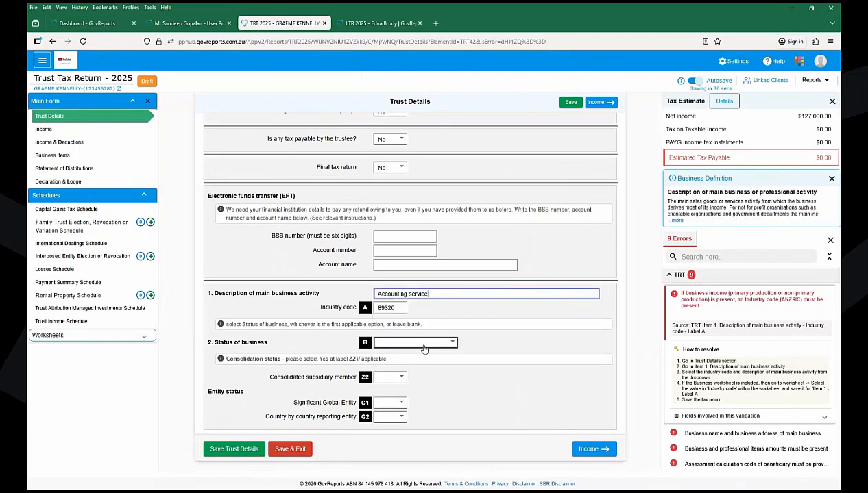
pyautogui.click(571, 103)
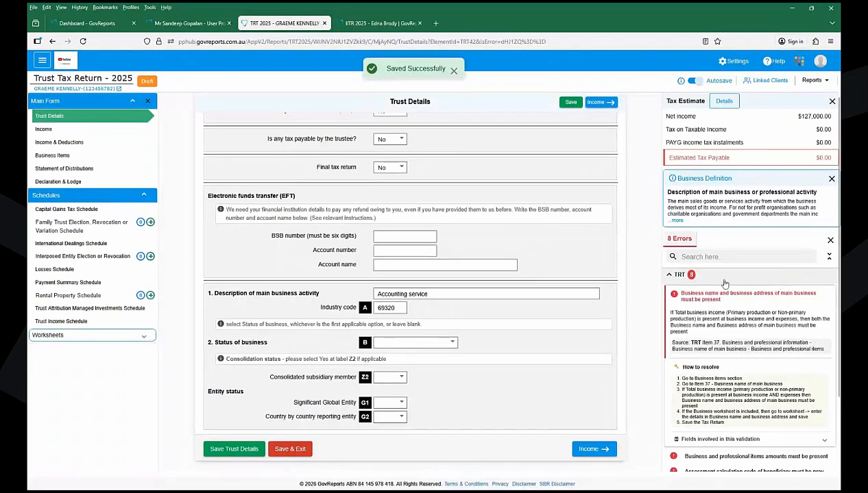
pyautogui.click(670, 302)
# - Enter 'ABC PTy LTD' as the business name of main business and save the Business Items page
pyautogui.scroll(-1, 554, 284)
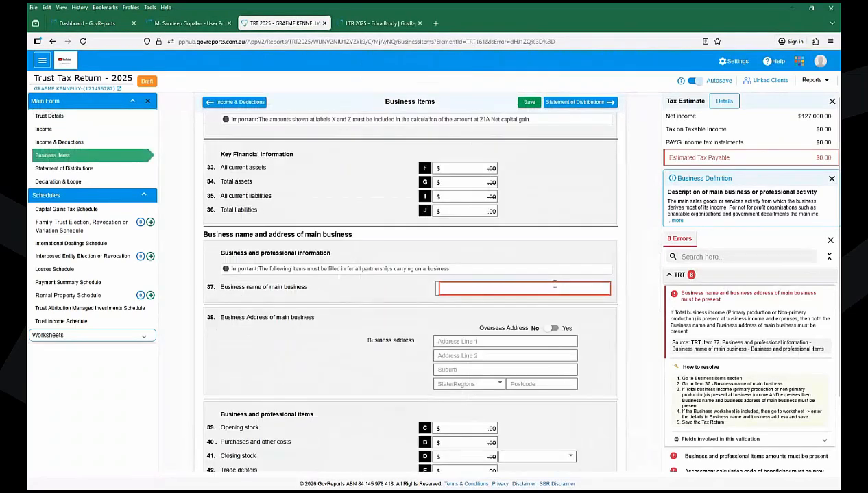
pyautogui.click(463, 284)
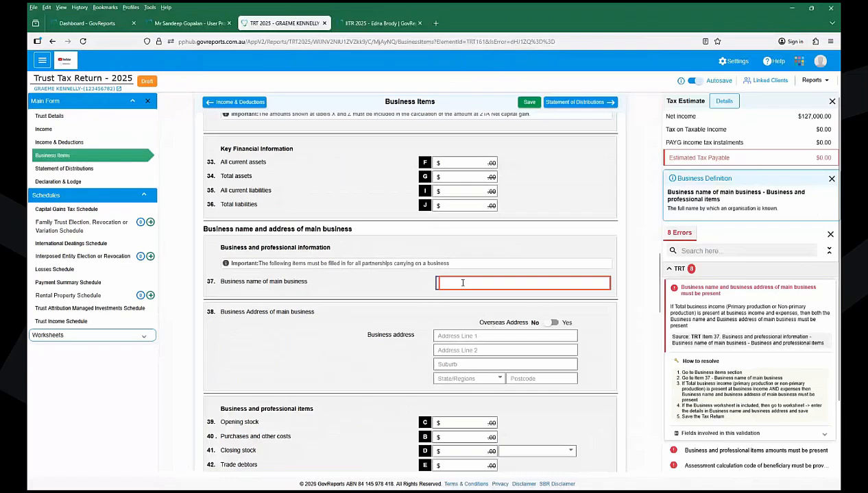
pyautogui.write('ABC PTy')
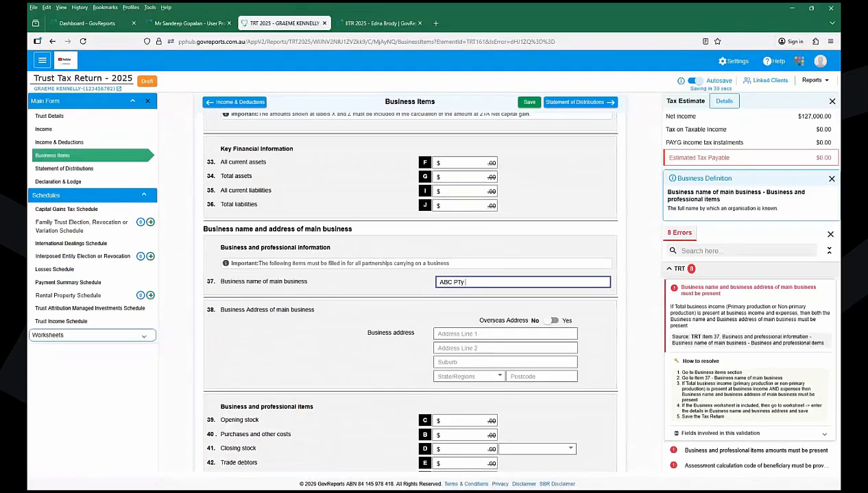
pyautogui.write(' LTD')
pyautogui.click(462, 334)
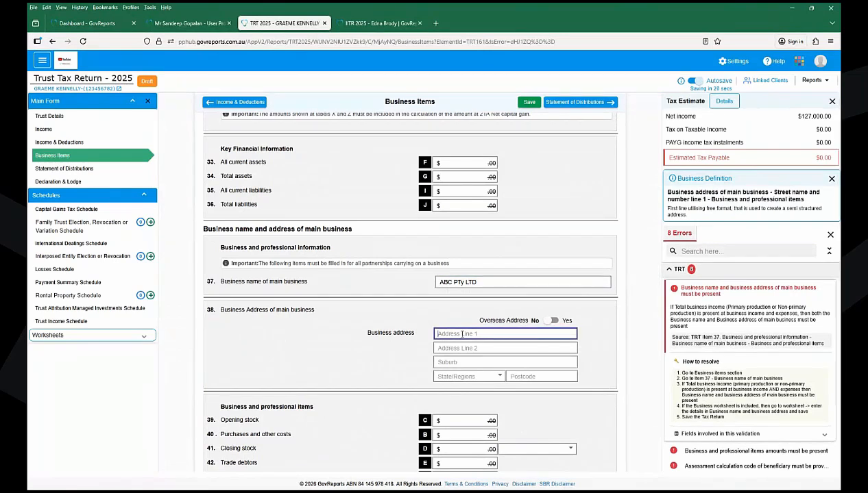
pyautogui.click(528, 101)
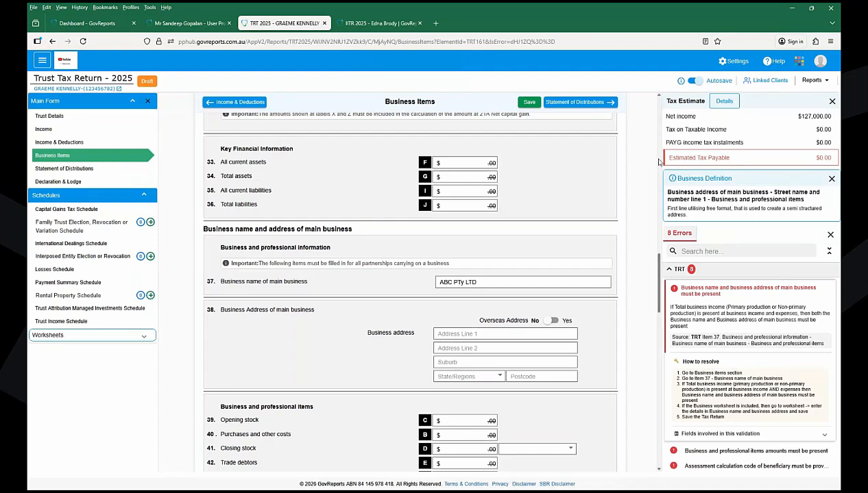
pyautogui.click(528, 102)
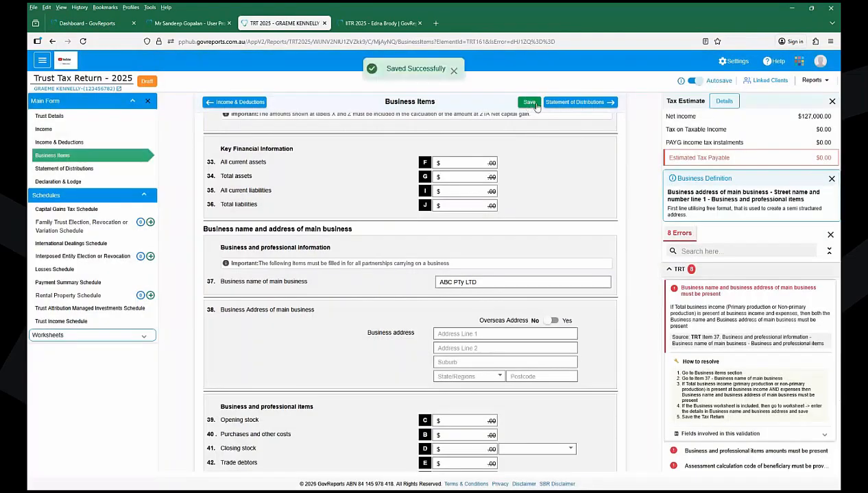
pyautogui.scroll(-10, 662, 368)
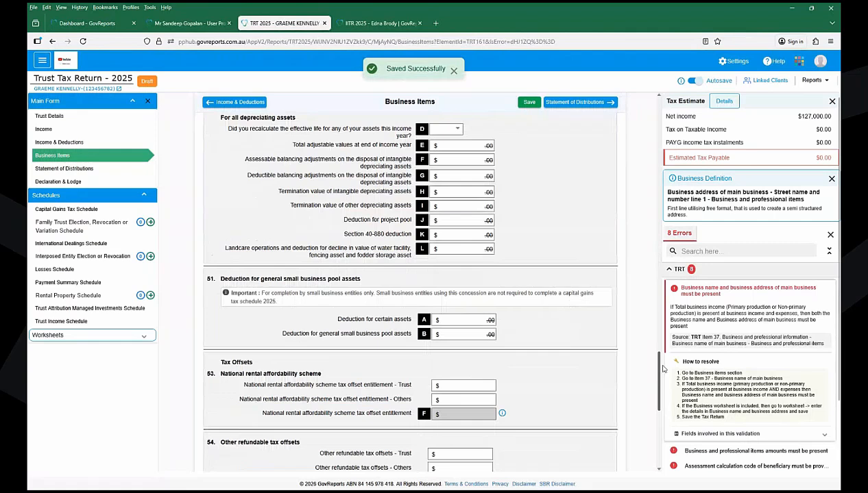
pyautogui.scroll(-5, 662, 369)
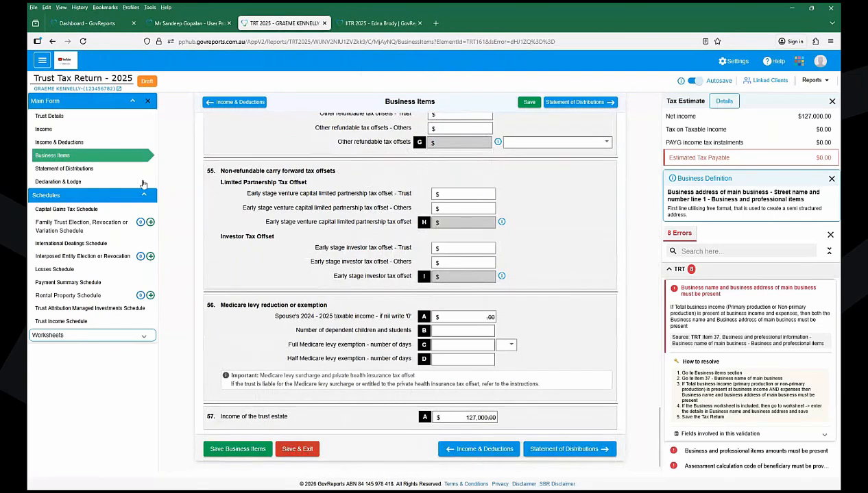
pyautogui.click(41, 62)
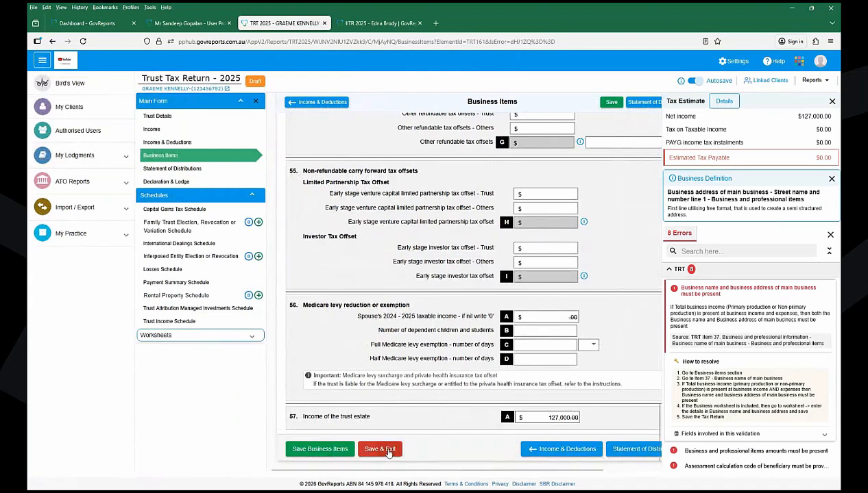
# - Save and exit the trust return, then open the individual's 2024–2025 Individual Tax Return from Saved Reports
pyautogui.click(380, 450)
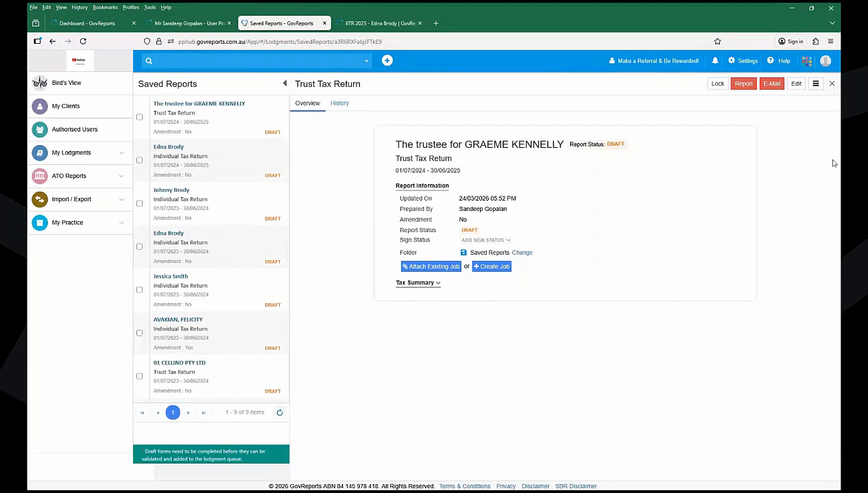
pyautogui.click(832, 84)
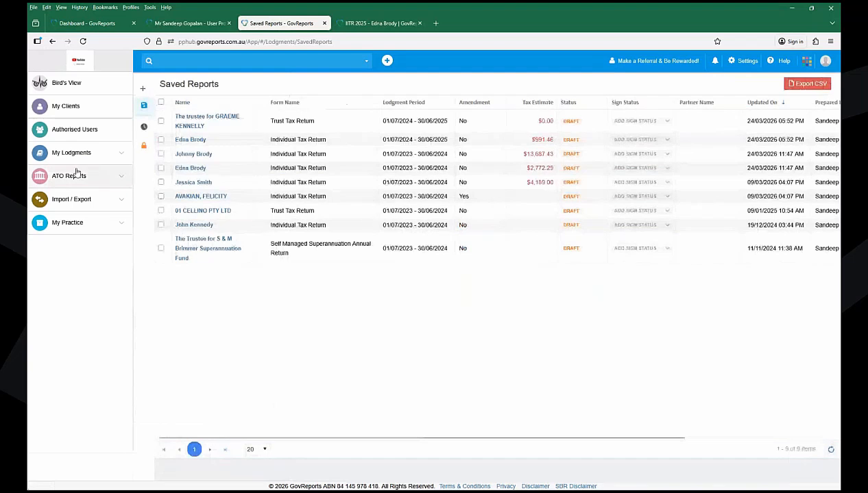
pyautogui.click(96, 153)
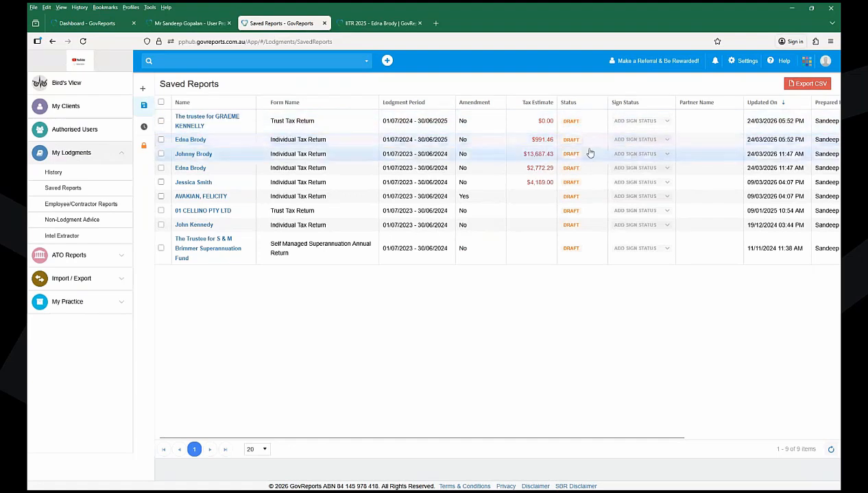
pyautogui.click(190, 144)
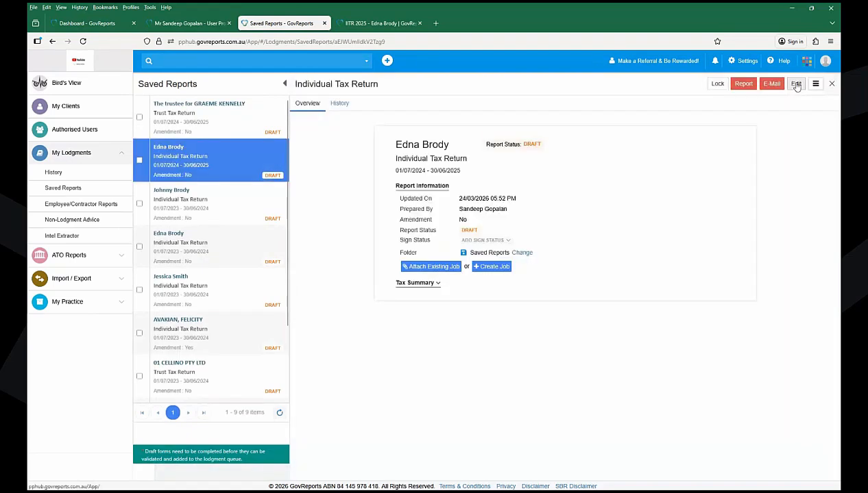
# - Open the individual's 2025 return for editing on Personal Details, closing the duplicate IITR tab
pyautogui.click(796, 84)
pyautogui.click(419, 25)
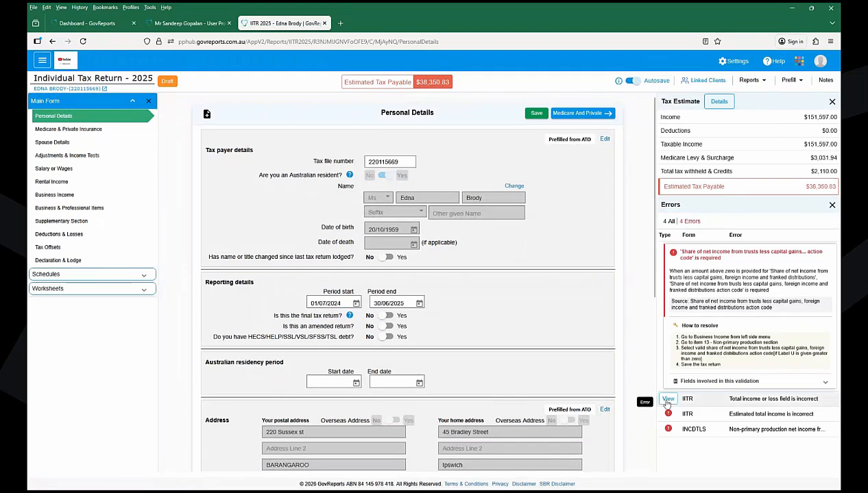
pyautogui.click(663, 398)
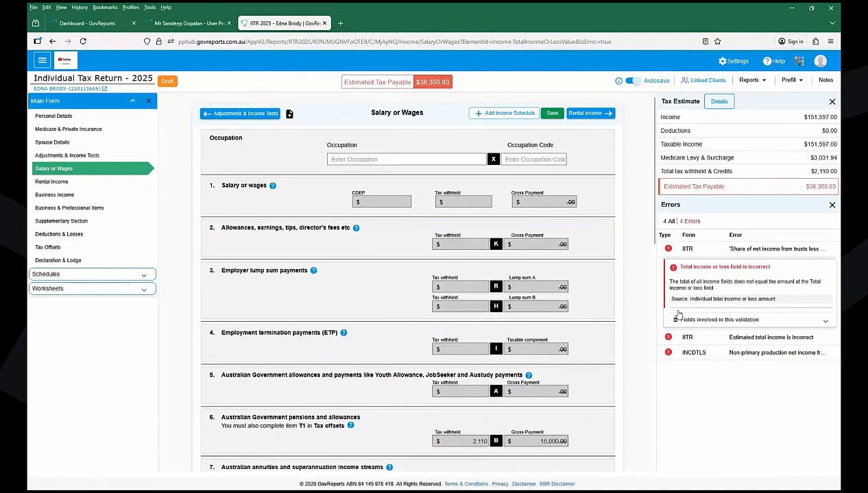
pyautogui.click(53, 116)
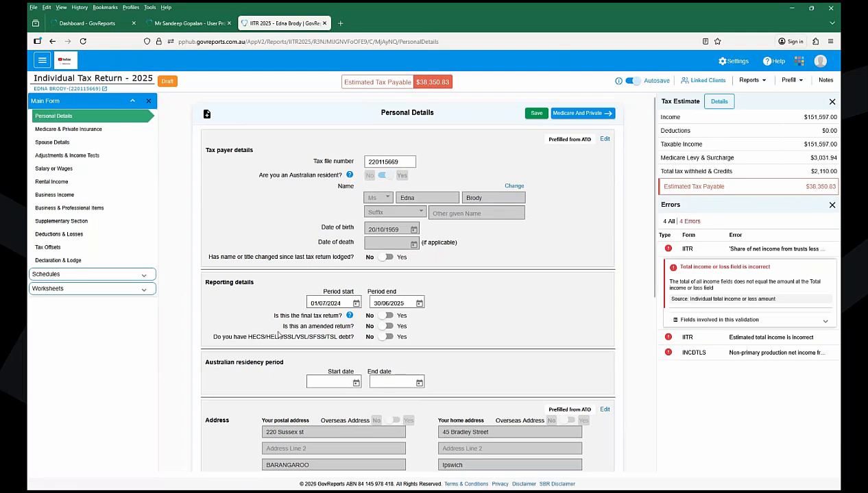
# - Answer Yes to 'Is this an amended return?', revealing the Amendment badge and Report amendment section
pyautogui.moveTo(280, 332); pyautogui.dragTo(364, 334)
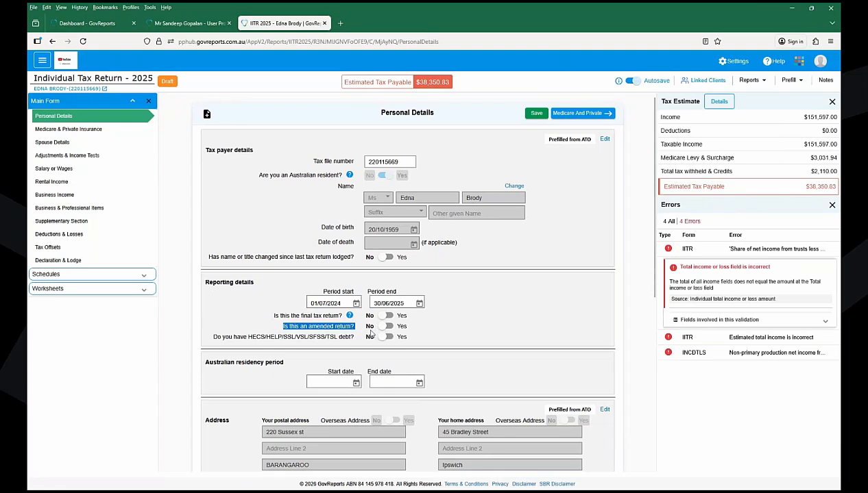
pyautogui.click(384, 327)
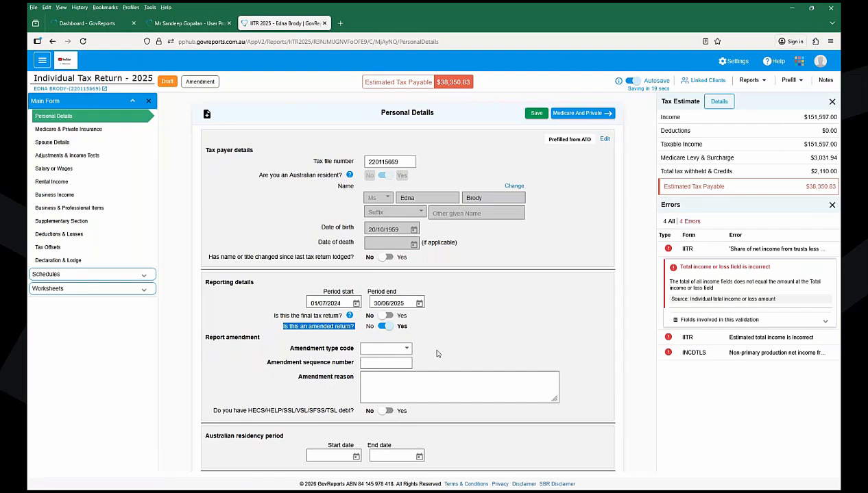
pyautogui.doubleClick(200, 82)
pyautogui.click(238, 89)
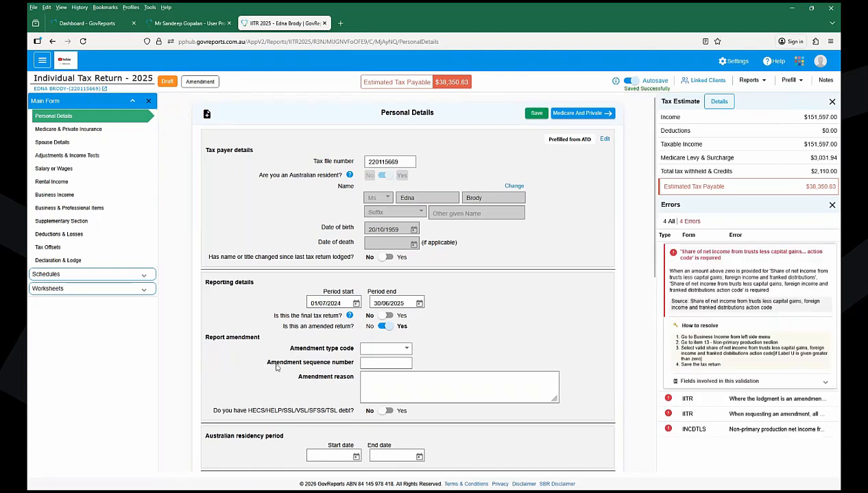
pyautogui.moveTo(260, 337); pyautogui.dragTo(206, 340)
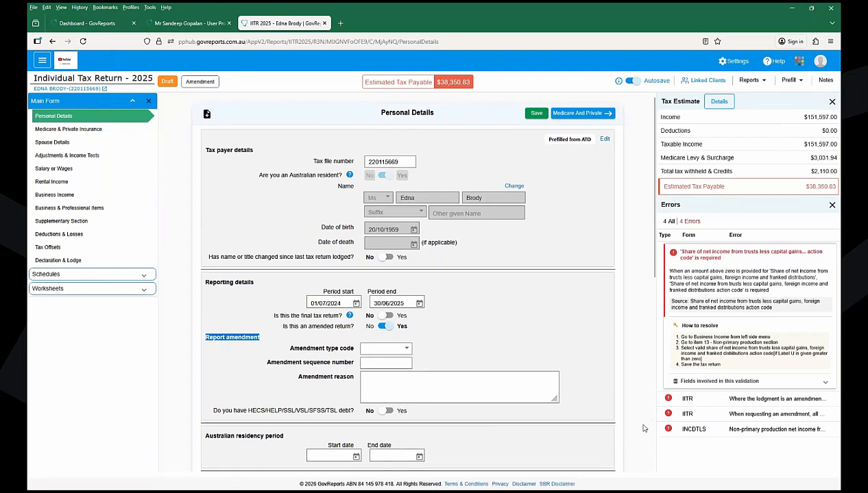
# - Enter 0 as the non-primary production managed investment scheme amount and save the schedule
pyautogui.click(667, 429)
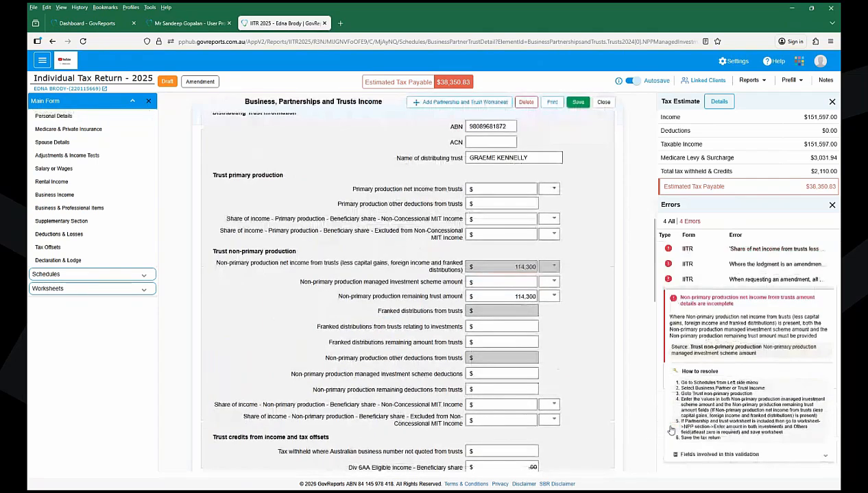
pyautogui.write('0')
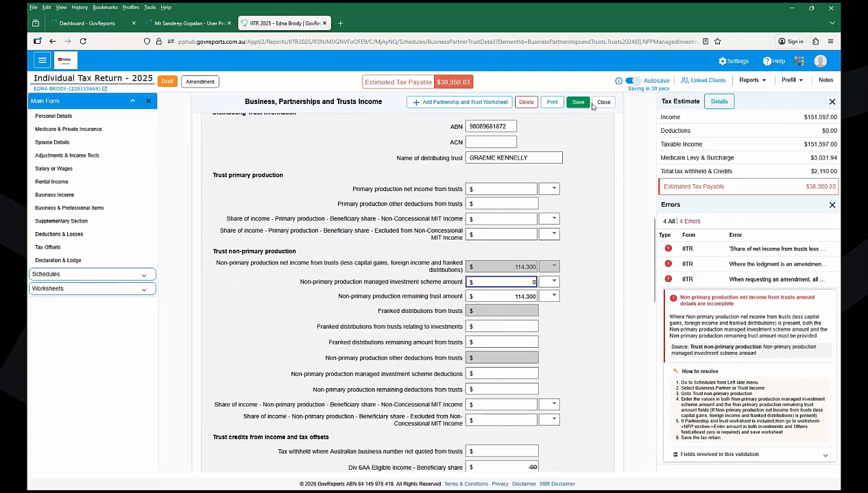
pyautogui.click(578, 102)
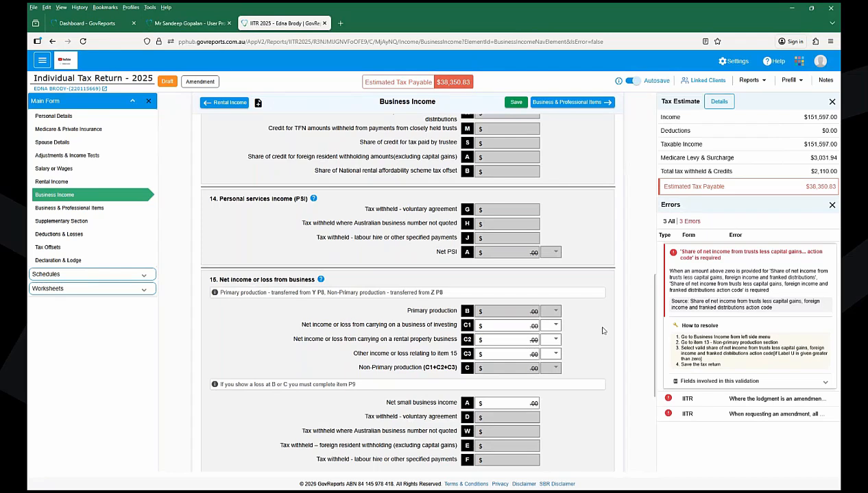
# - Revert the return to not amended, choose action code I-Discretionary investment trust, and save
pyautogui.click(666, 414)
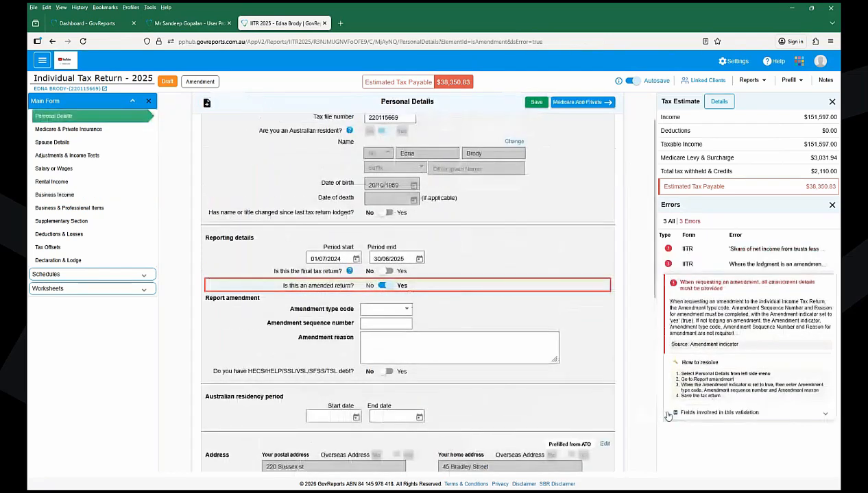
pyautogui.click(381, 286)
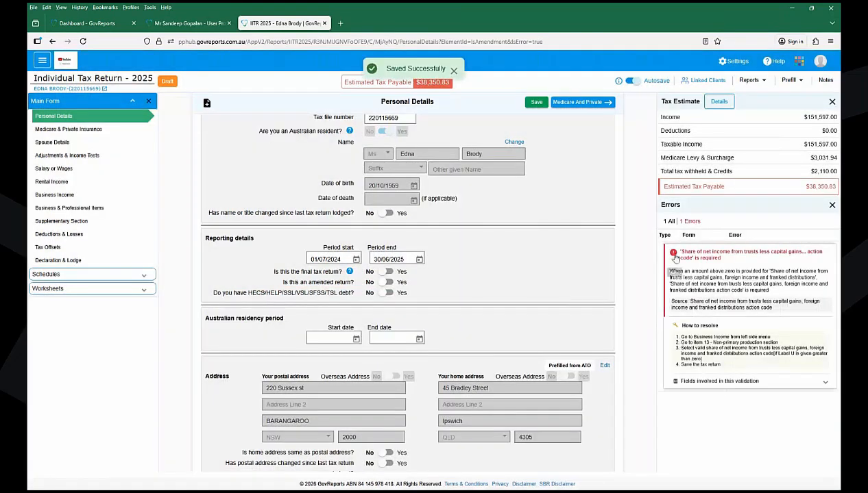
pyautogui.click(674, 256)
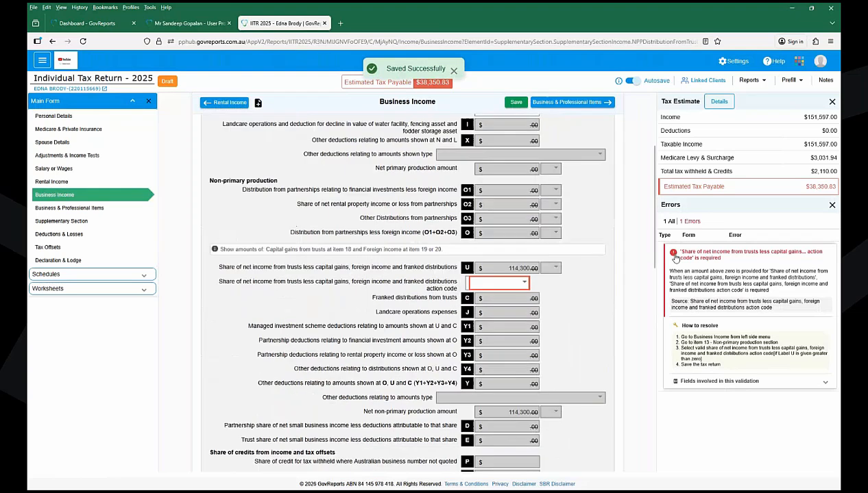
pyautogui.click(506, 283)
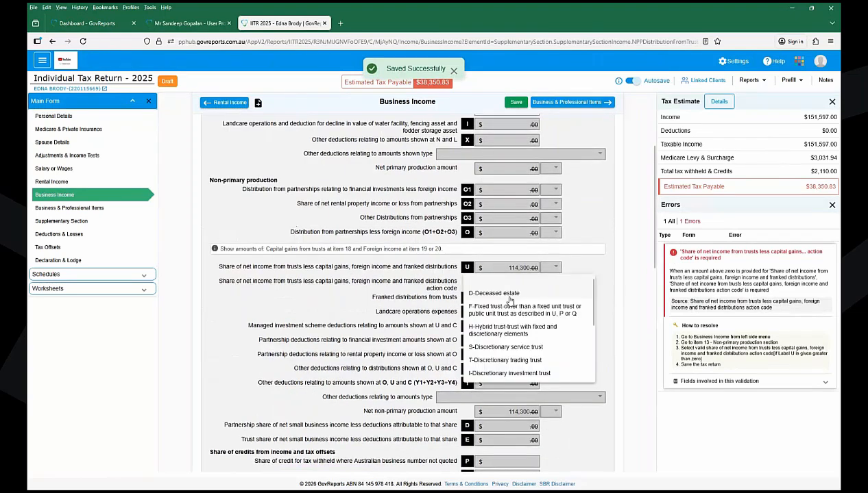
pyautogui.click(507, 373)
pyautogui.click(516, 104)
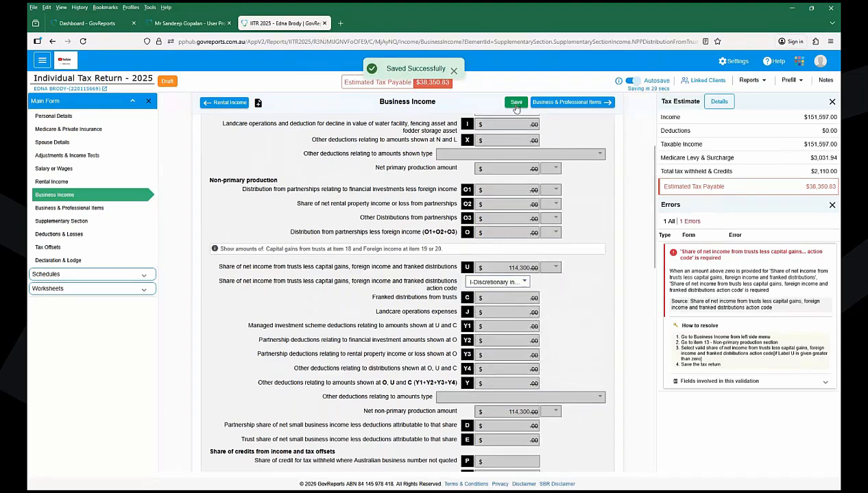
pyautogui.click(516, 105)
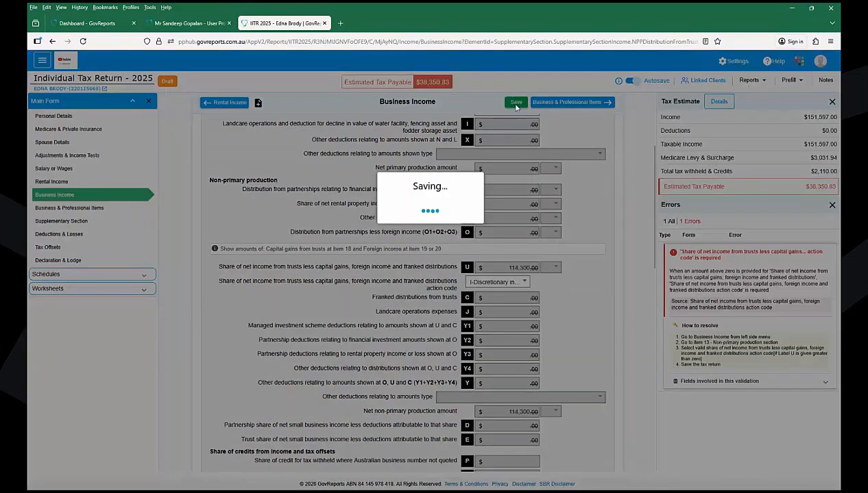
pyautogui.click(61, 265)
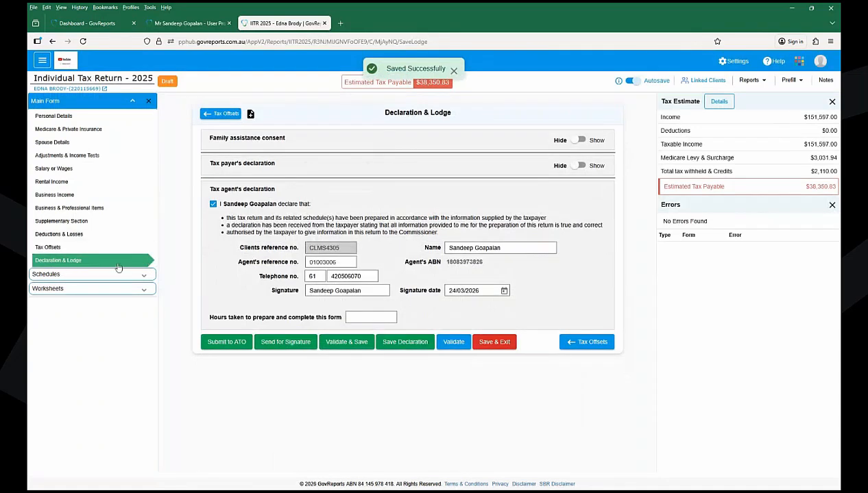
# - Submit the individual tax return to the ATO and confirm the lodgment
pyautogui.click(229, 348)
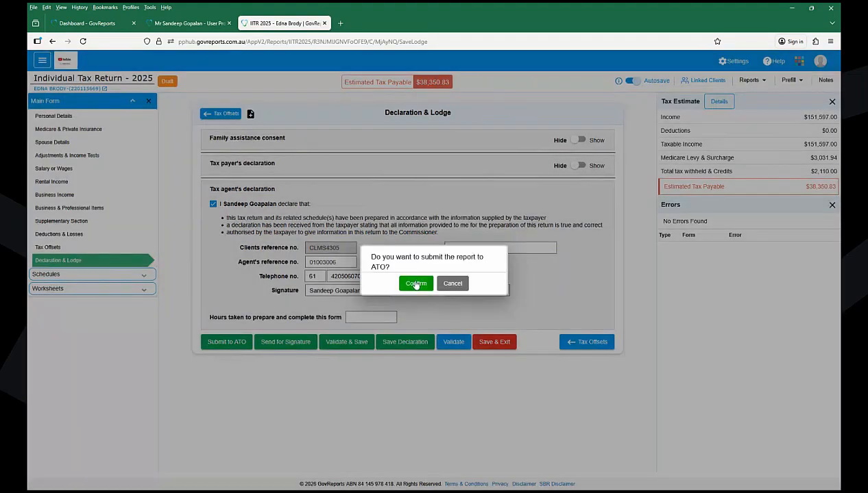
pyautogui.click(416, 283)
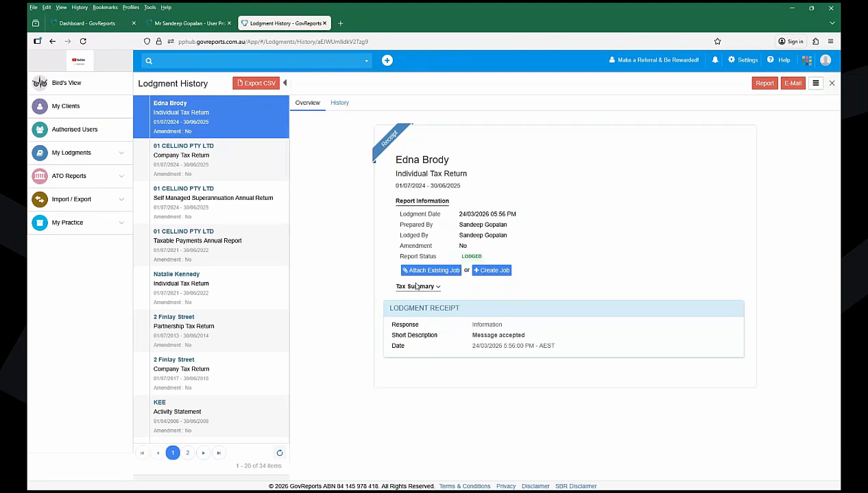
# - Scroll through the lodged return's History timeline, then close the details pane to show all lodgments
pyautogui.click(340, 105)
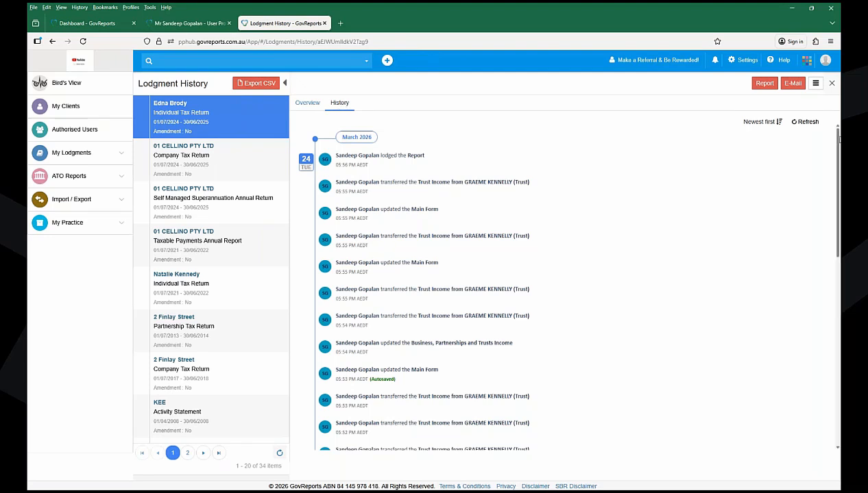
pyautogui.moveTo(837, 140); pyautogui.dragTo(837, 335)
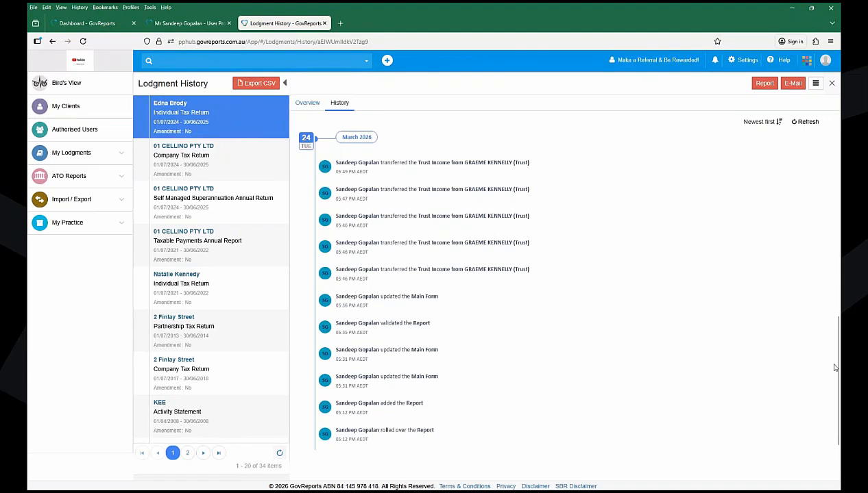
pyautogui.moveTo(837, 362); pyautogui.dragTo(837, 167)
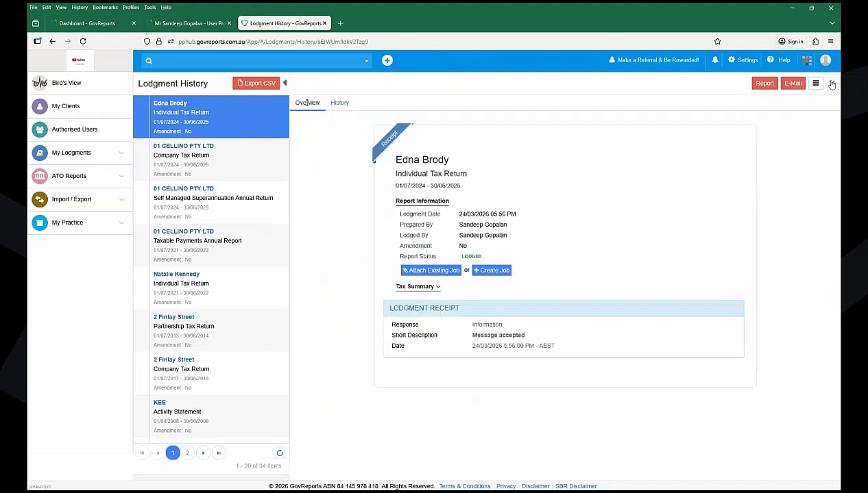
pyautogui.click(831, 83)
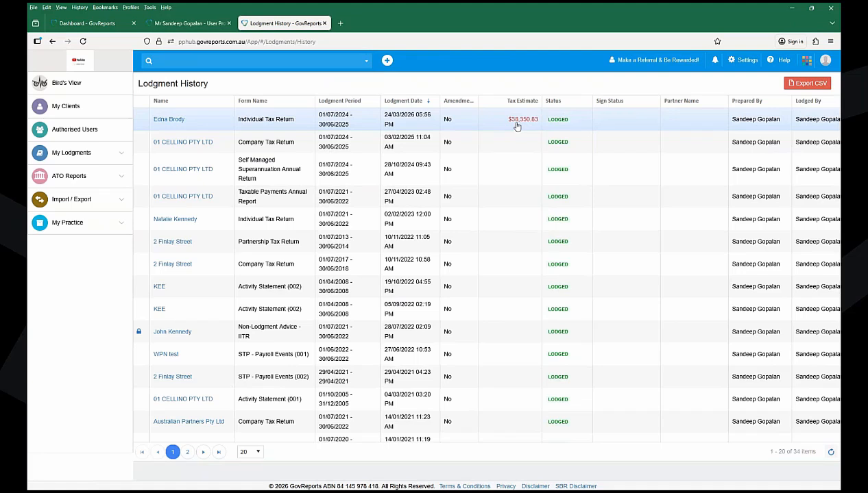
# - Review the lodged individual return's tax summary ($38,350.83 estimated payable), then go to Saved Reports
pyautogui.click(178, 120)
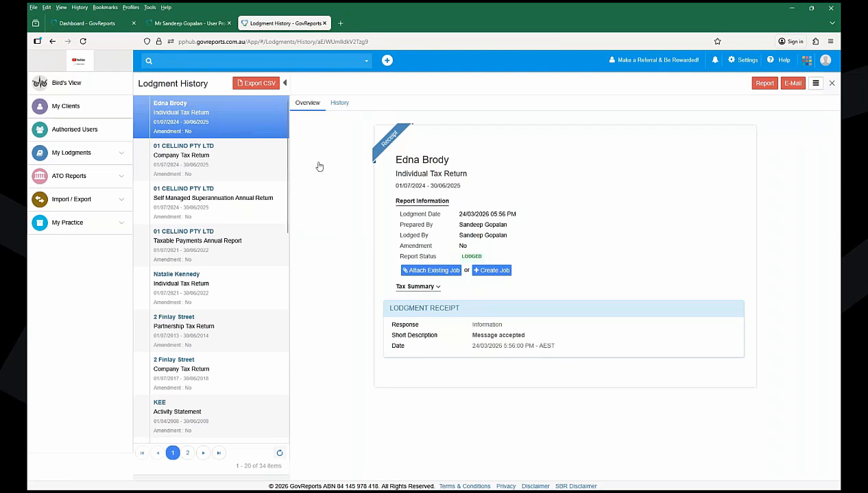
pyautogui.click(430, 290)
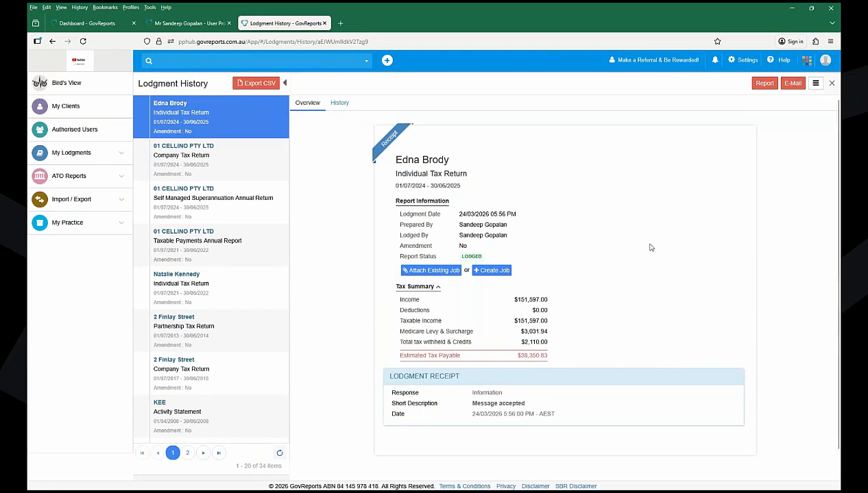
pyautogui.click(97, 160)
pyautogui.click(77, 188)
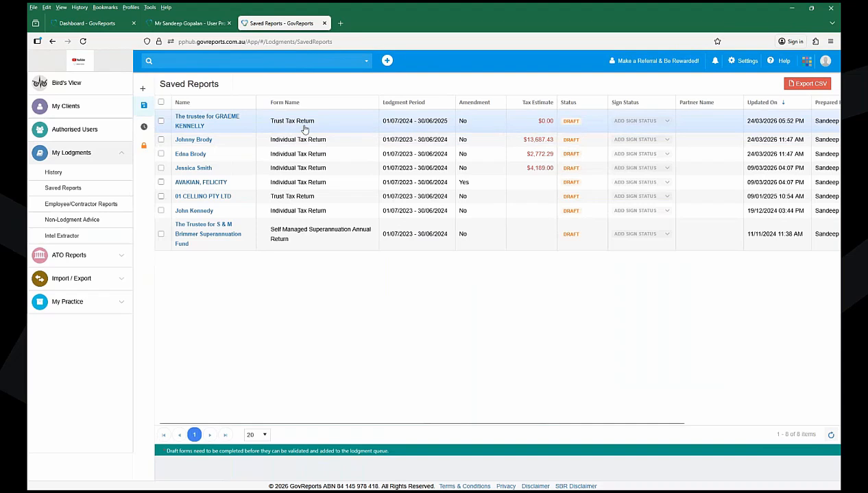
# - View the draft 2024–25 Trust Tax Return's overview and bring up the Settings menu
pyautogui.click(200, 121)
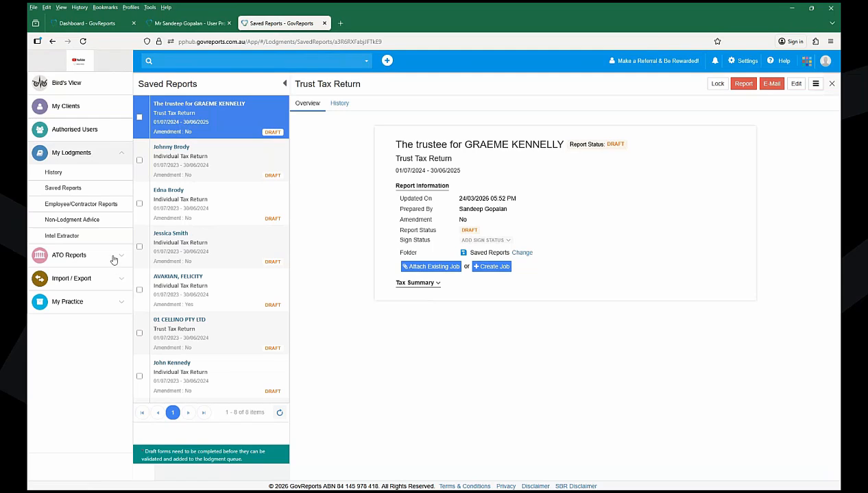
pyautogui.click(742, 62)
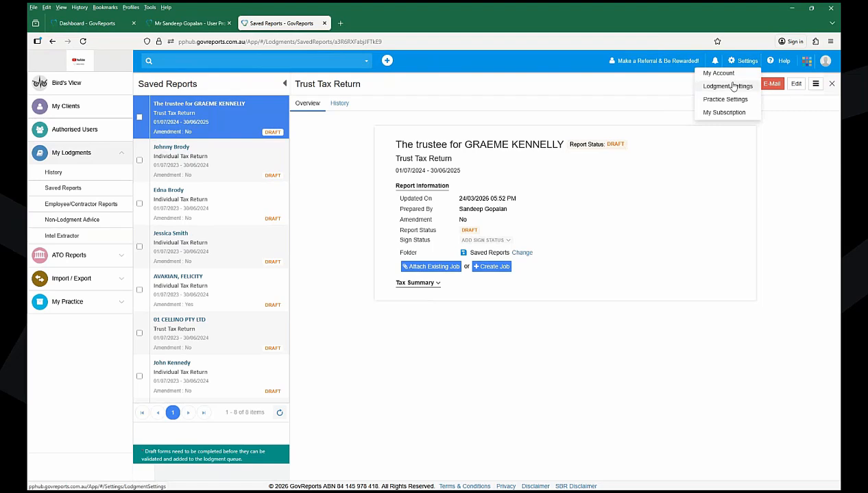
# - Go through Lodgment Settings to the Reports Settings page with AutoSave and receipt email options
pyautogui.click(732, 86)
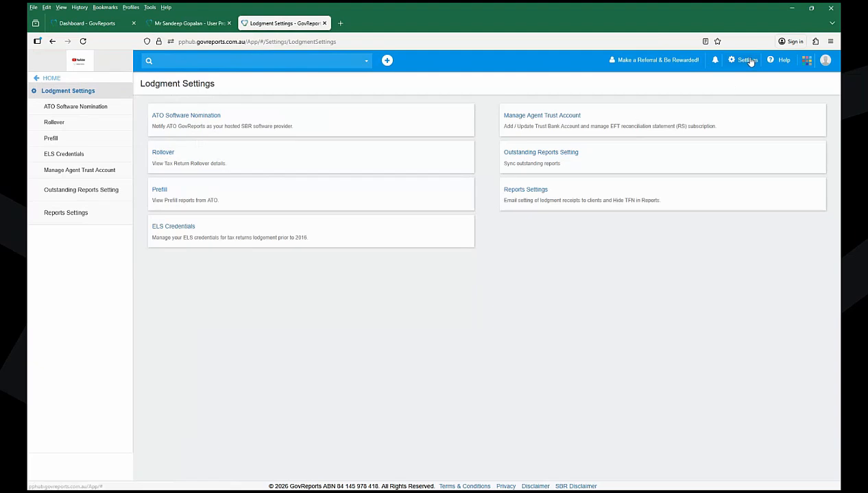
pyautogui.click(750, 62)
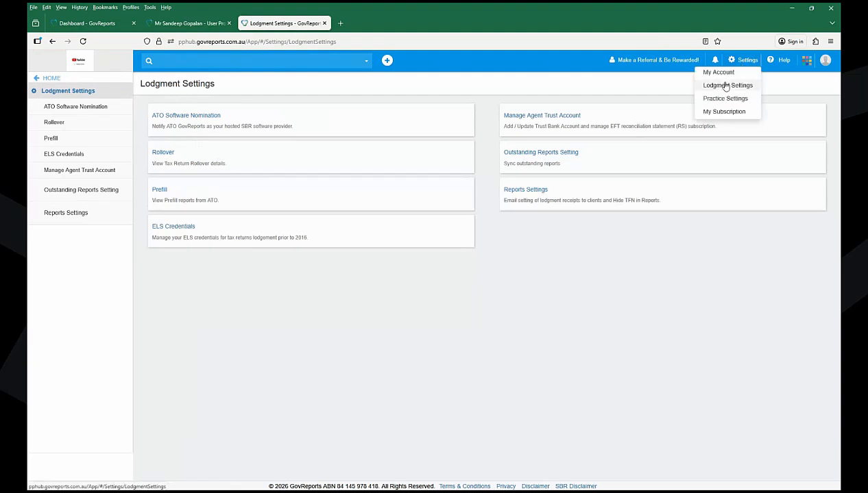
pyautogui.click(514, 196)
pyautogui.click(514, 197)
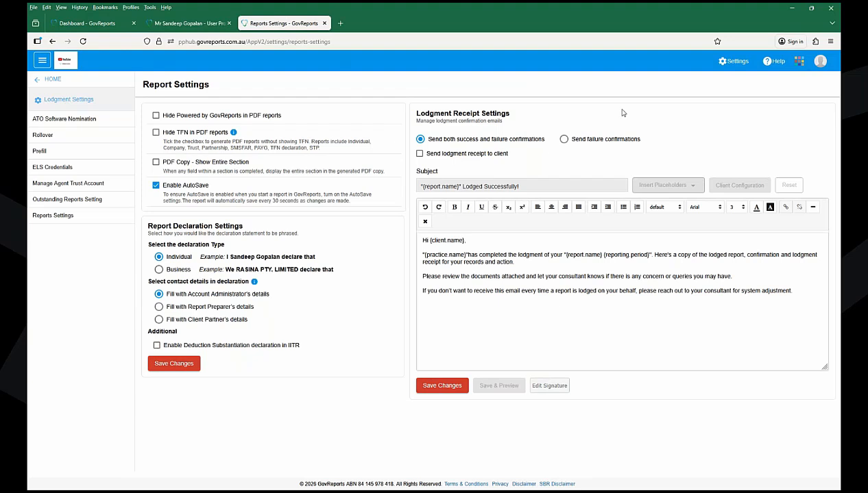
# - Glance at the other GovReports apps list, close it, and return to the HOME dashboard
pyautogui.click(802, 62)
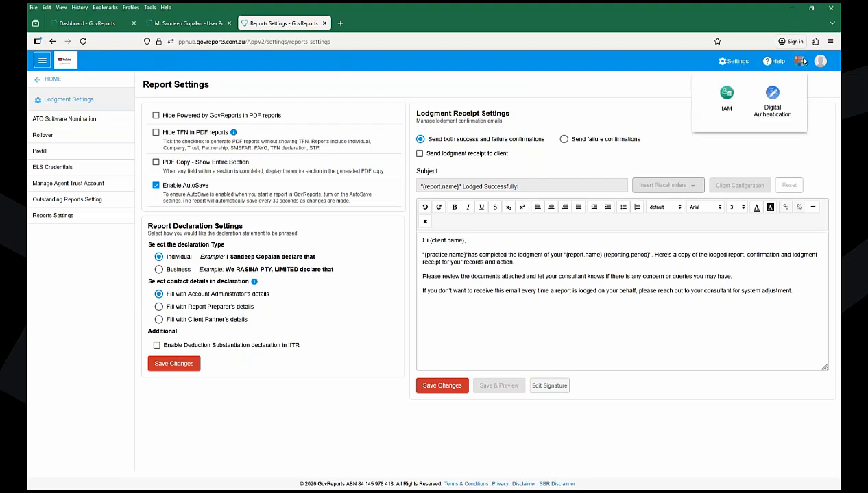
pyautogui.click(615, 96)
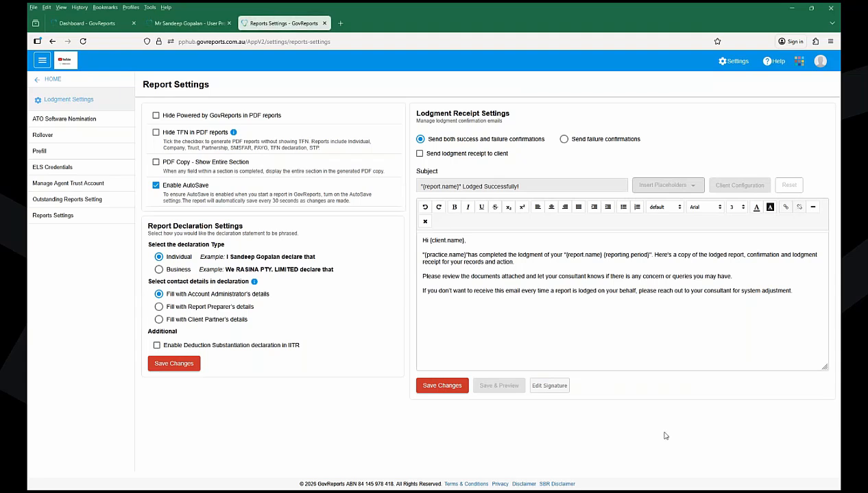
pyautogui.click(54, 80)
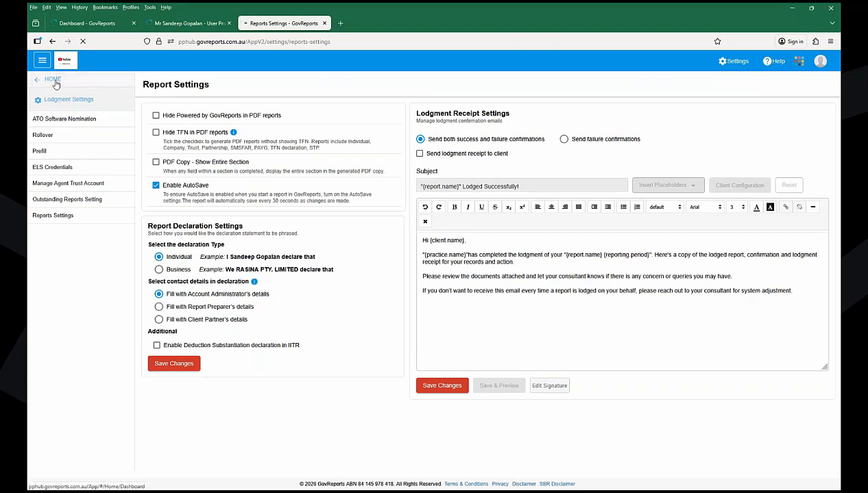